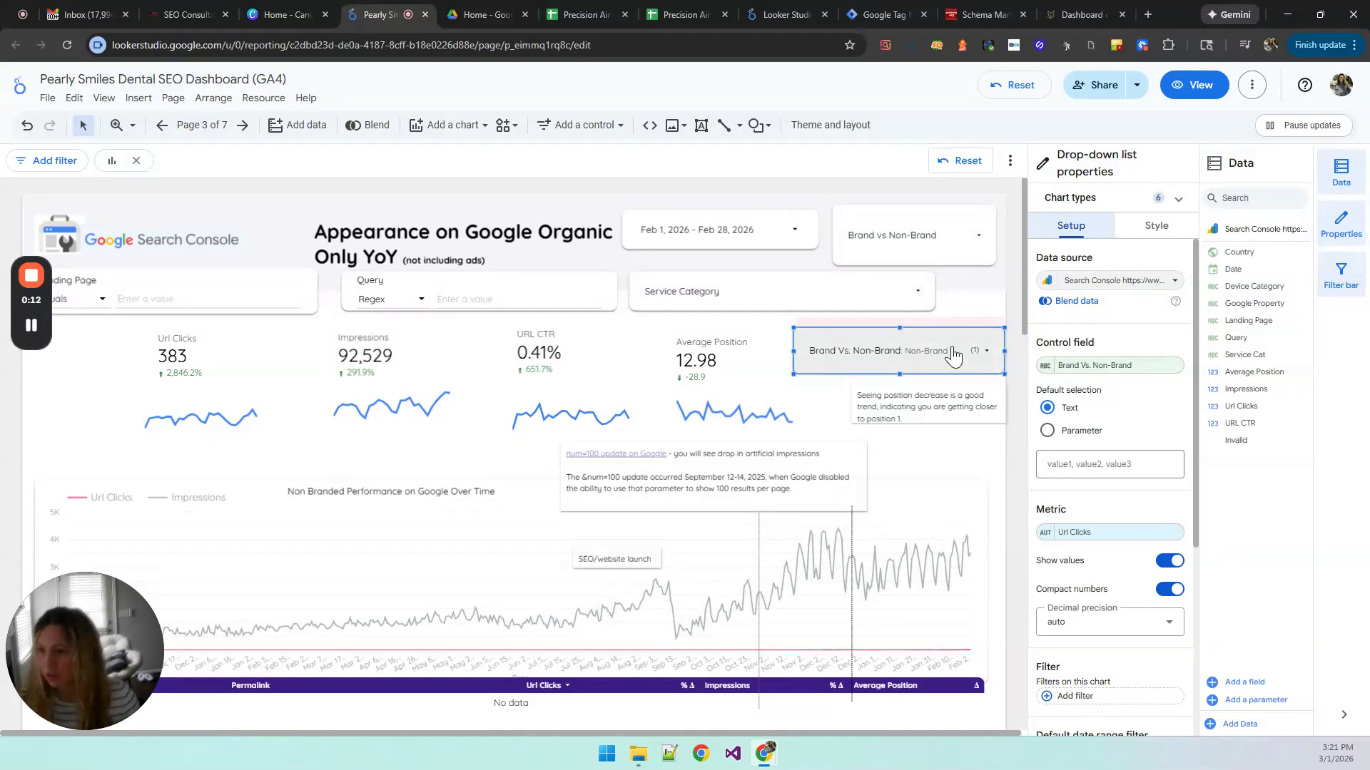
# Step: Copy the full formula of the Brand Vs. Non-Brand control field and delete that drop-down control beside the Average Position scorecard
pyautogui.click(1044, 365)
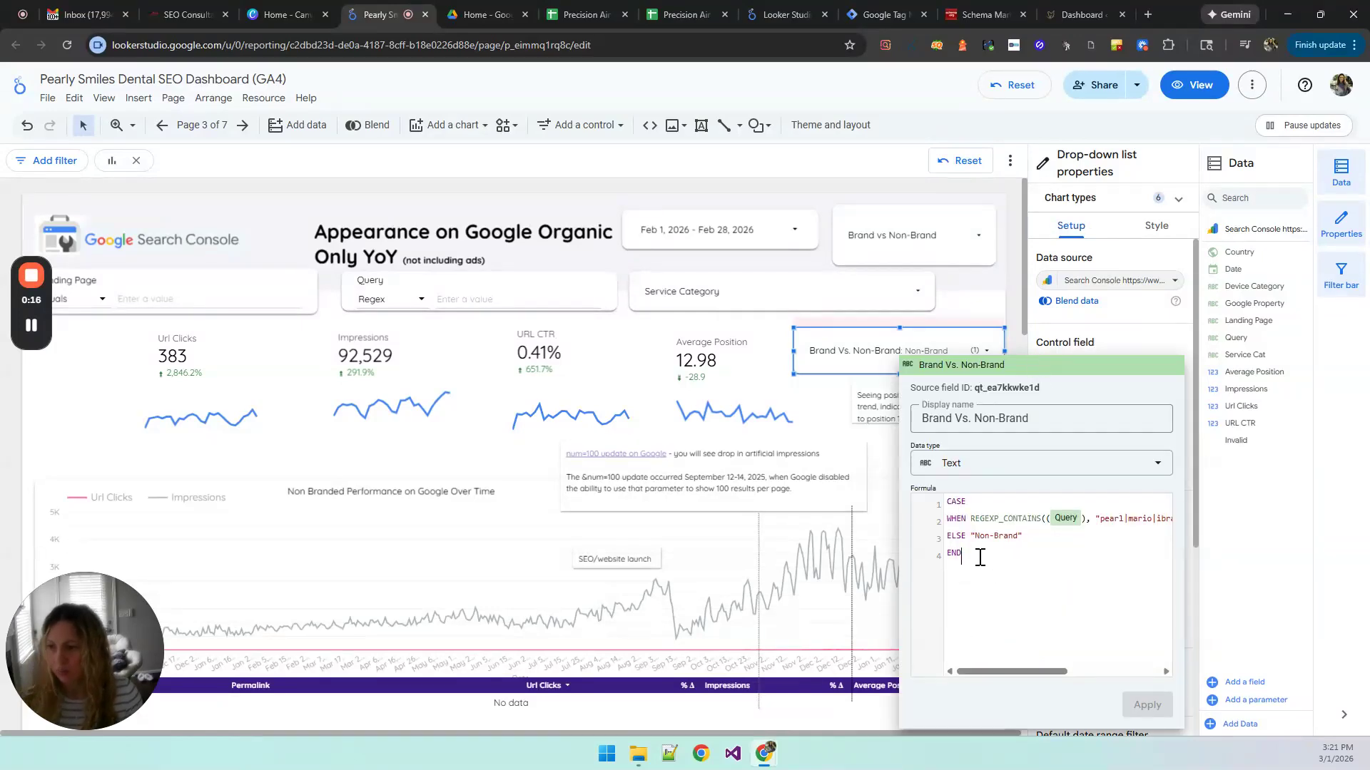
pyautogui.moveTo(978, 553); pyautogui.dragTo(937, 498)
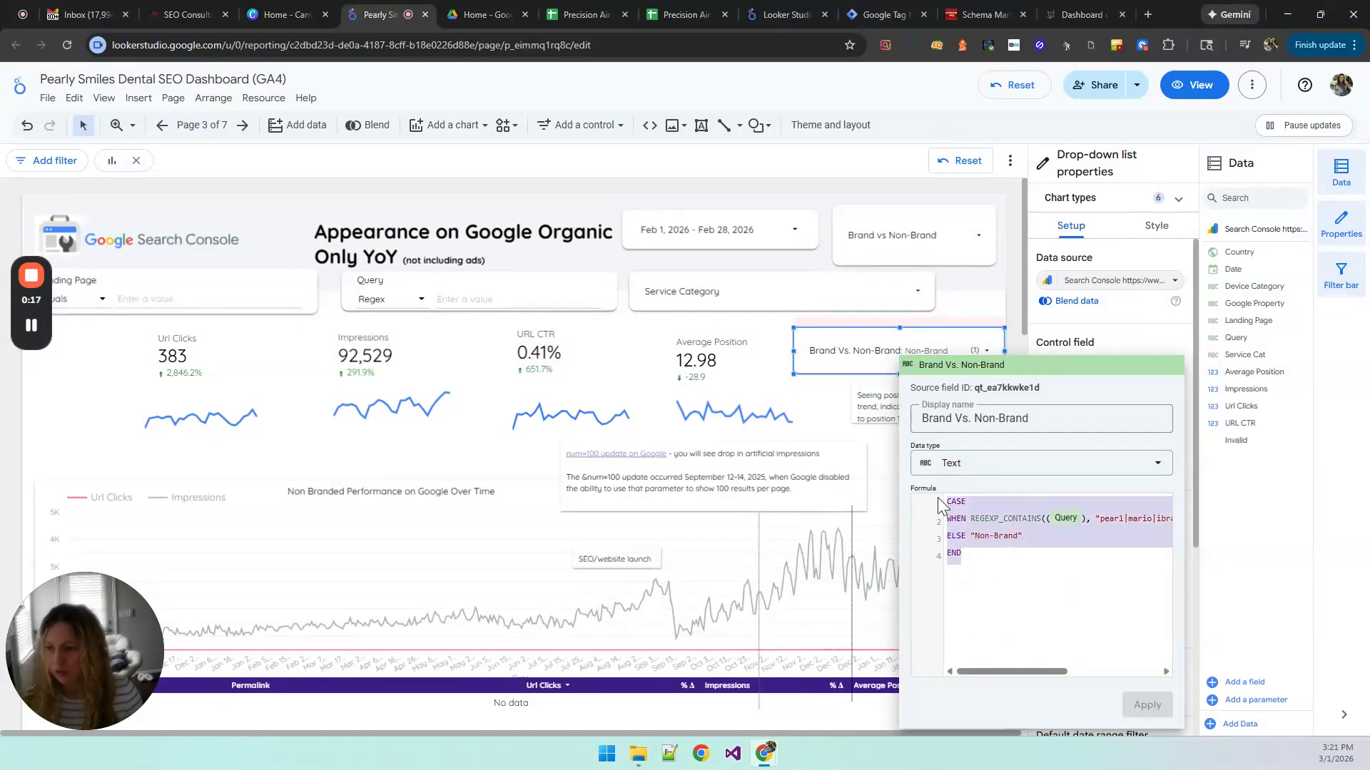
pyautogui.click(990, 293)
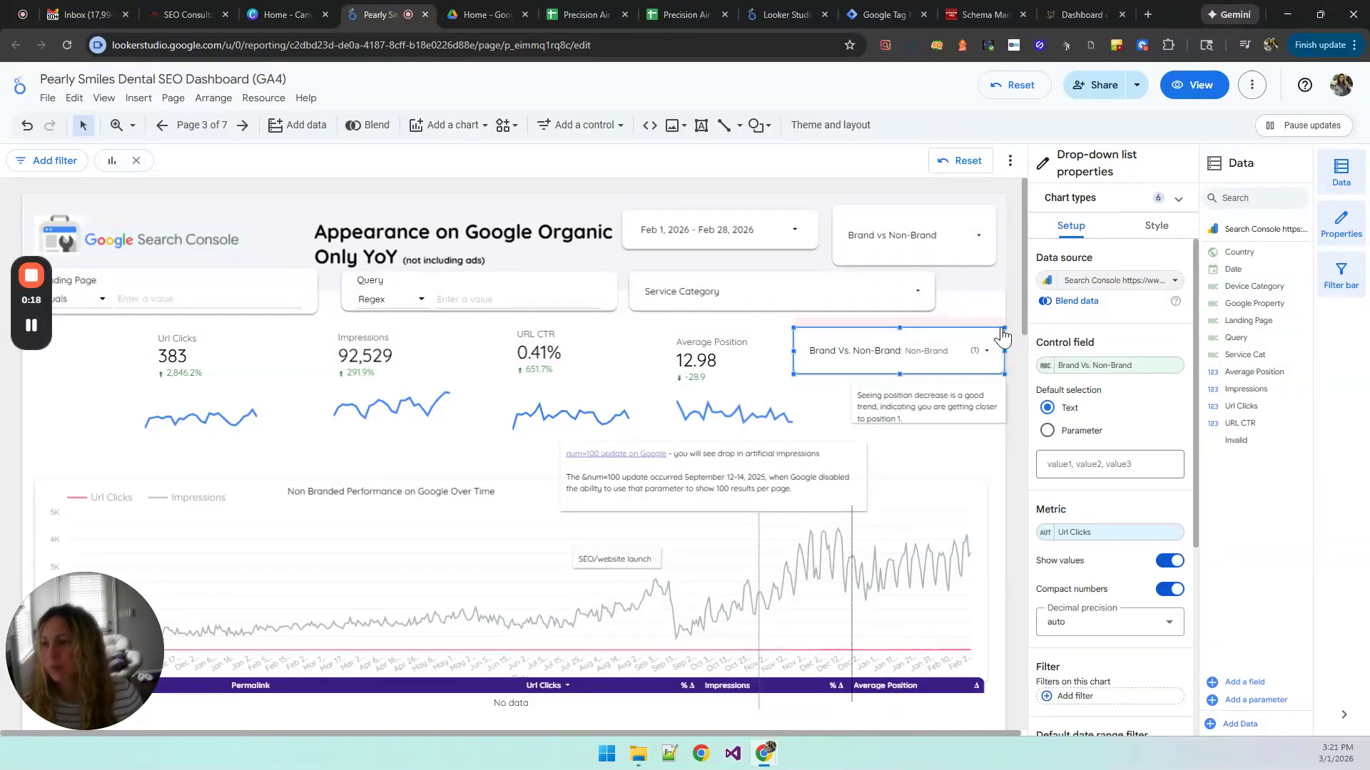
pyautogui.click(822, 351)
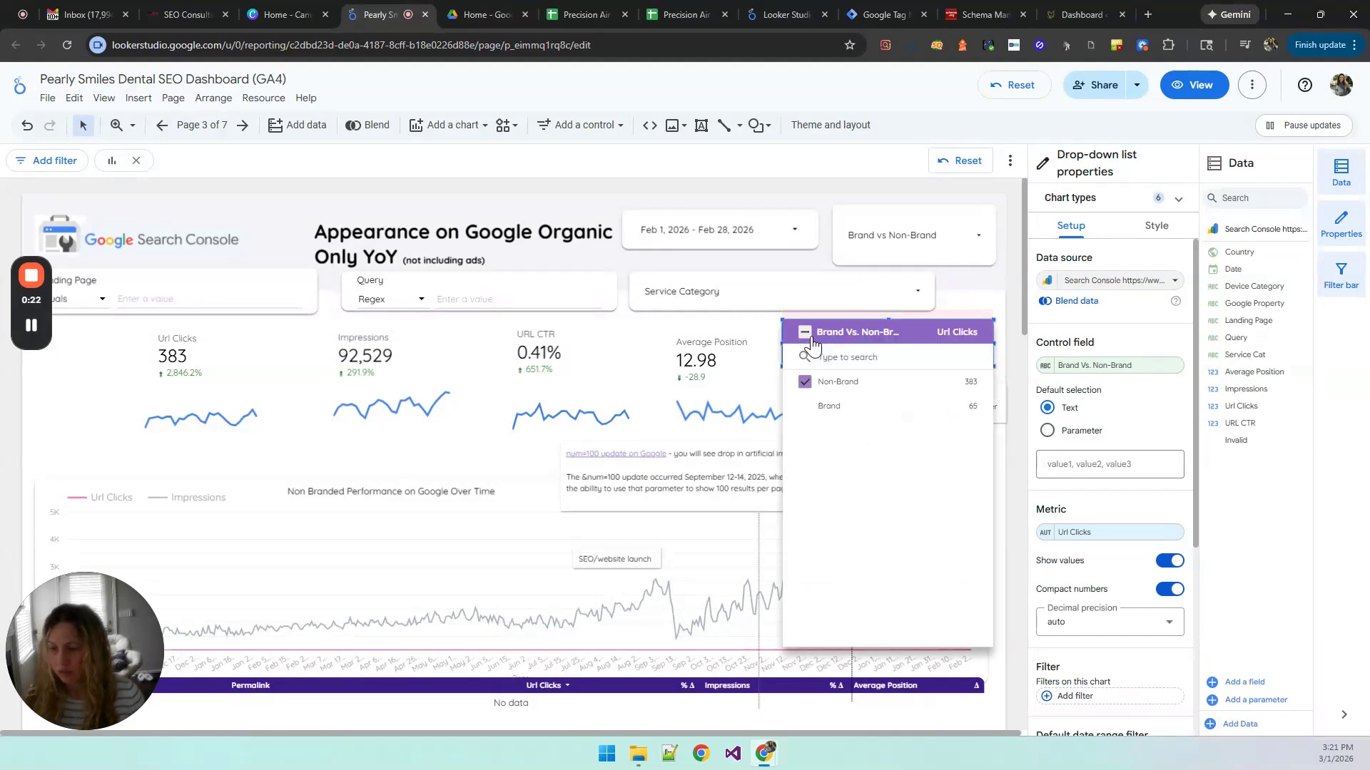
pyautogui.press('Delete')
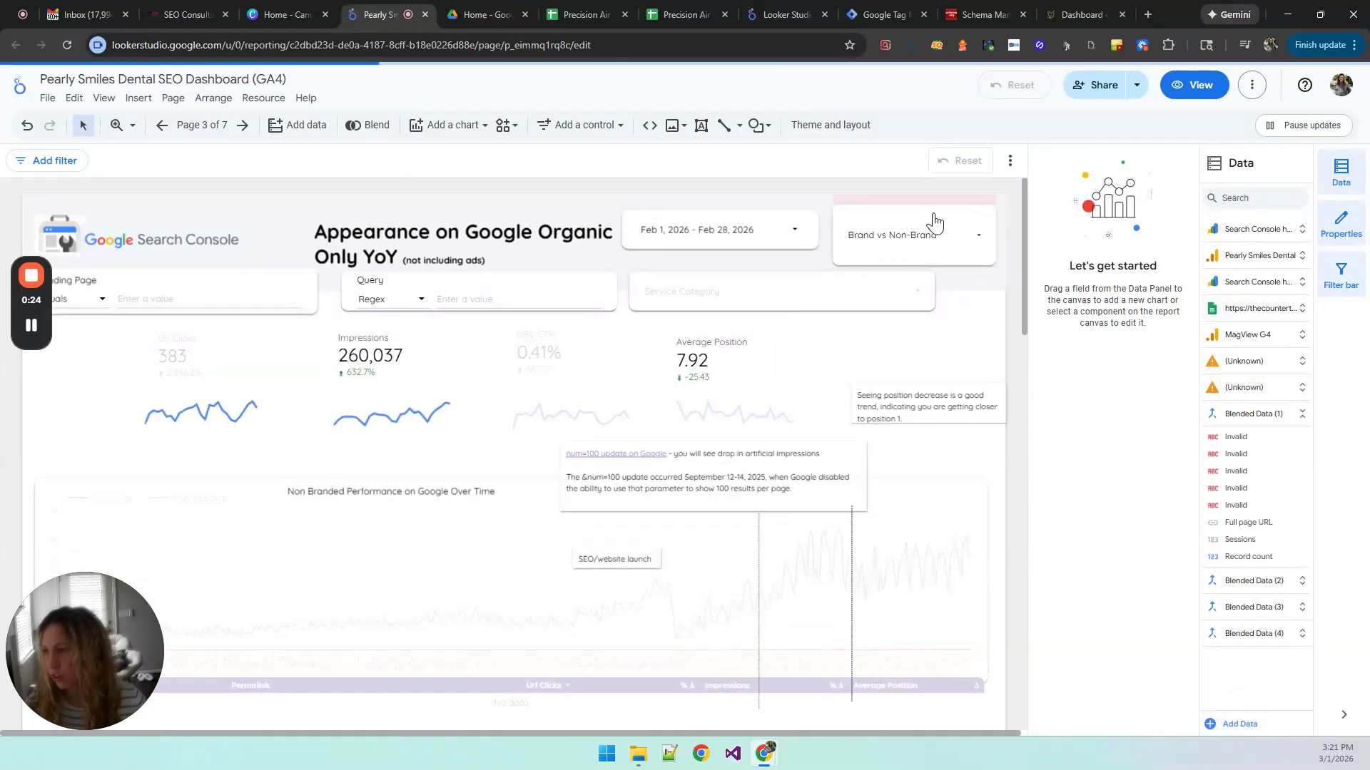
# Step: Filter the report with the header's Brand vs Non-Brand control to Non-Brand only, switch to Brand only, and return to Non-Brand only
pyautogui.click(931, 232)
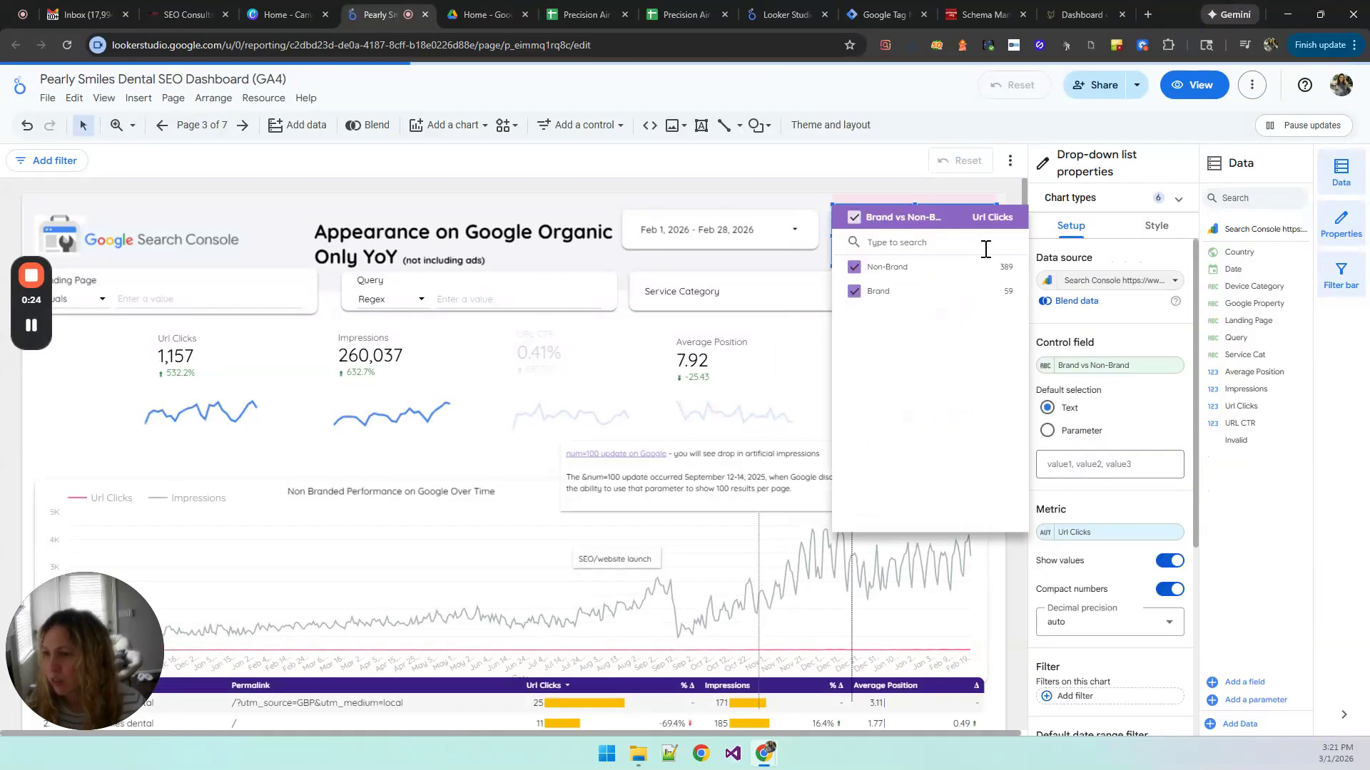
pyautogui.moveTo(984, 271)
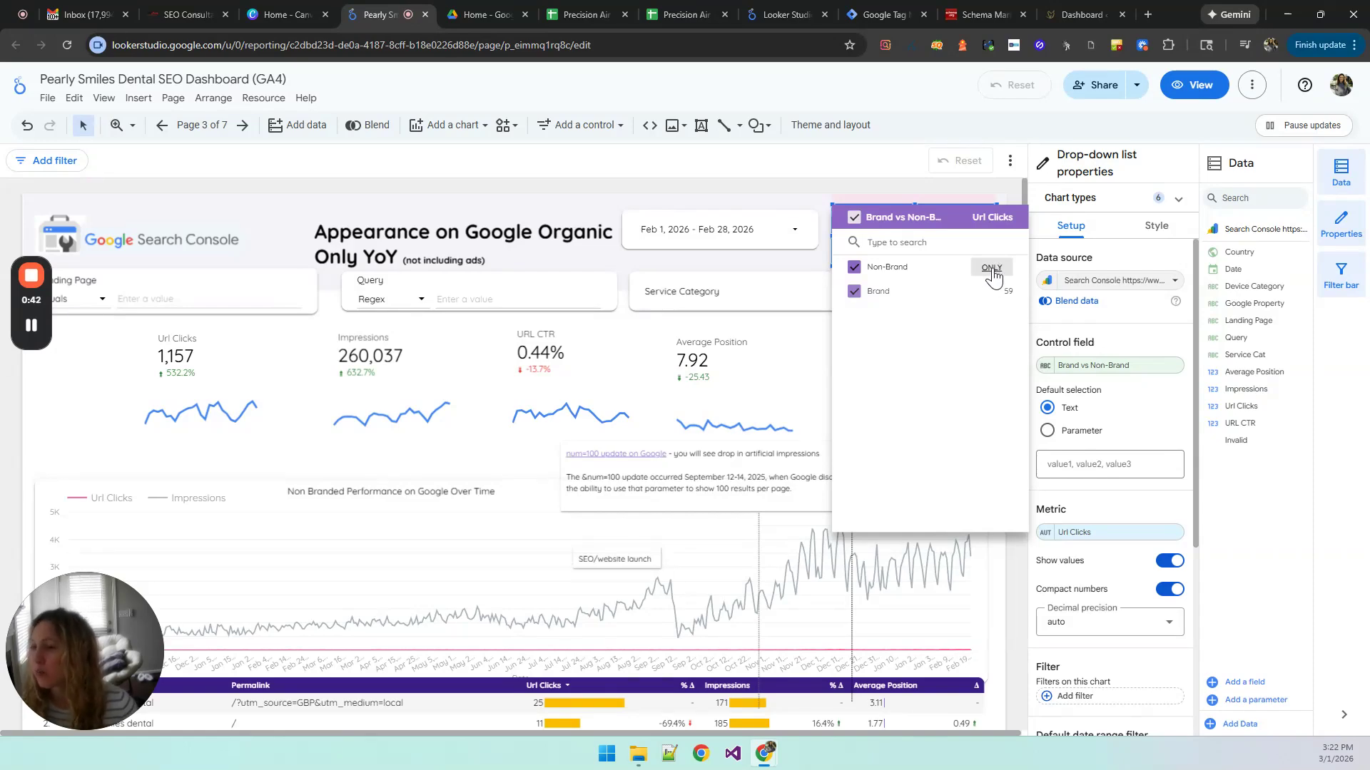
pyautogui.click(991, 270)
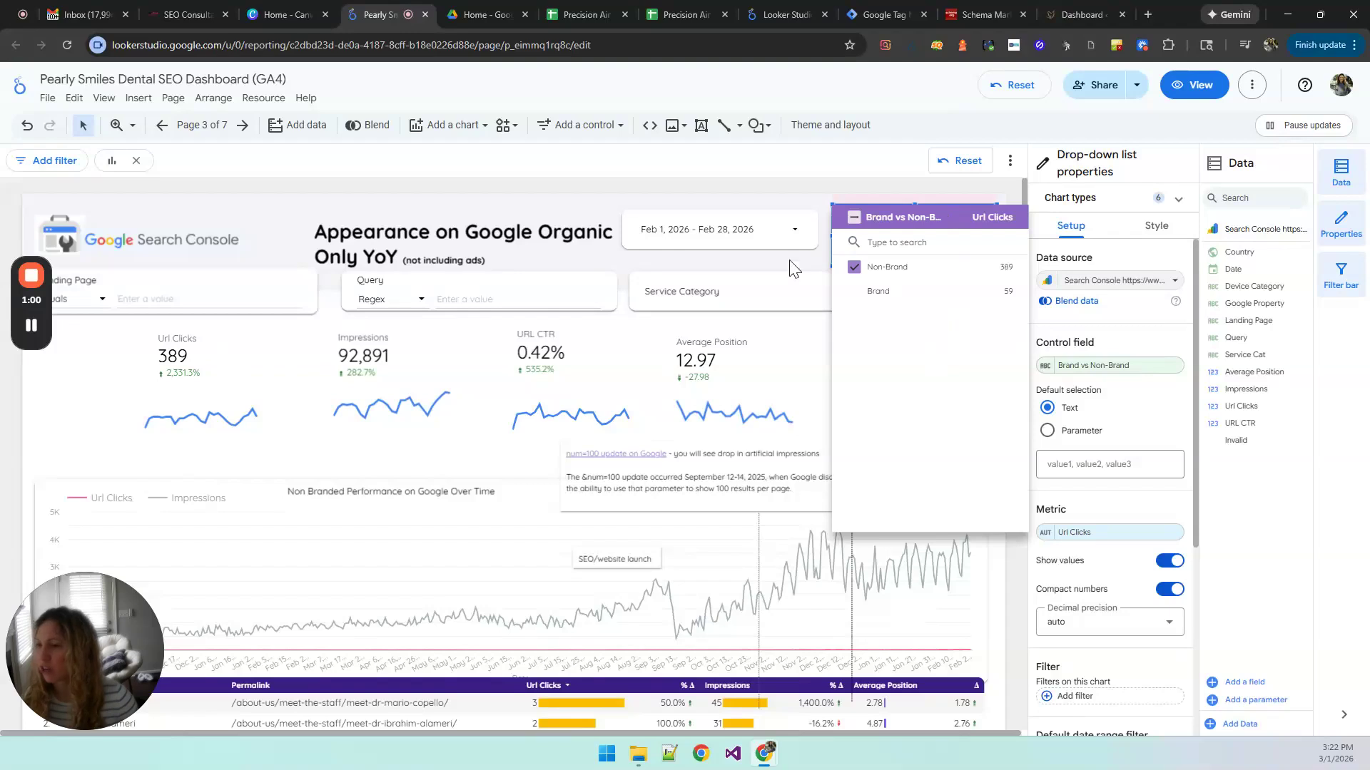
pyautogui.click(1001, 294)
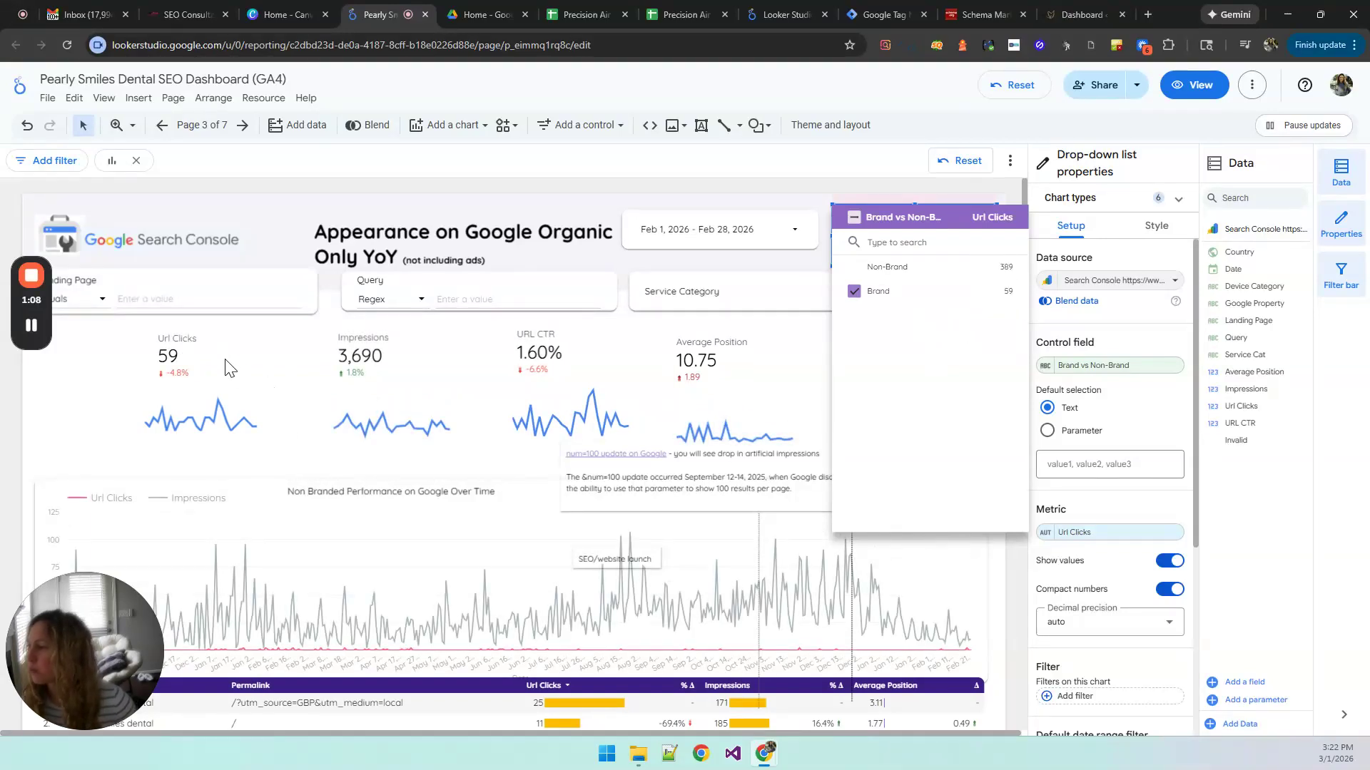
pyautogui.moveTo(992, 271)
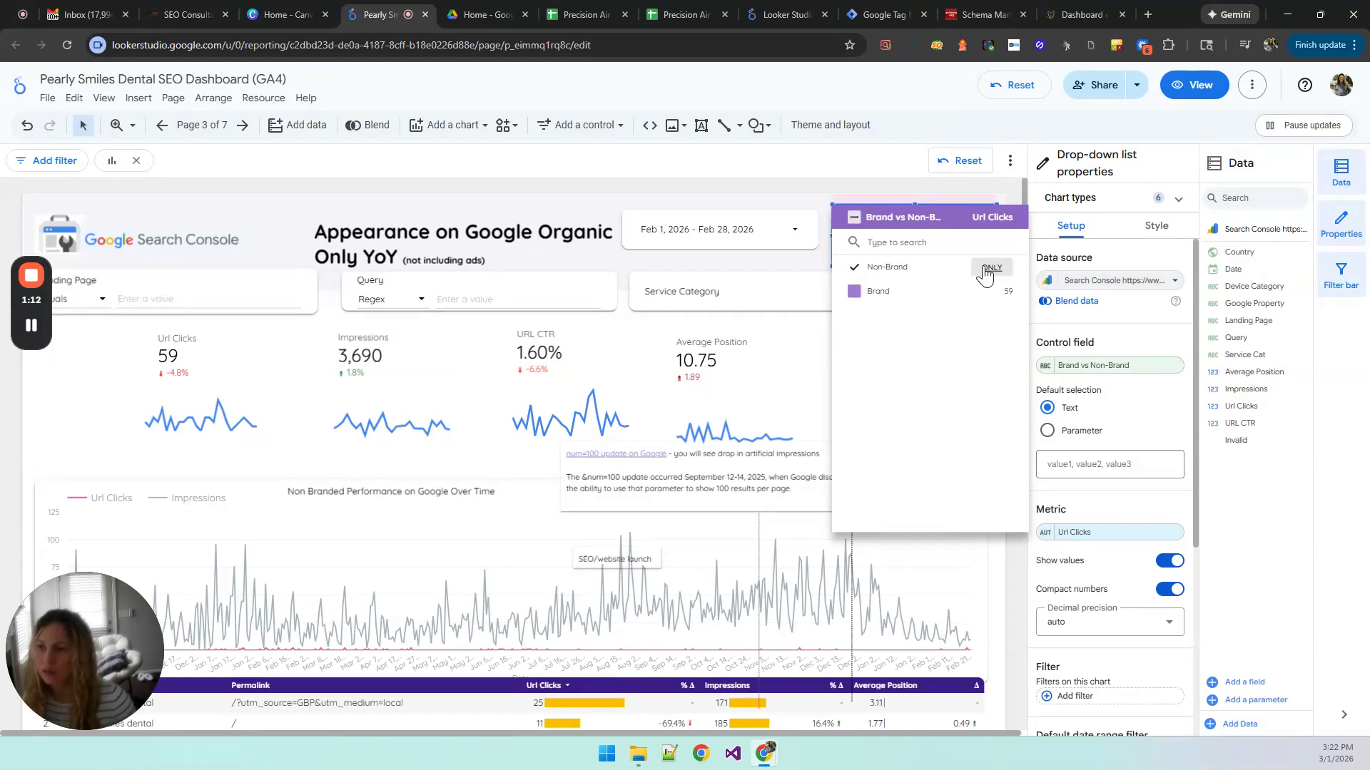
pyautogui.click(986, 269)
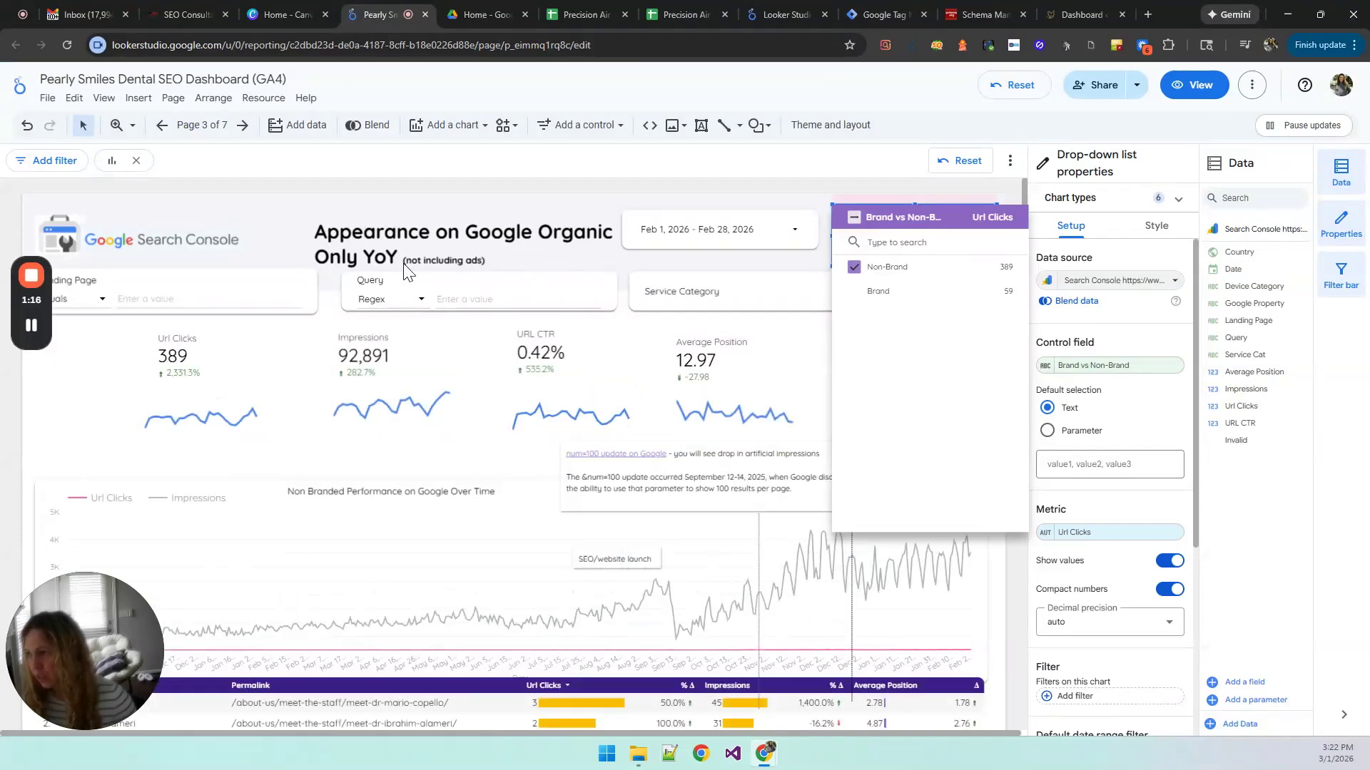
pyautogui.click(198, 368)
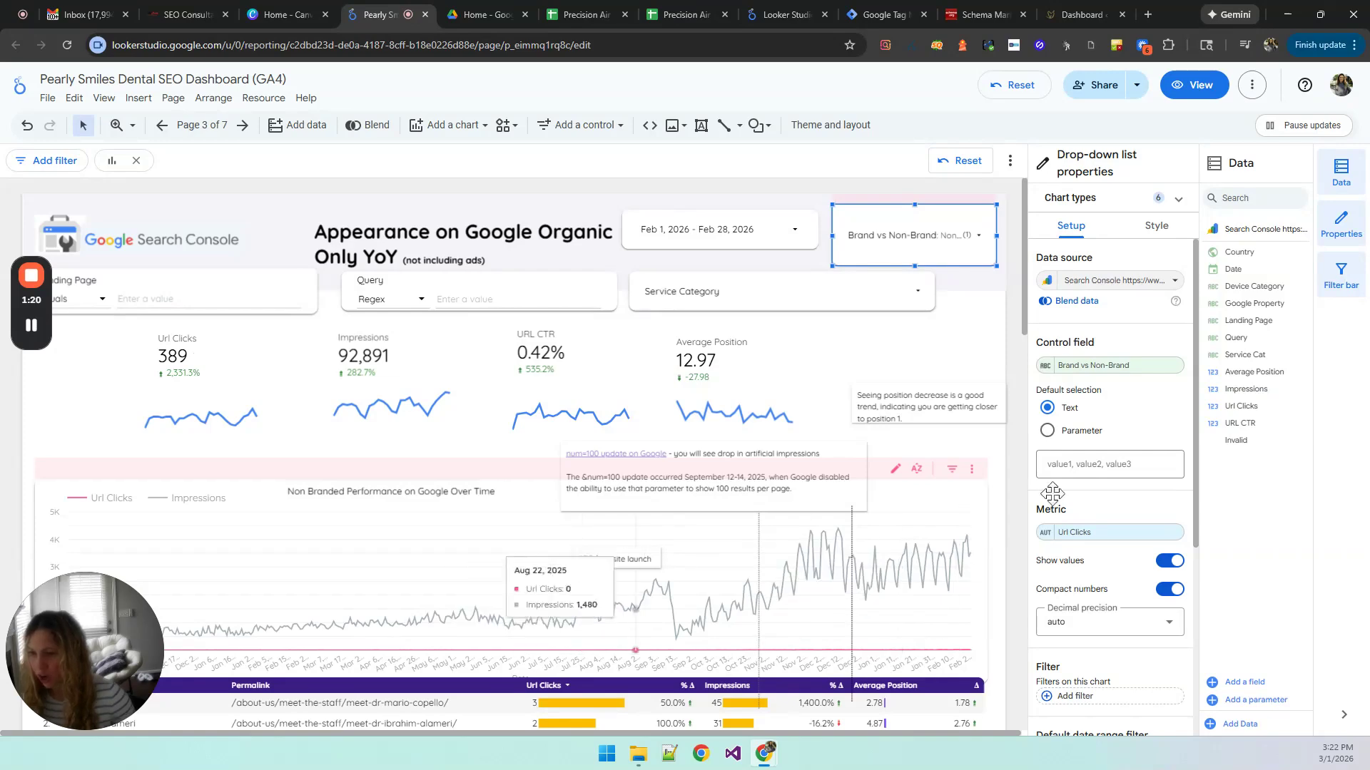
# Step: Examine the setup properties of the Brand vs Non-Brand control and of the Url Clicks scorecard
pyautogui.scroll(-4, 1110, 563)
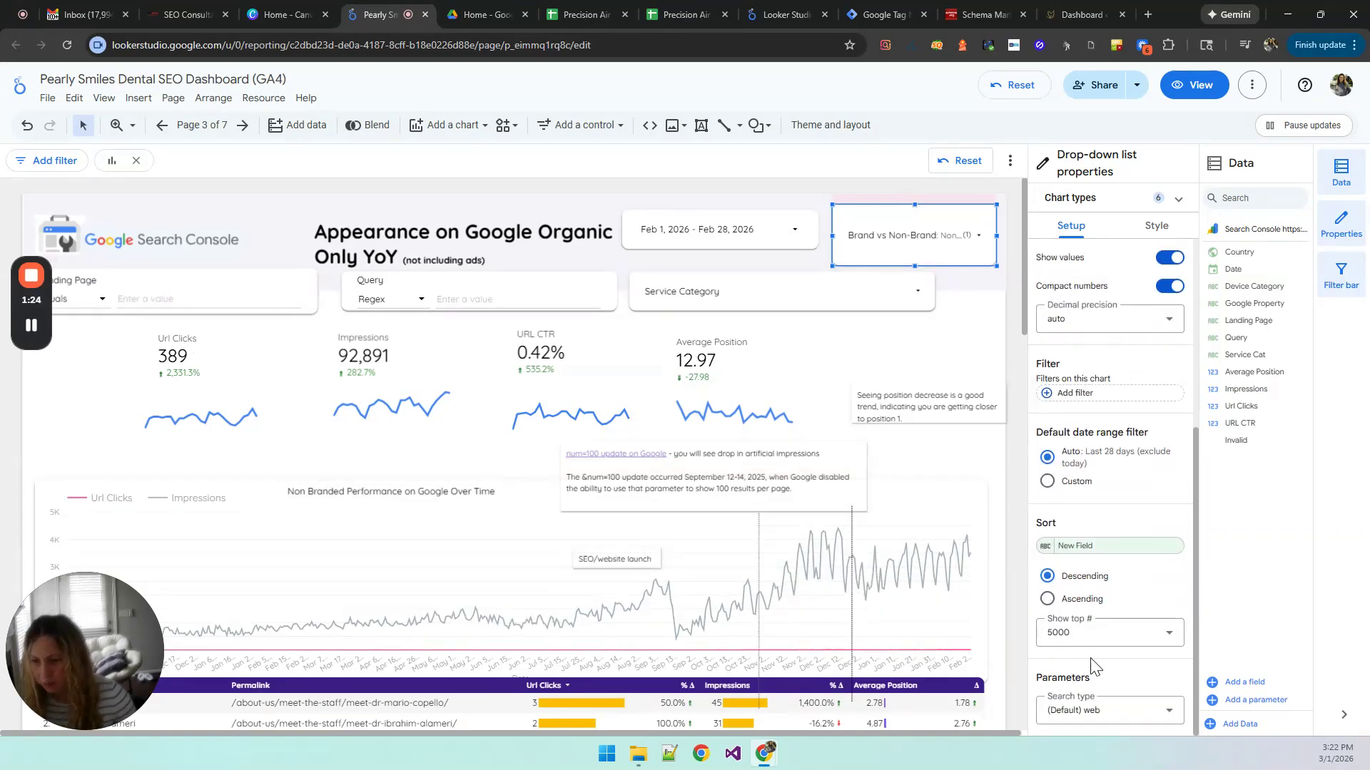
pyautogui.scroll(4, 1093, 662)
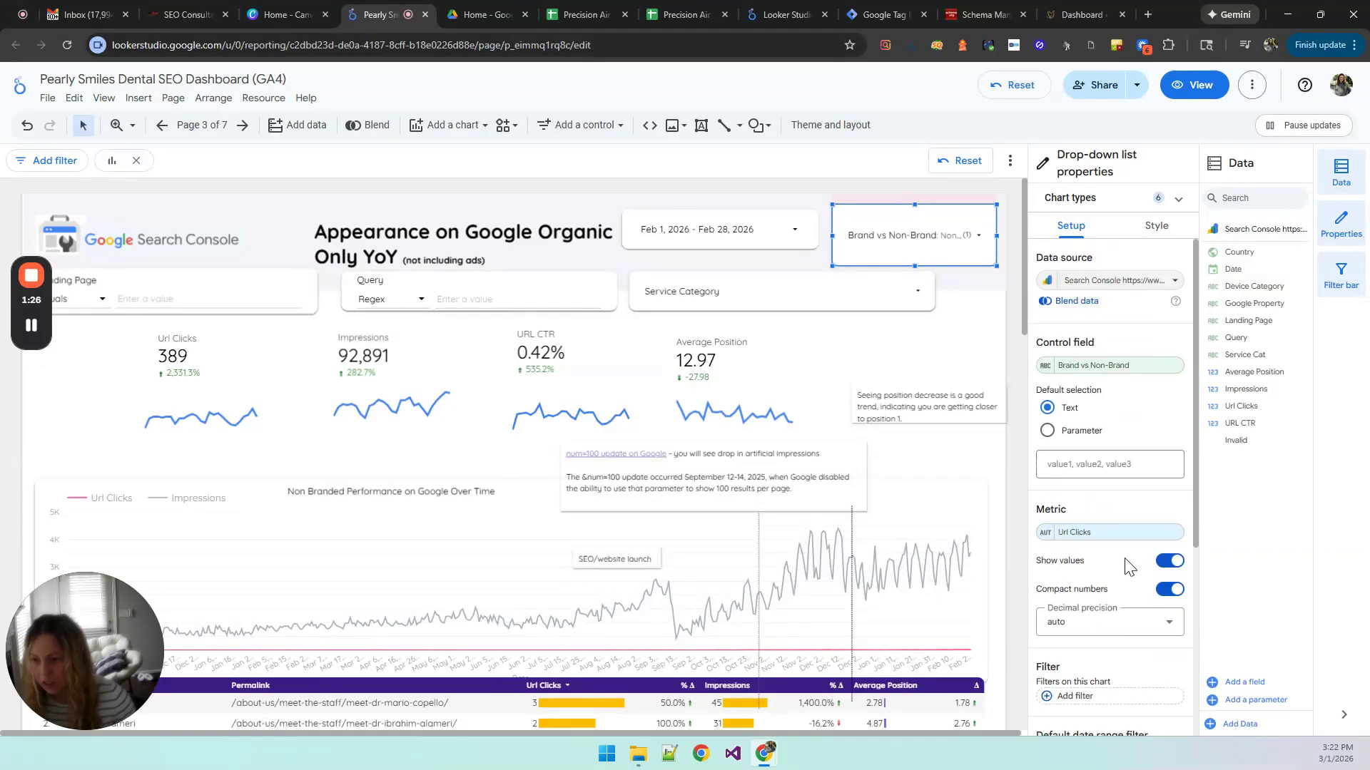
pyautogui.scroll(-1, 1117, 568)
pyautogui.scroll(-2, 1117, 568)
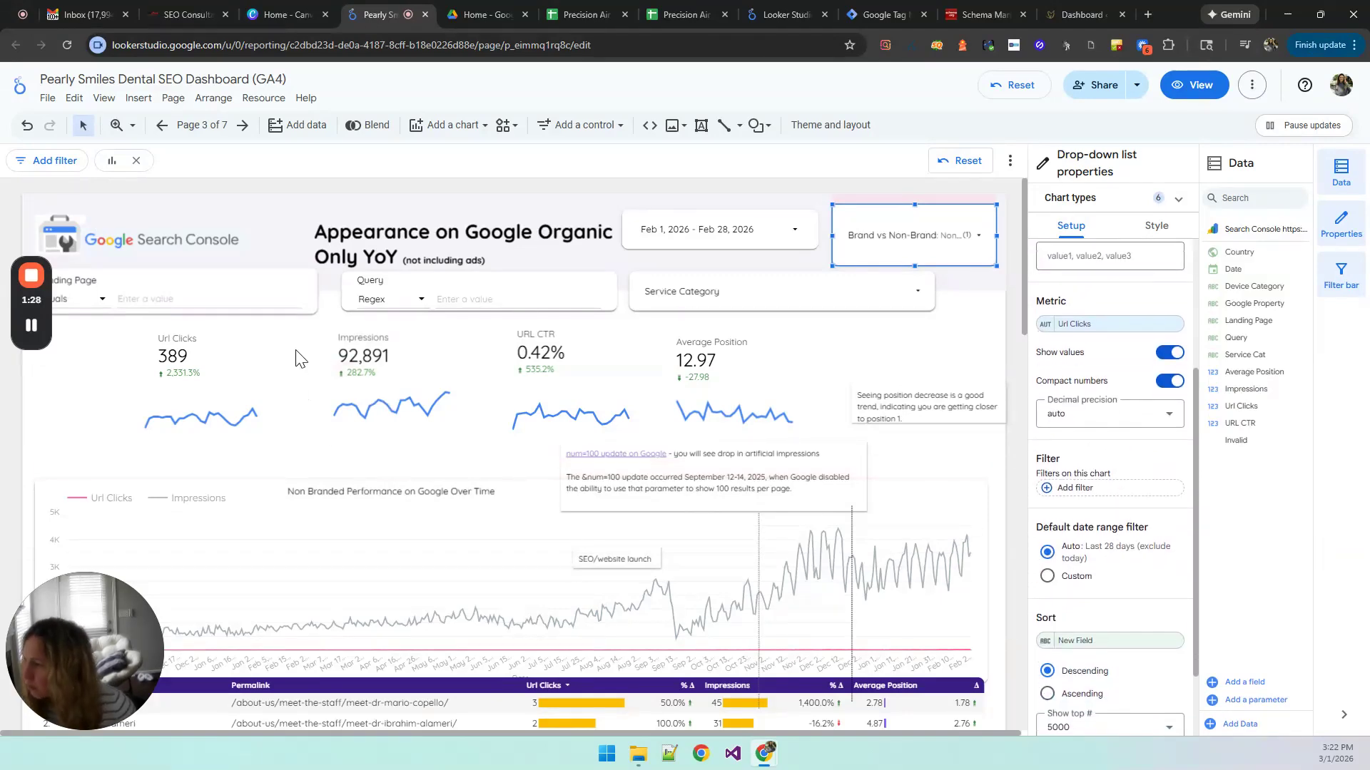
pyautogui.click(214, 355)
pyautogui.scroll(-5, 1127, 628)
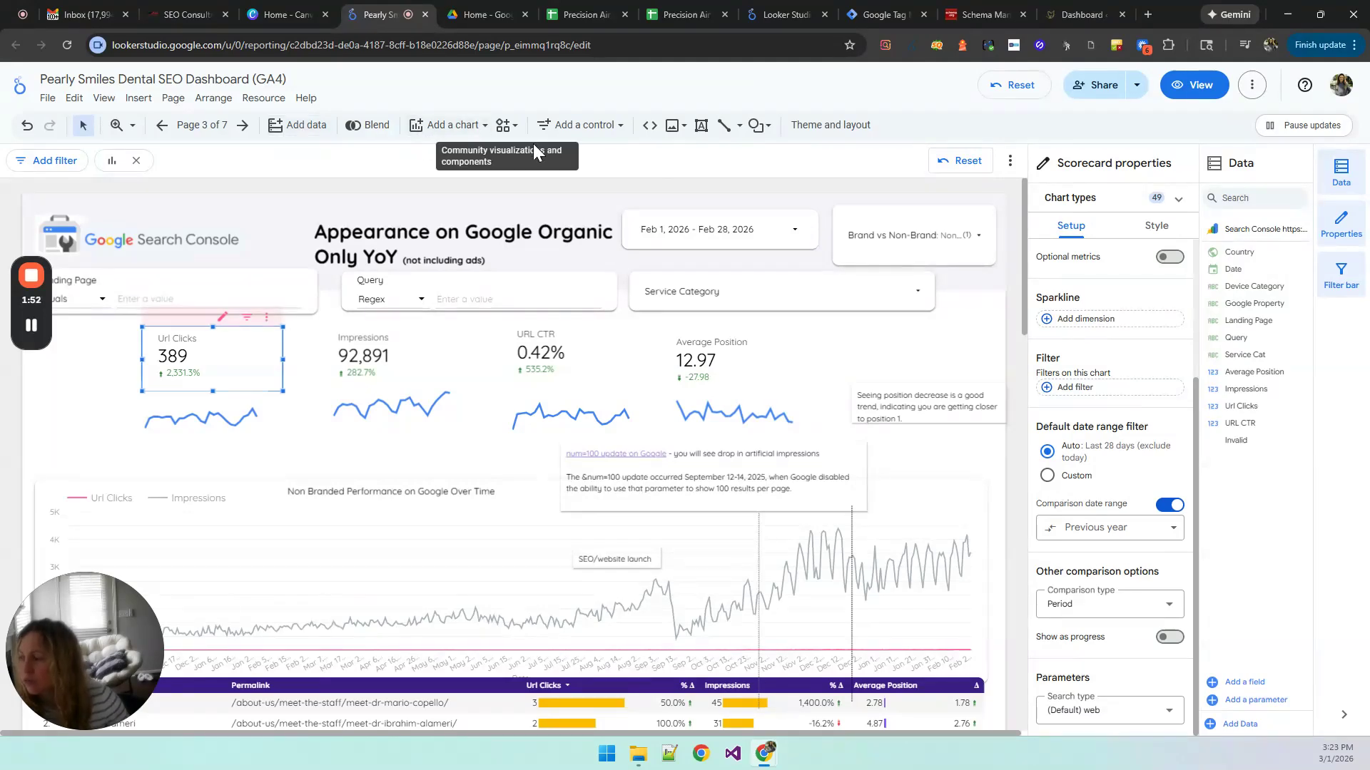
pyautogui.click(189, 237)
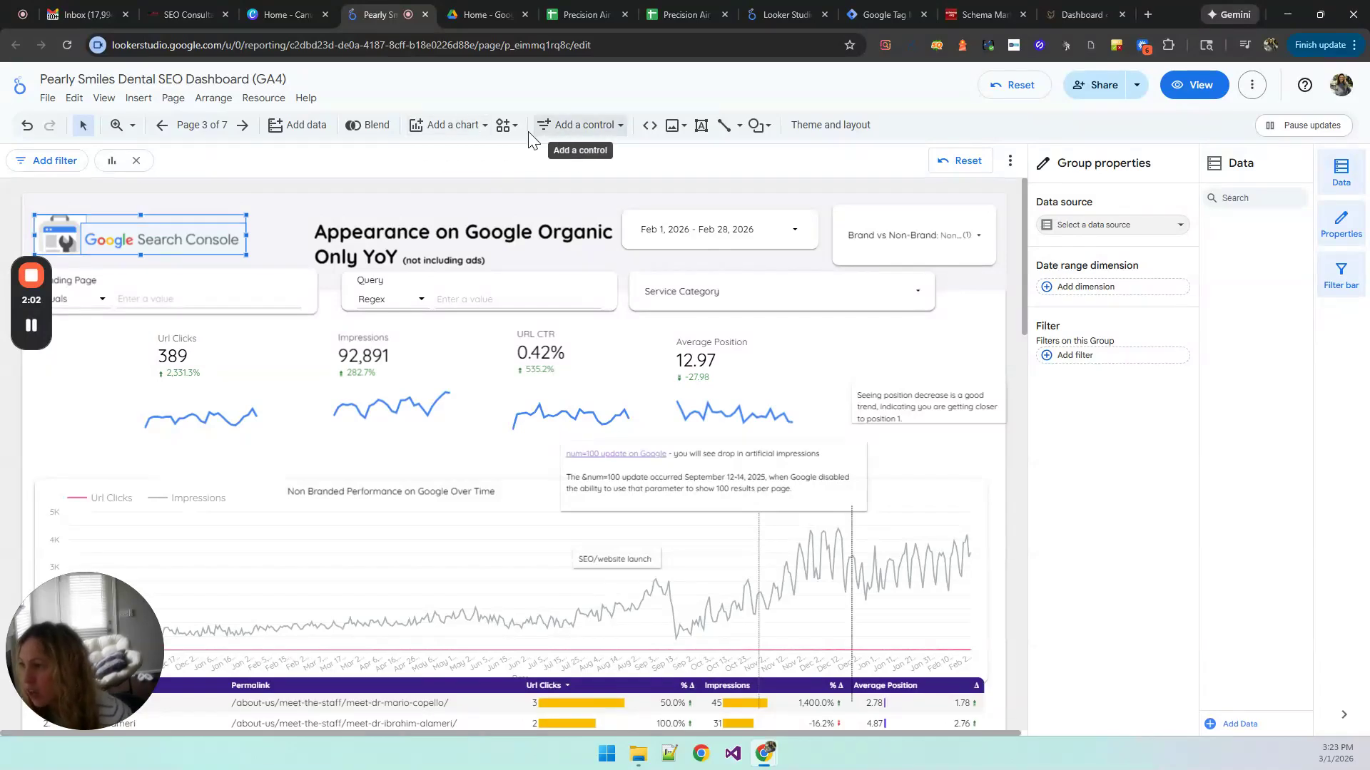
# Step: Add a drop-down list control below the Service Category filter, beside the Average Position scorecard
pyautogui.click(574, 136)
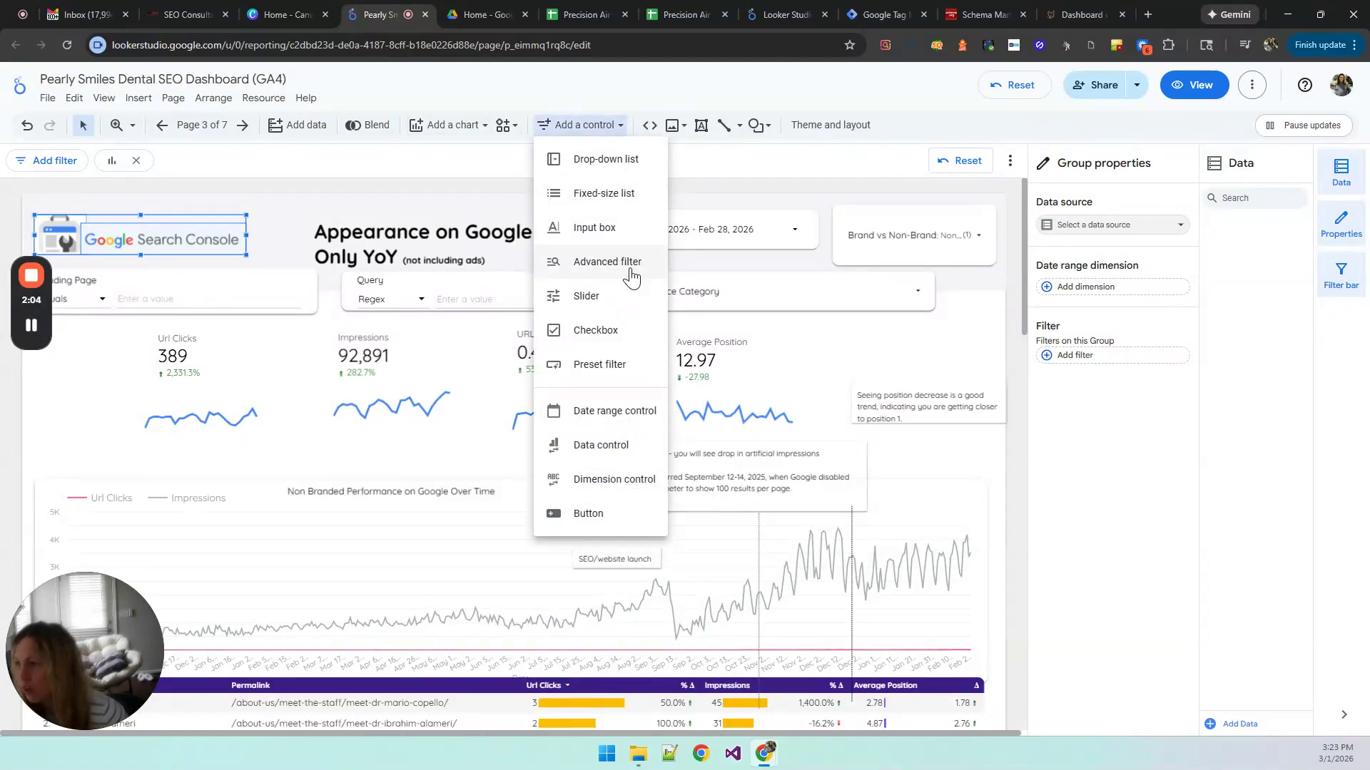
pyautogui.click(560, 169)
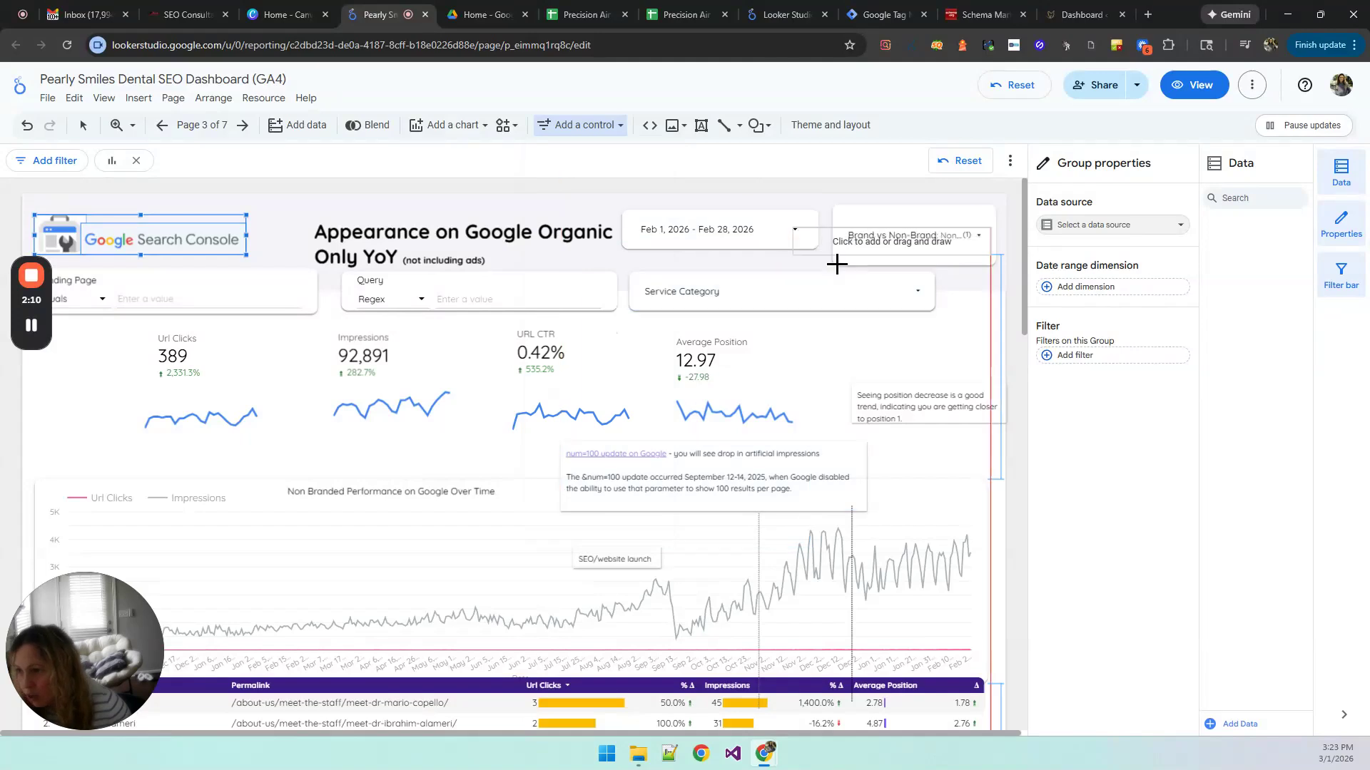
pyautogui.click(800, 331)
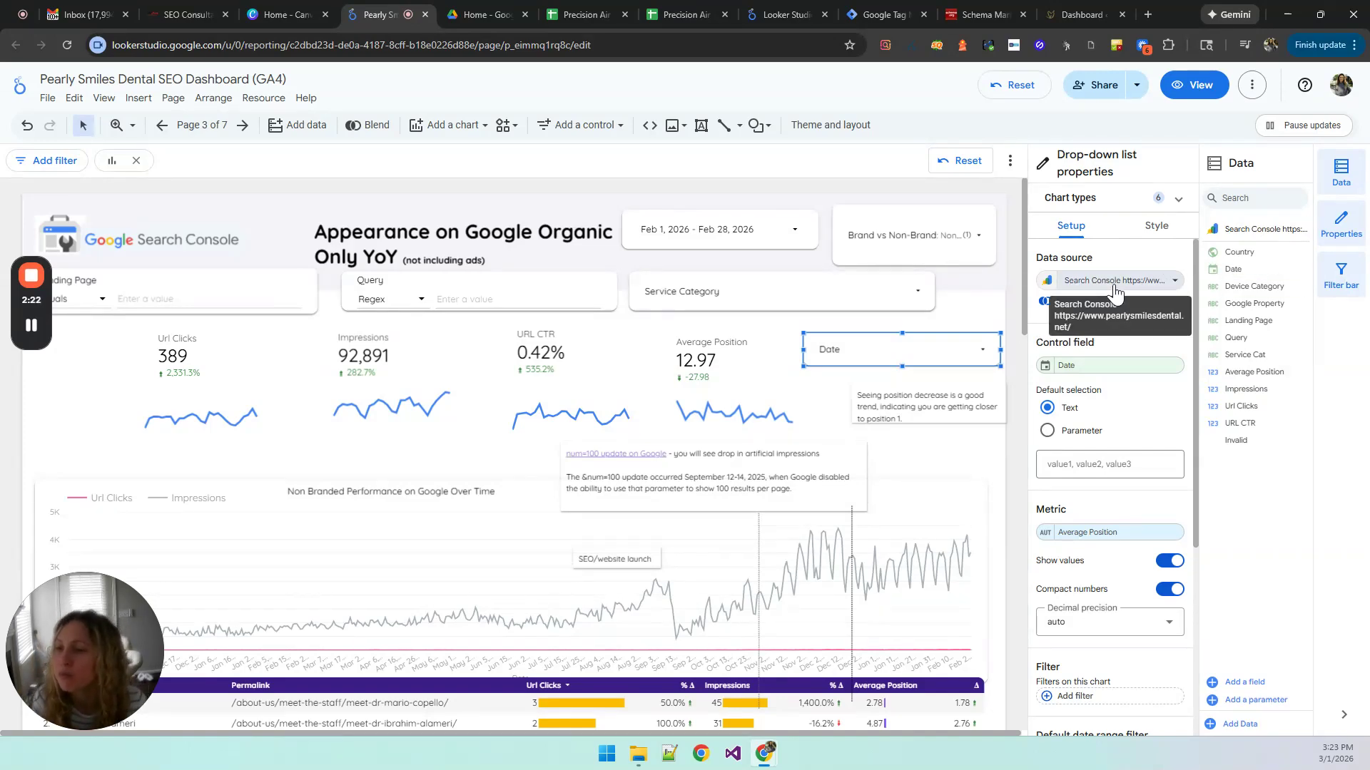
pyautogui.click(1082, 369)
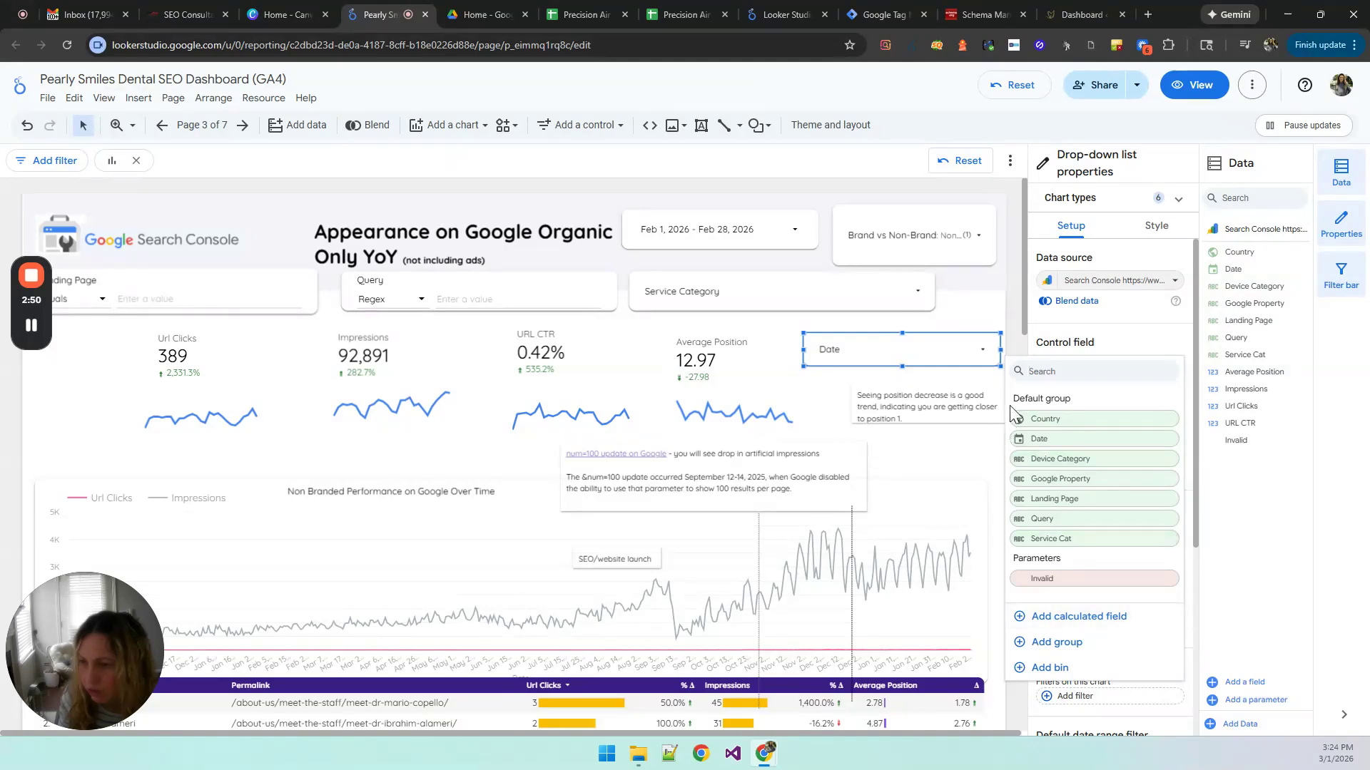
pyautogui.click(1087, 343)
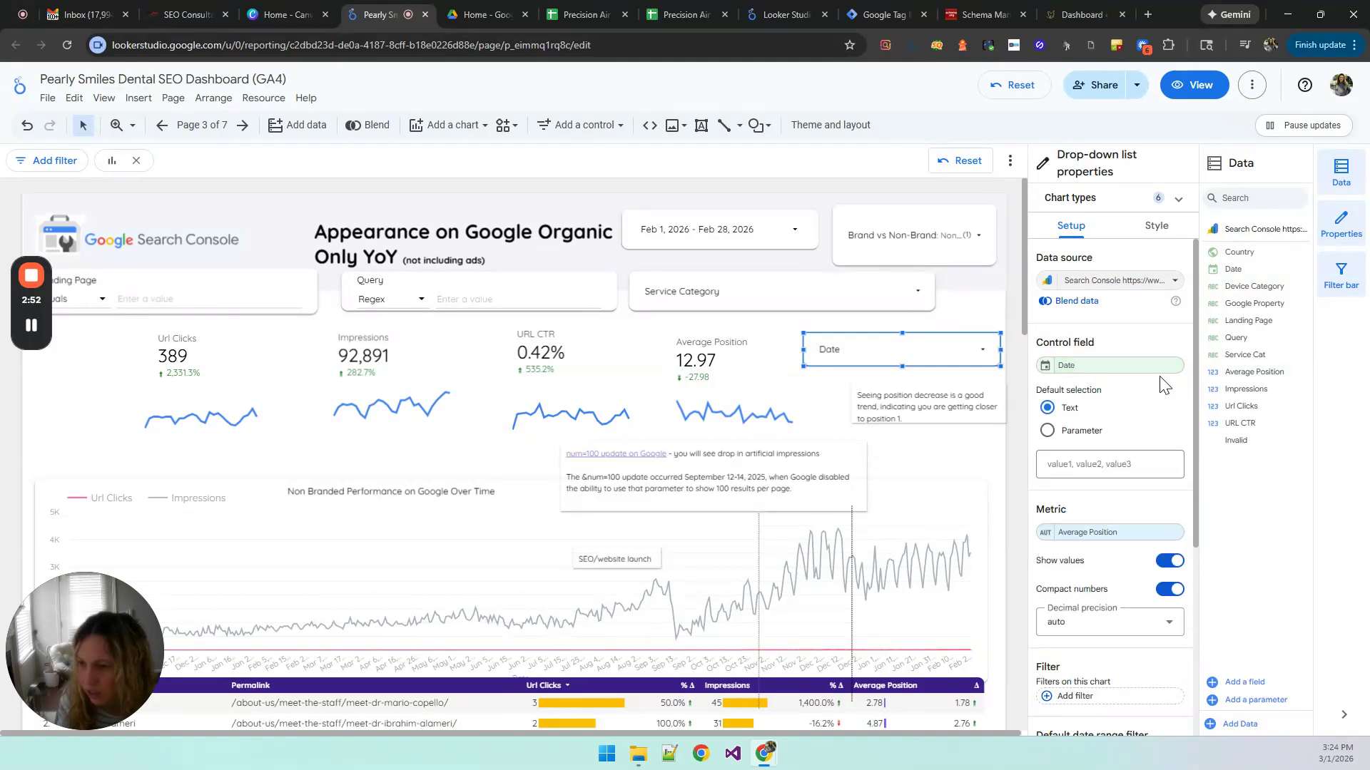
pyautogui.click(960, 353)
pyautogui.click(976, 314)
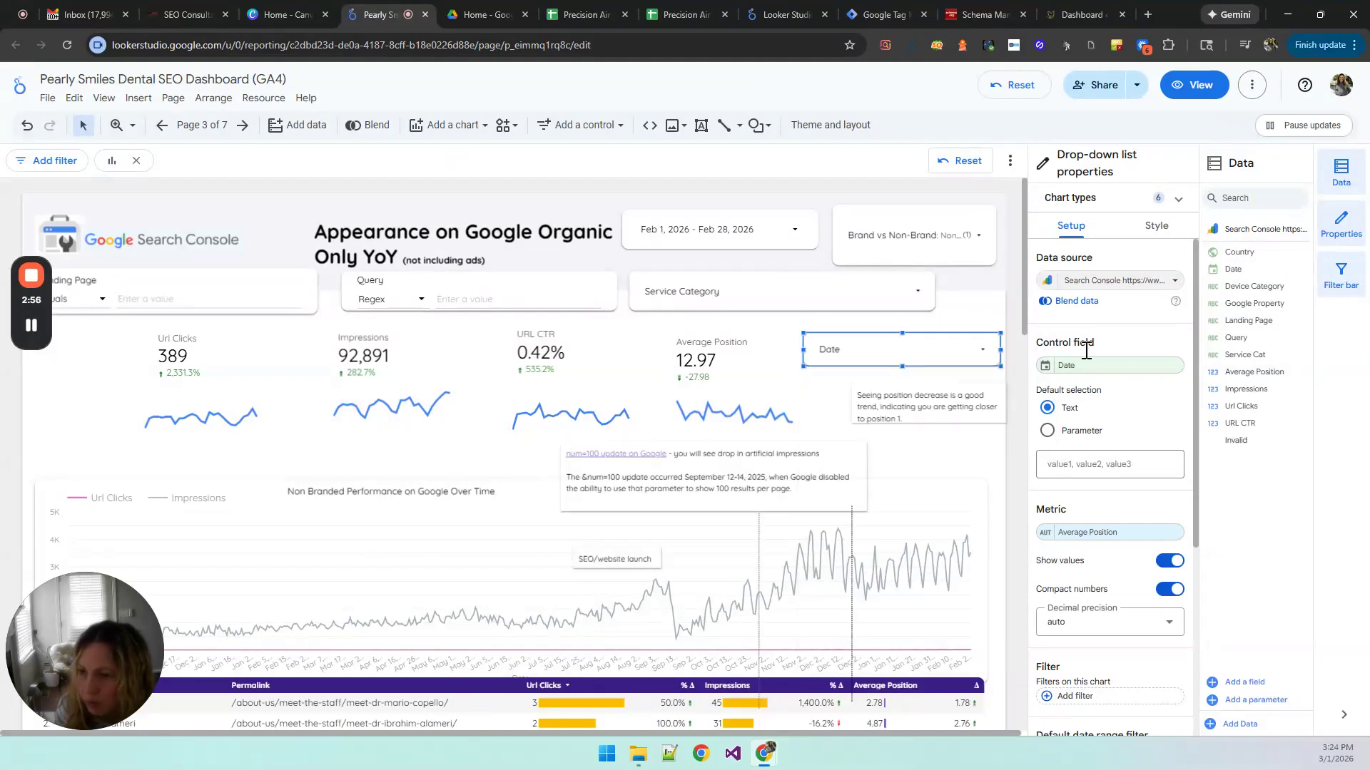
# Step: Create a calculated field for the new drop-down's control field and paste the copied CASE formula that classifies Query as Brand or Non-Brand
pyautogui.click(1087, 366)
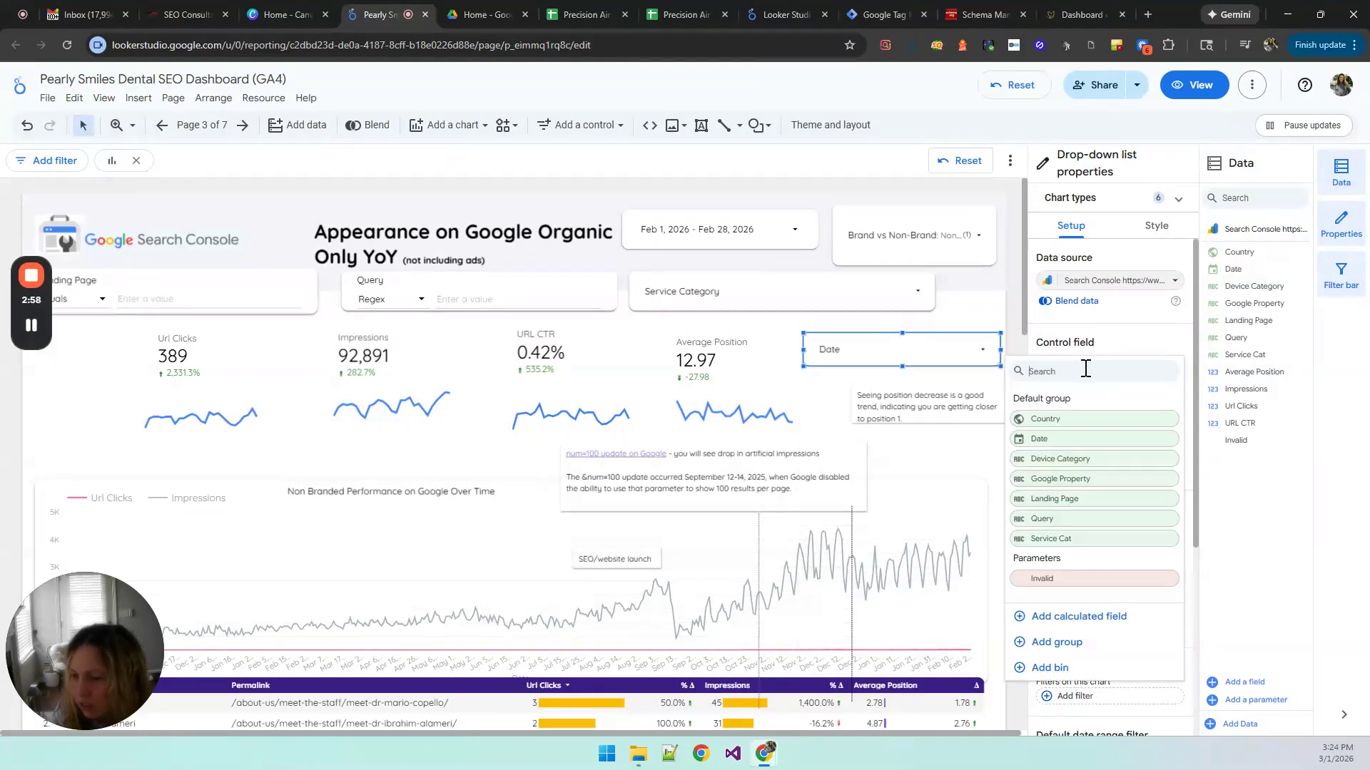
pyautogui.click(1072, 612)
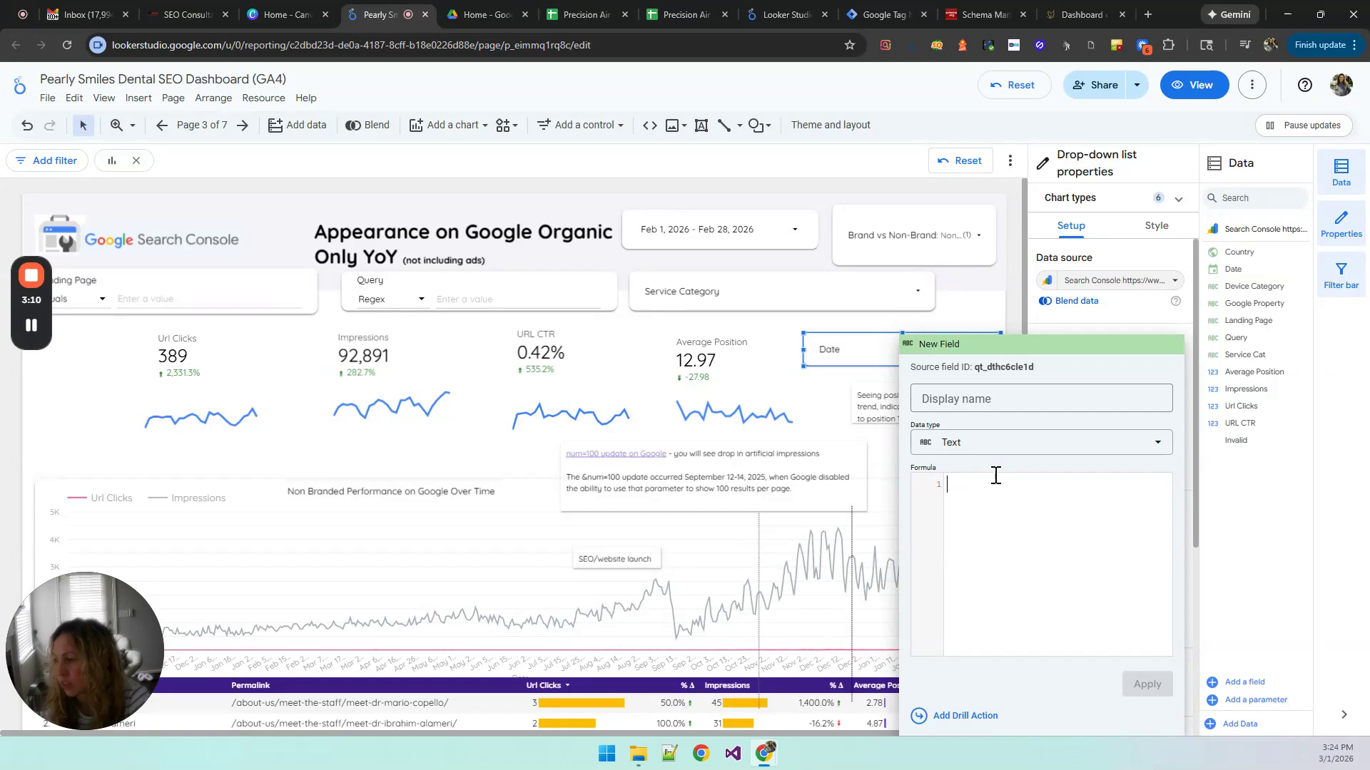
pyautogui.hotkey('ctrl', 'v')
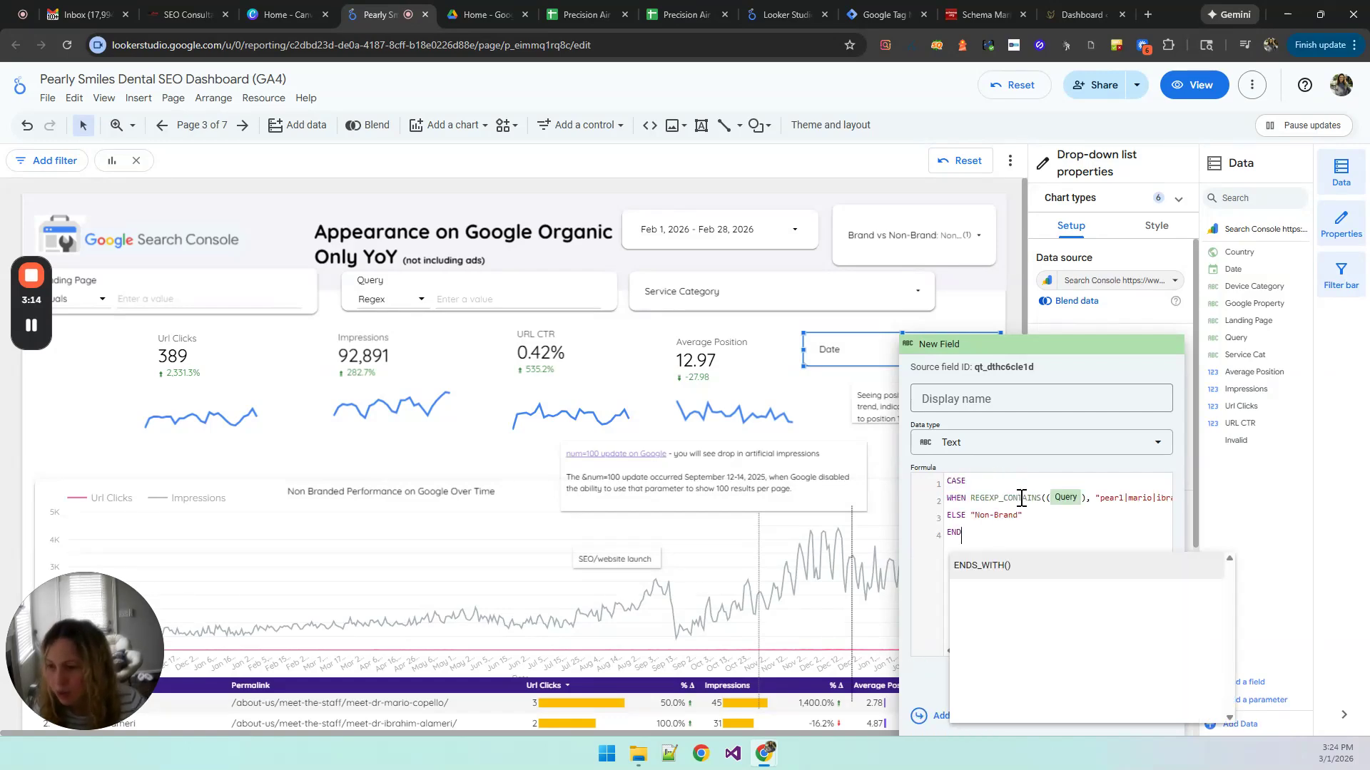
# Step: Examine the pasted formula's REGEXP_CONTAINS condition on Query, its pipe-separated brand terms and the THEN "Brand" result
pyautogui.moveTo(1040, 499); pyautogui.dragTo(1006, 500)
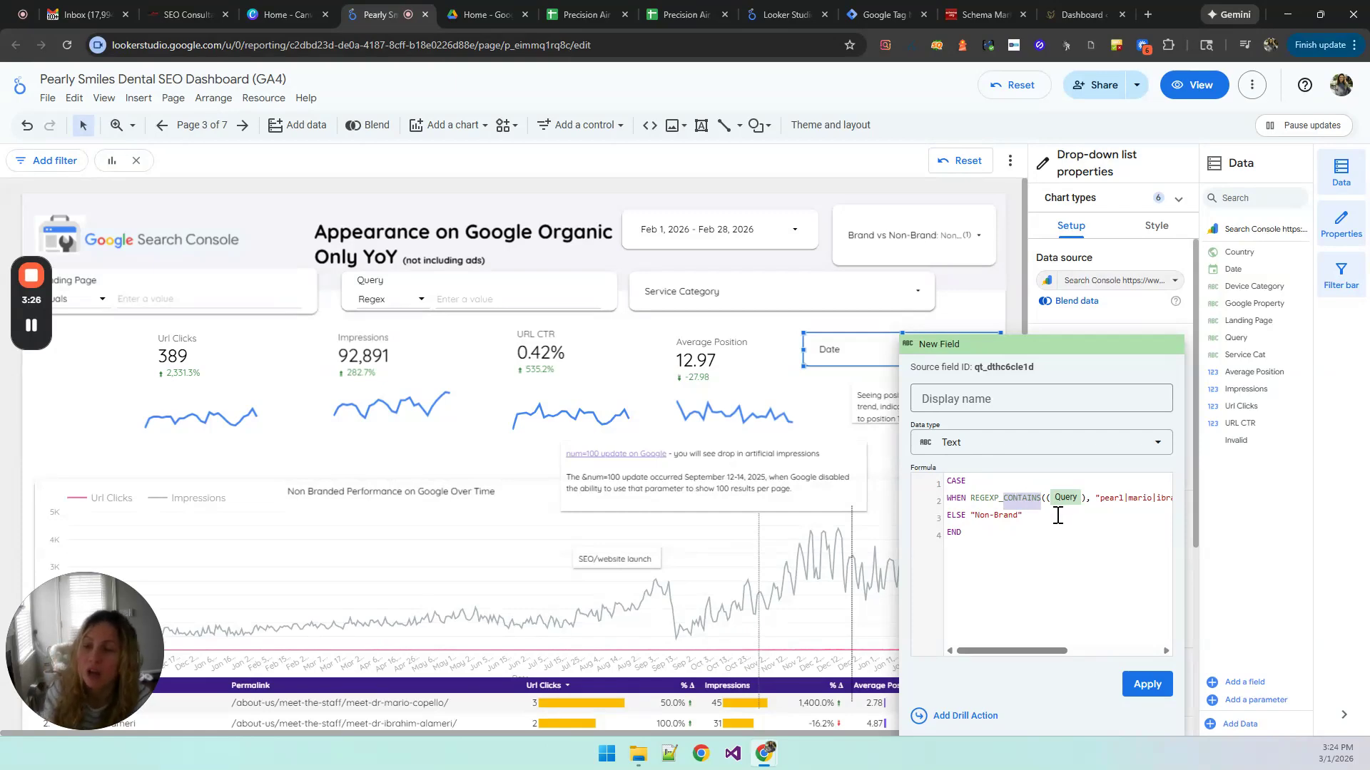
pyautogui.click(1099, 498)
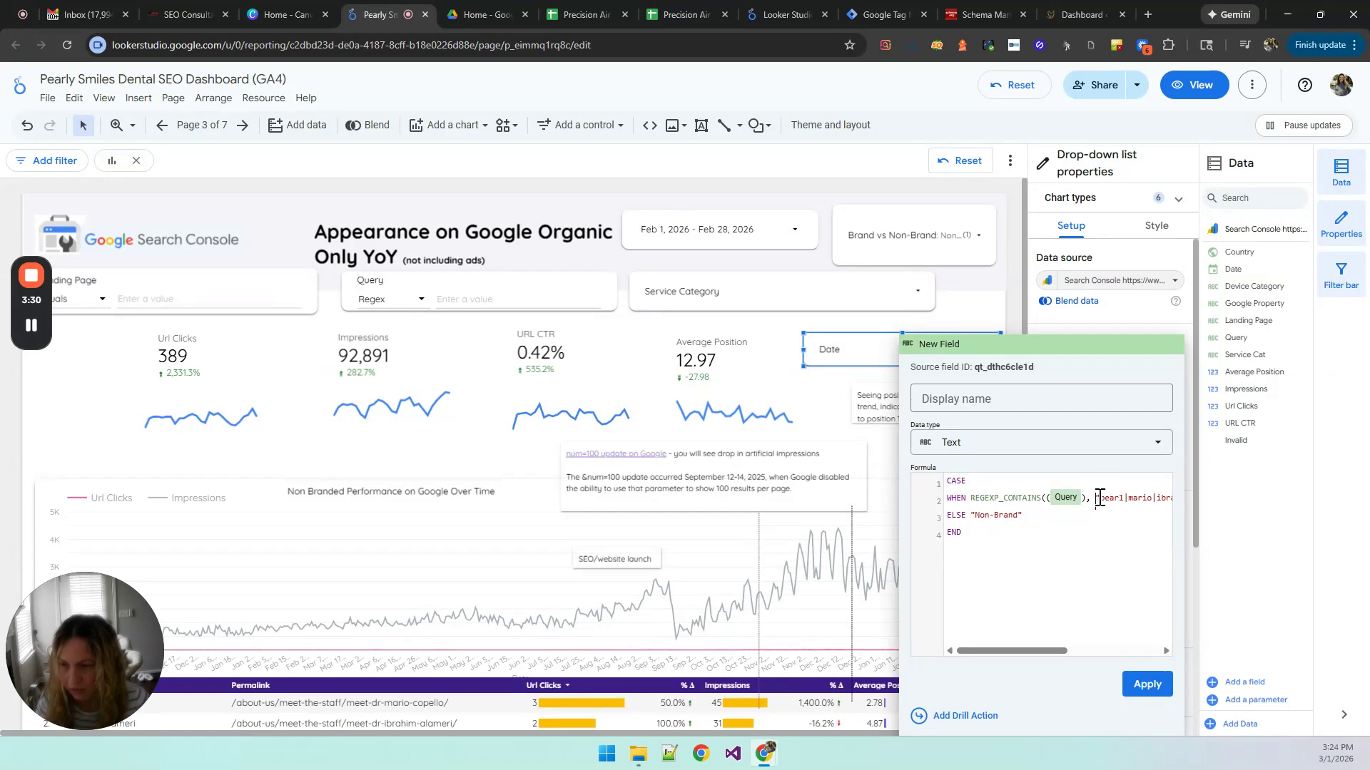
pyautogui.click(1115, 504)
pyautogui.hscroll(2, 1110, 504)
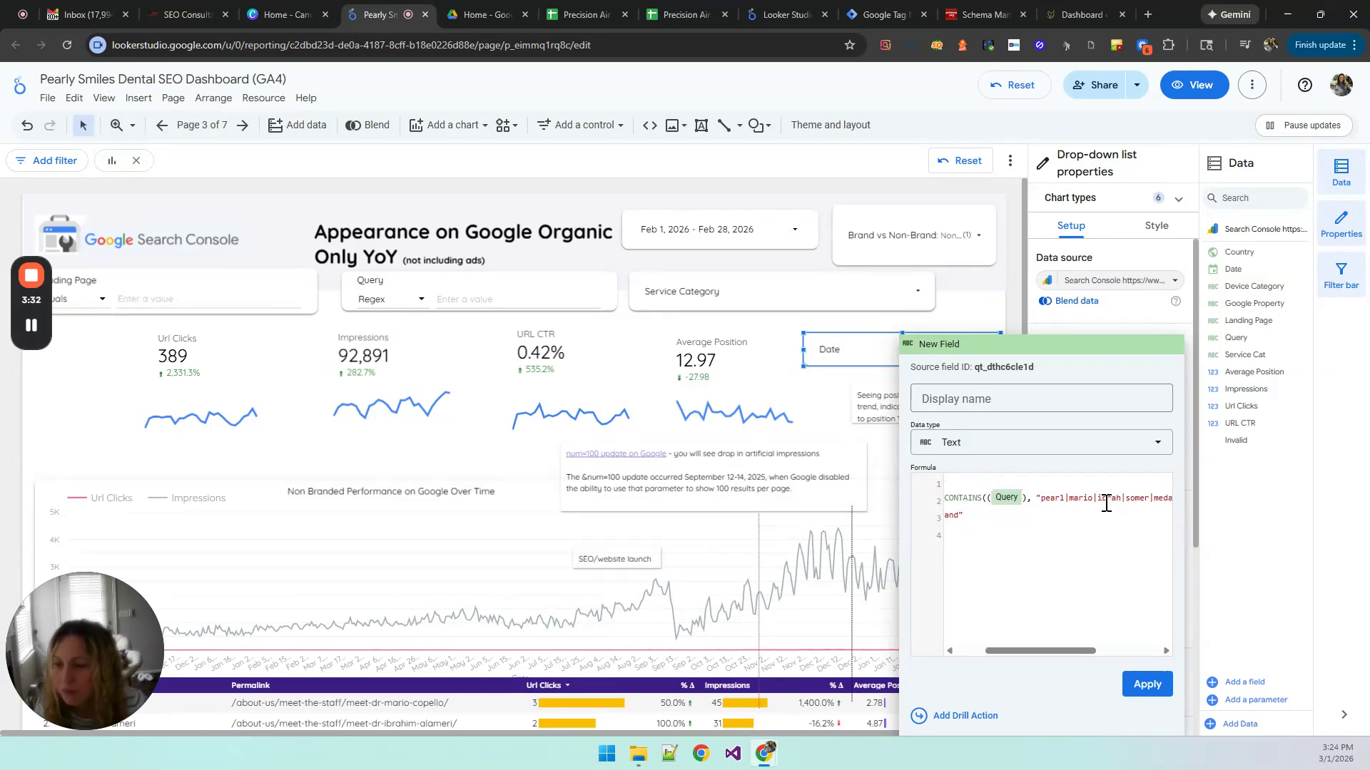
pyautogui.hscroll(2, 1102, 498)
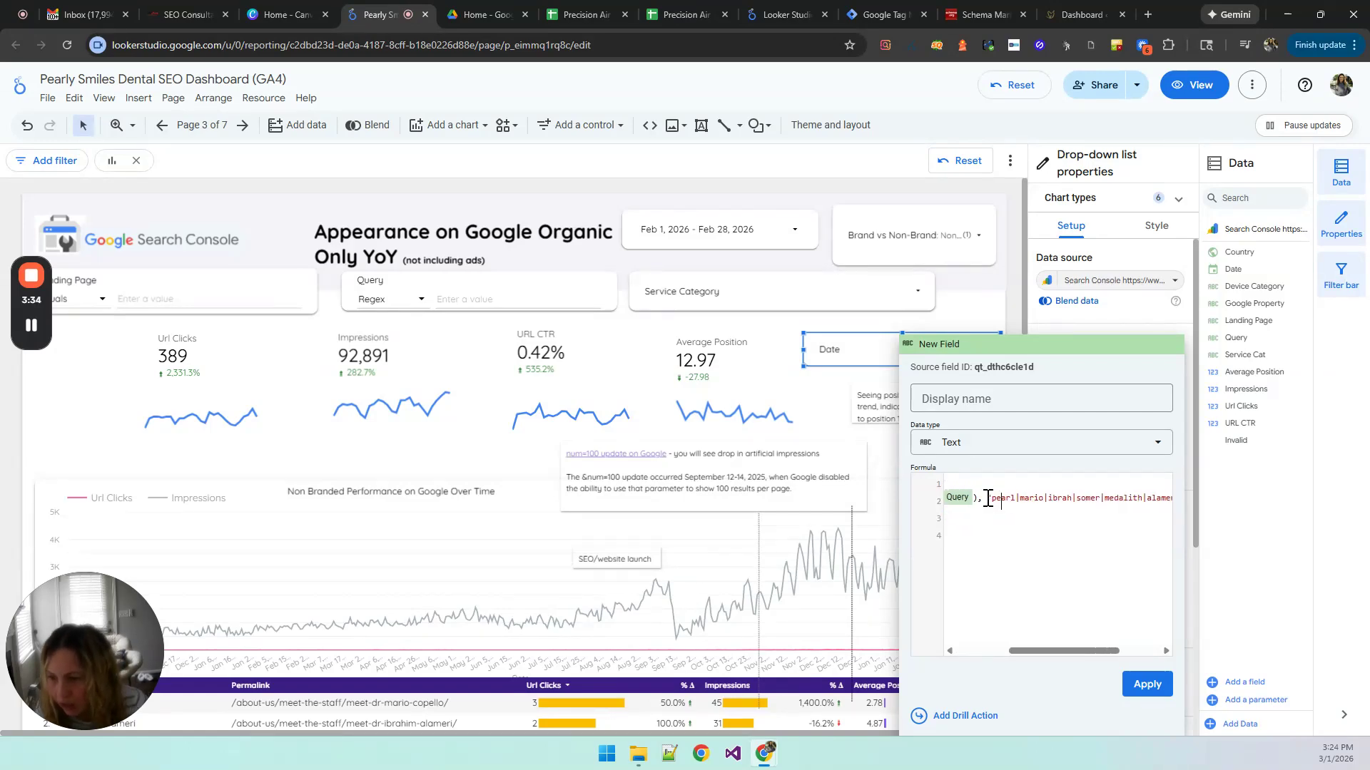
pyautogui.hscroll(1, 999, 498)
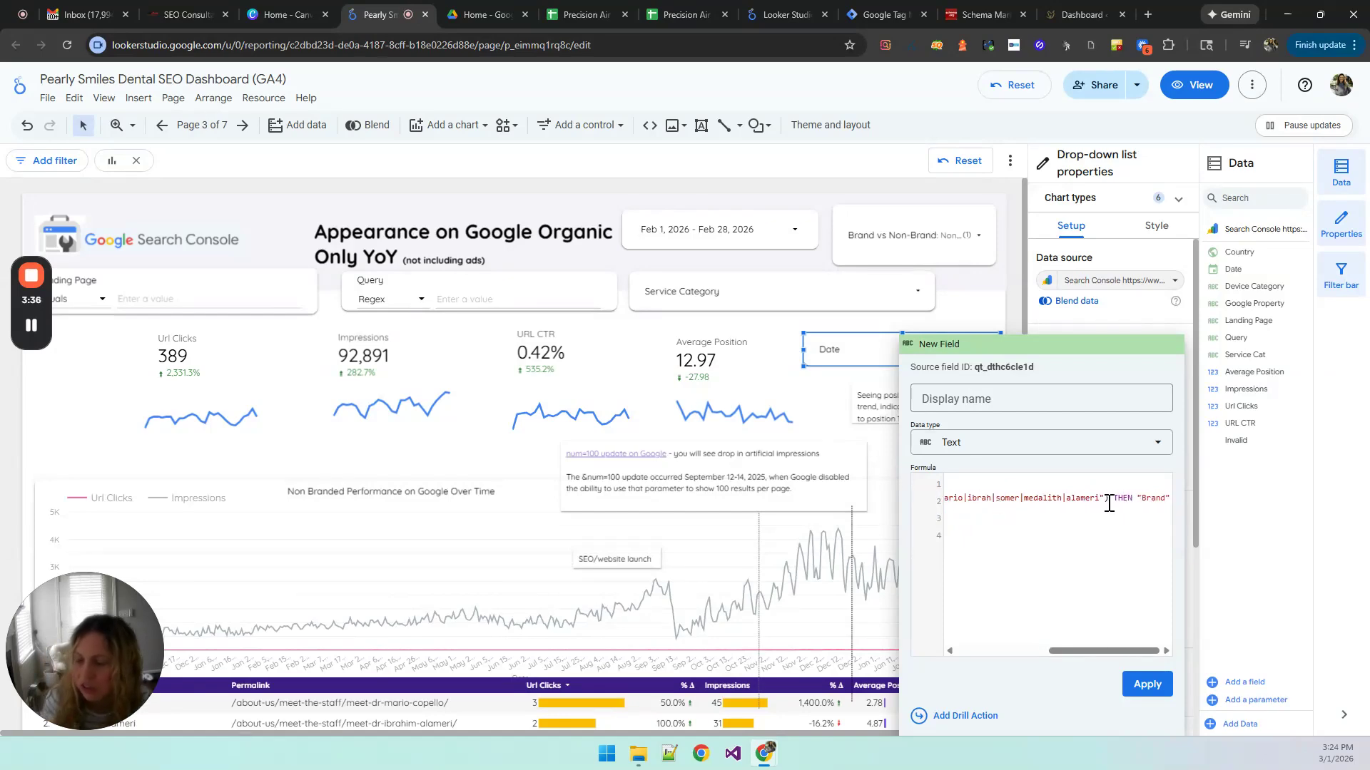
pyautogui.hscroll(1, 1026, 504)
pyautogui.hscroll(-2, 1013, 499)
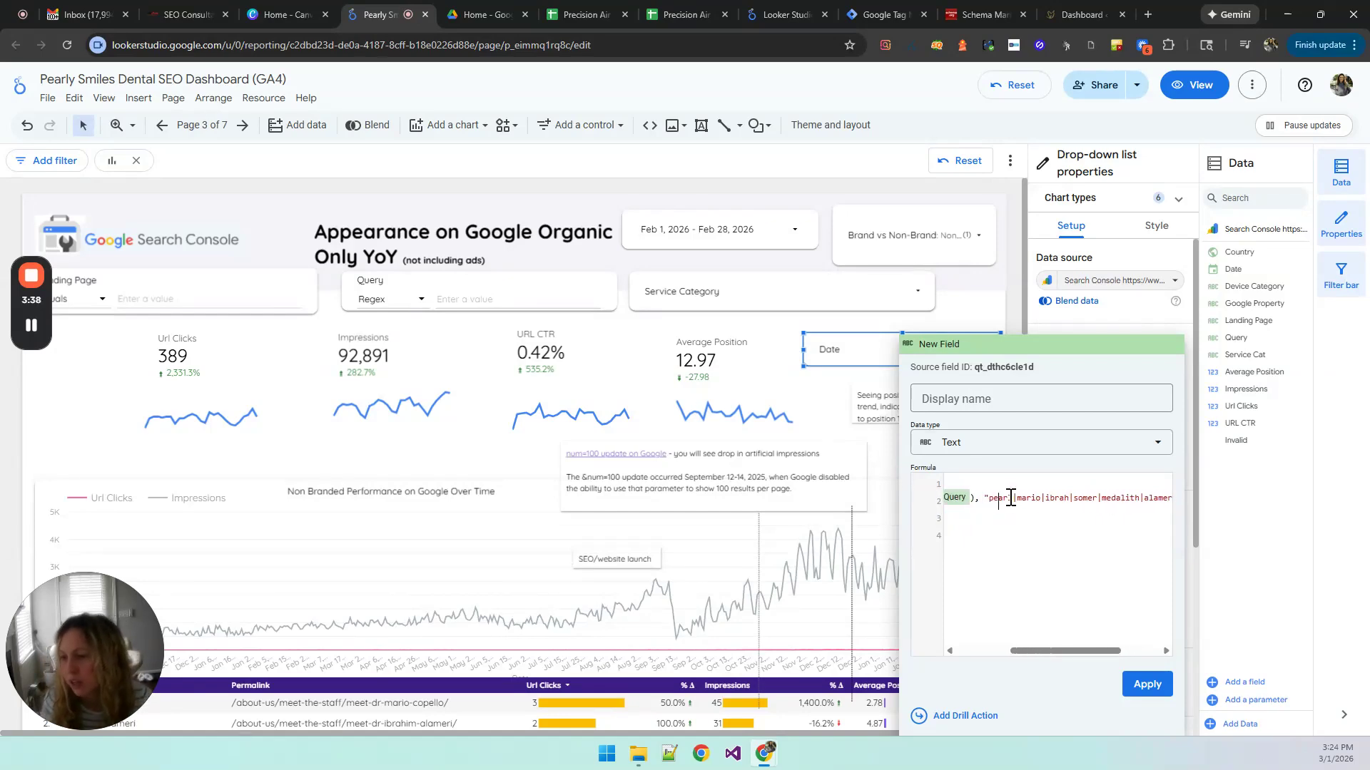
pyautogui.doubleClick(1034, 497)
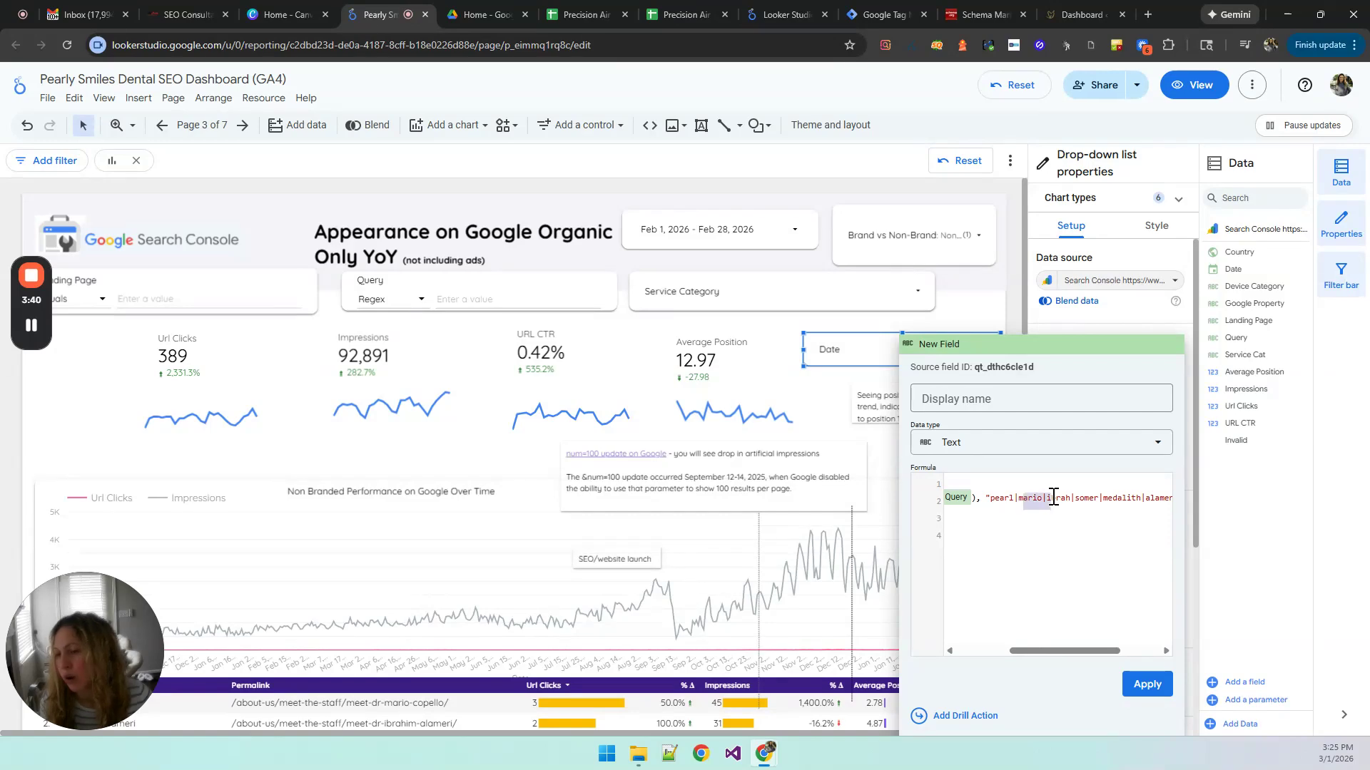
pyautogui.hscroll(1, 1125, 499)
pyautogui.hscroll(-2, 1084, 504)
pyautogui.hscroll(2, 1042, 505)
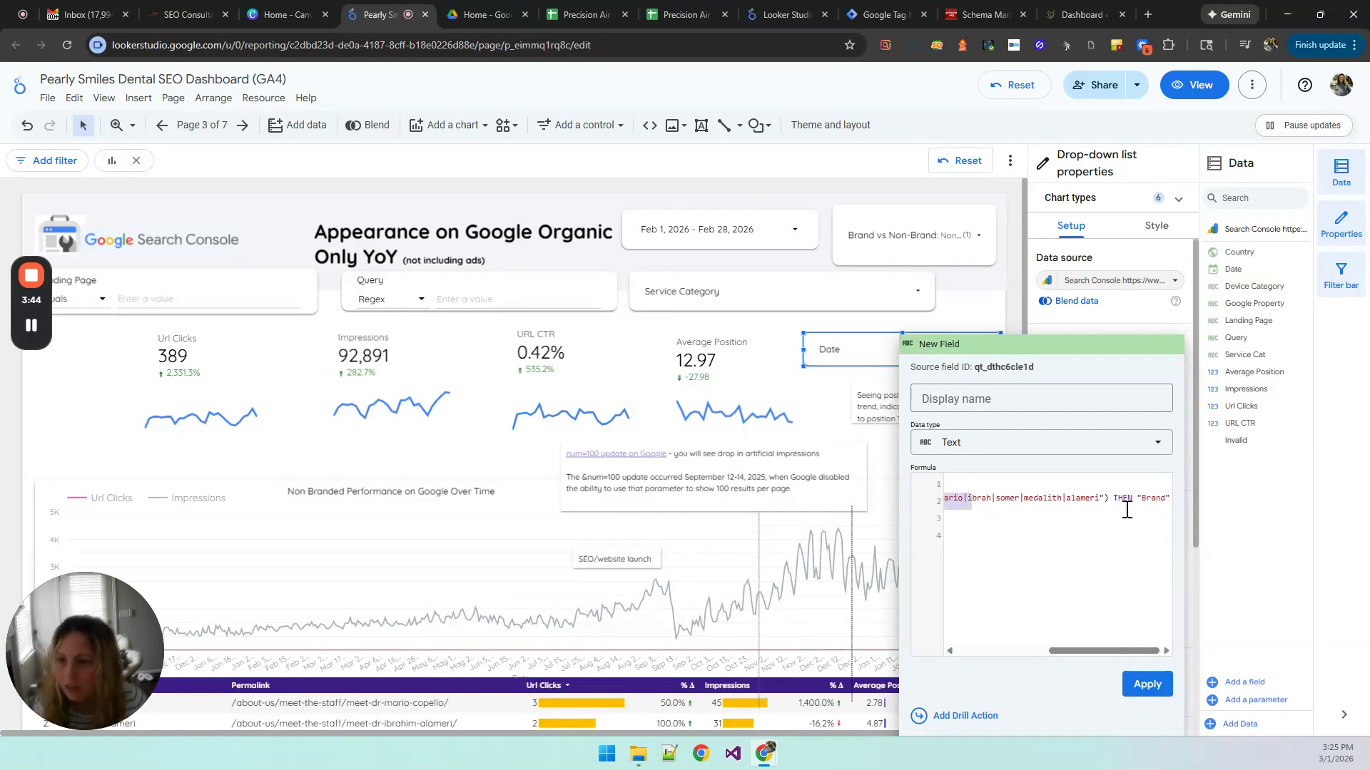
pyautogui.click(1157, 498)
pyautogui.hscroll(-3, 1007, 531)
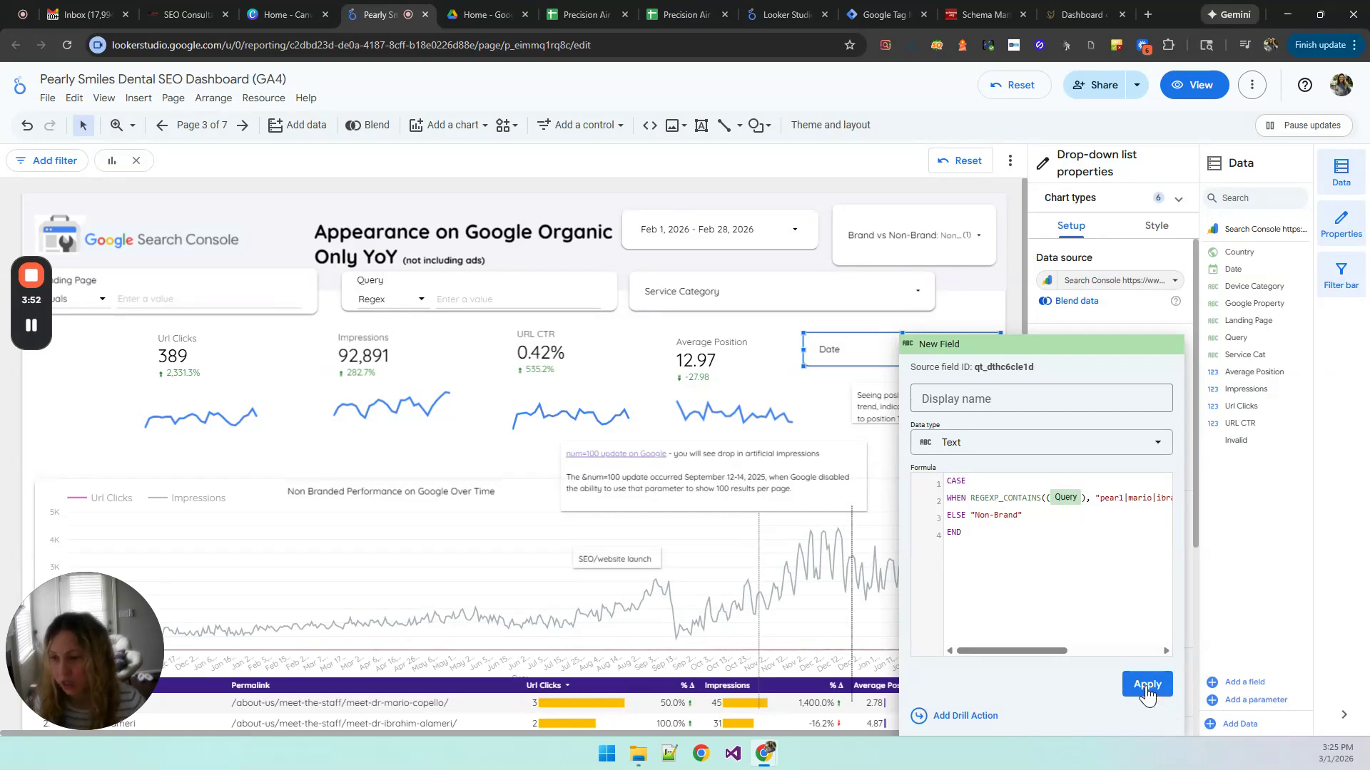
# Step: Name the calculated field Brand vs Non-Brand, apply it to the new drop-down, and shift the control slightly closer to the Service Category filter
pyautogui.click(948, 398)
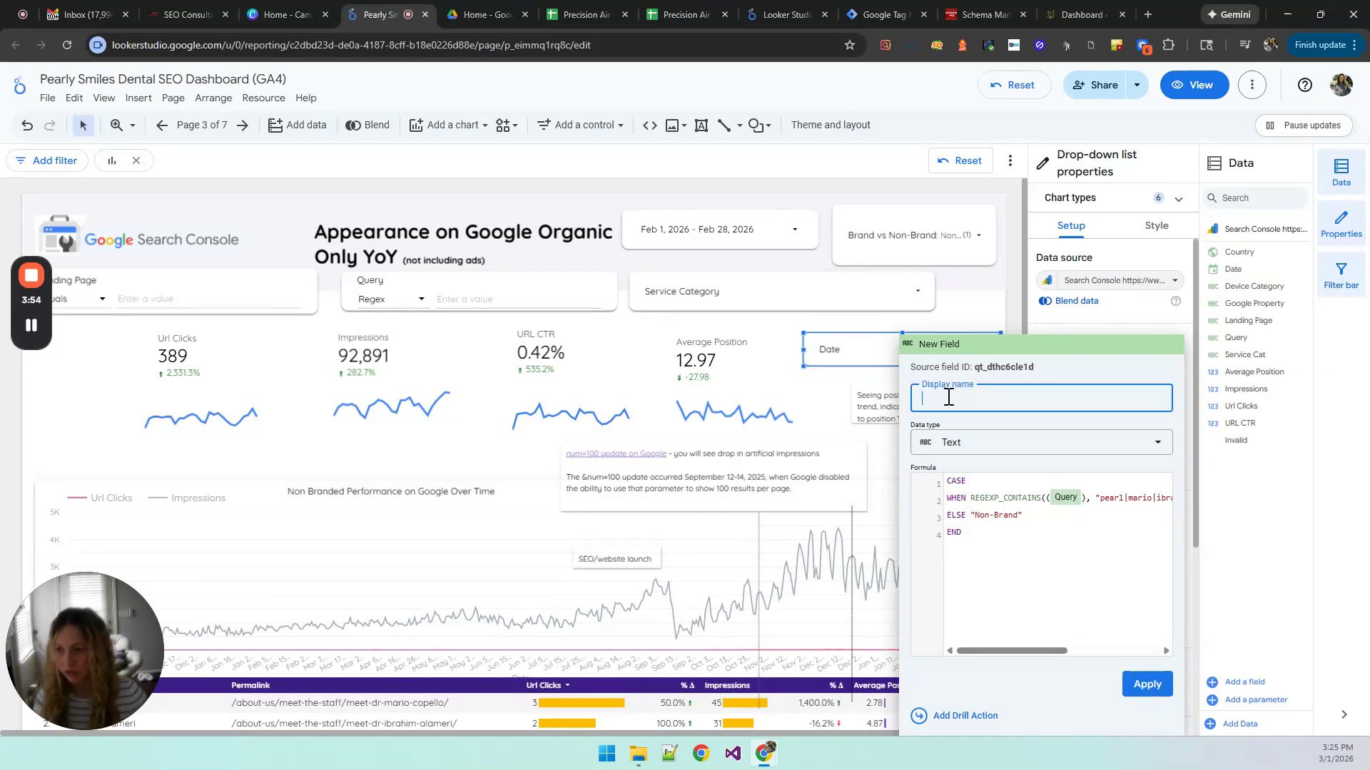
pyautogui.write('Brand vs ')
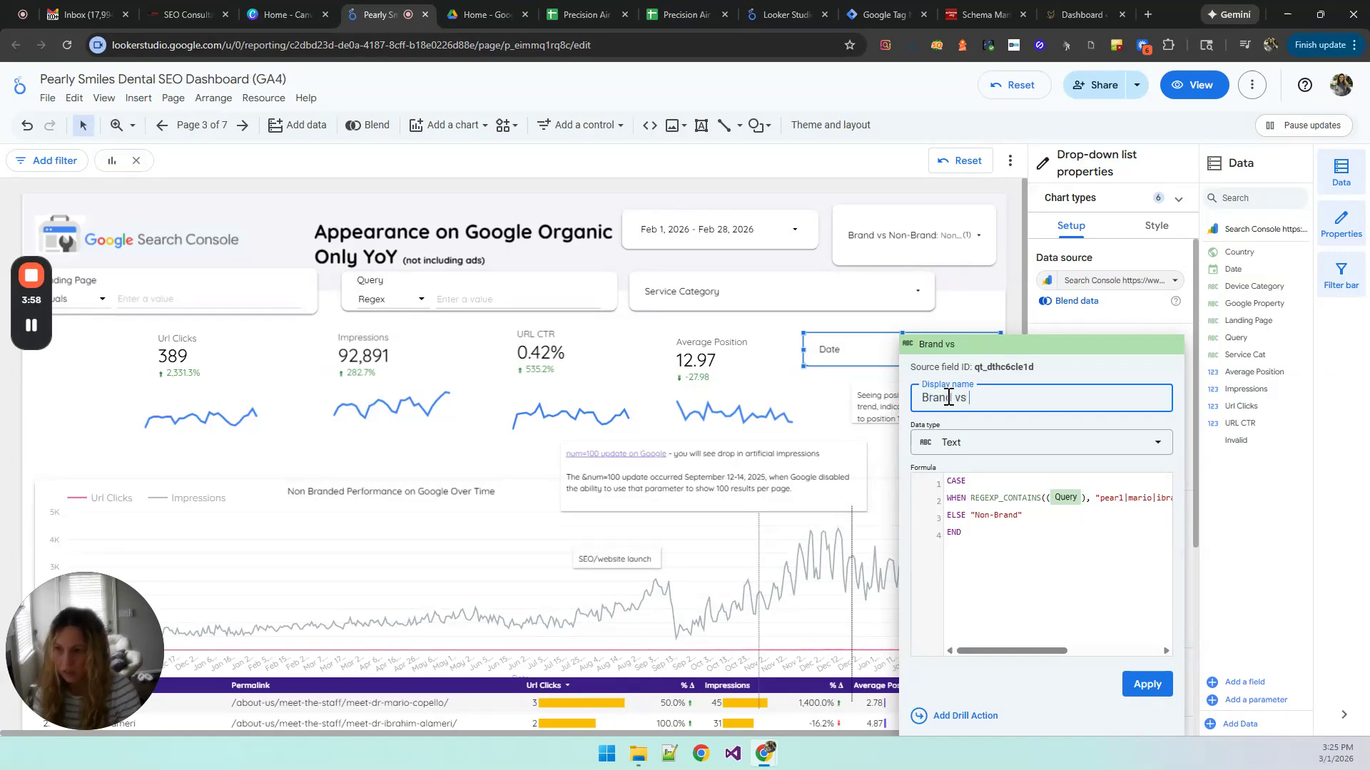
pyautogui.write('Non-Brand')
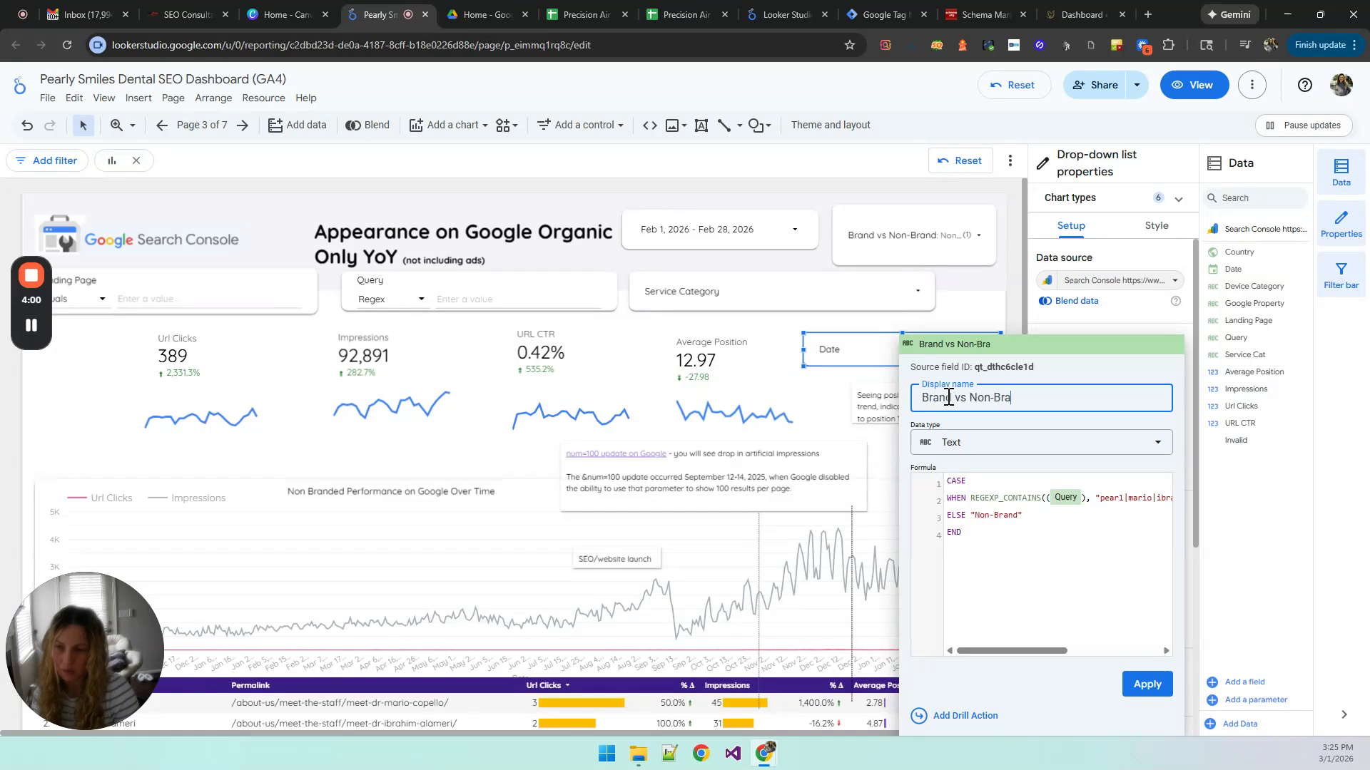
pyautogui.click(1139, 685)
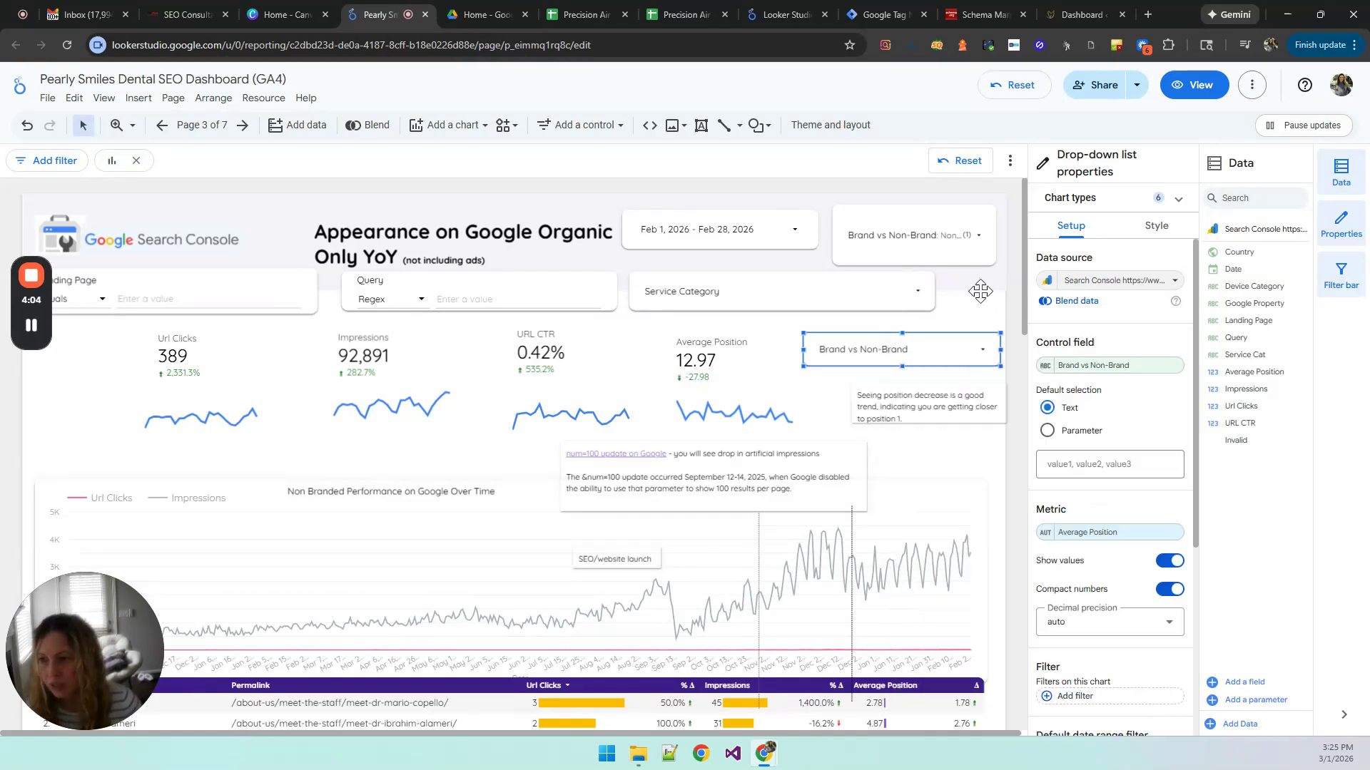
pyautogui.click(977, 329)
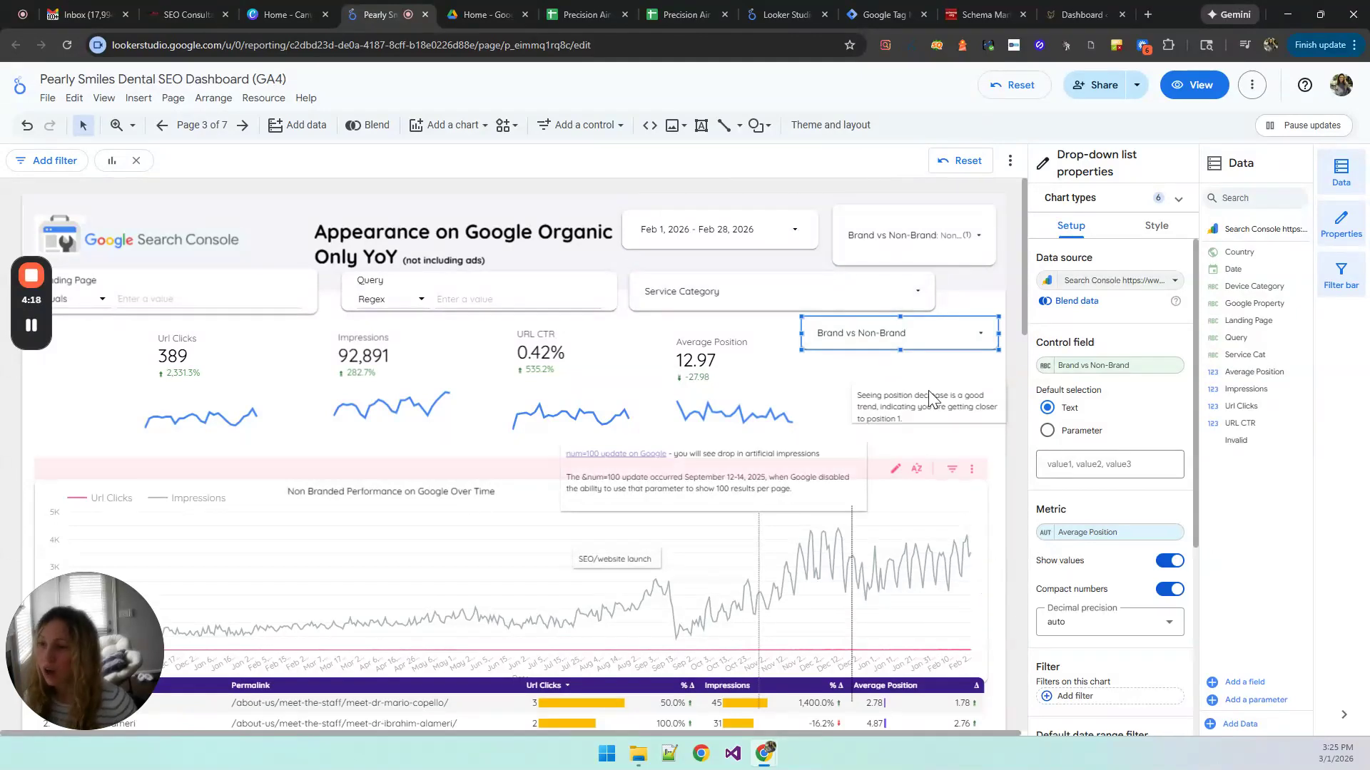
# Step: Examine the full list of options in the Service Category filter
pyautogui.click(856, 298)
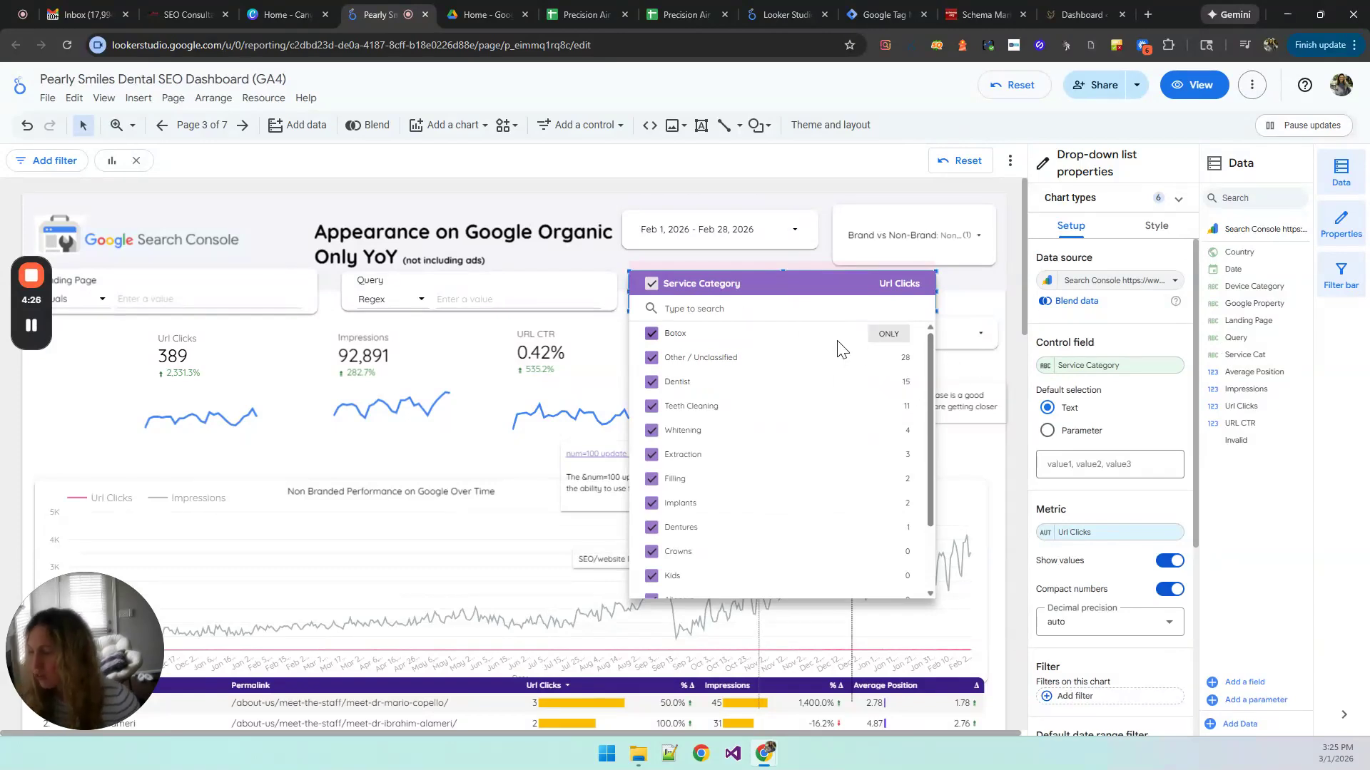
pyautogui.scroll(-2, 826, 471)
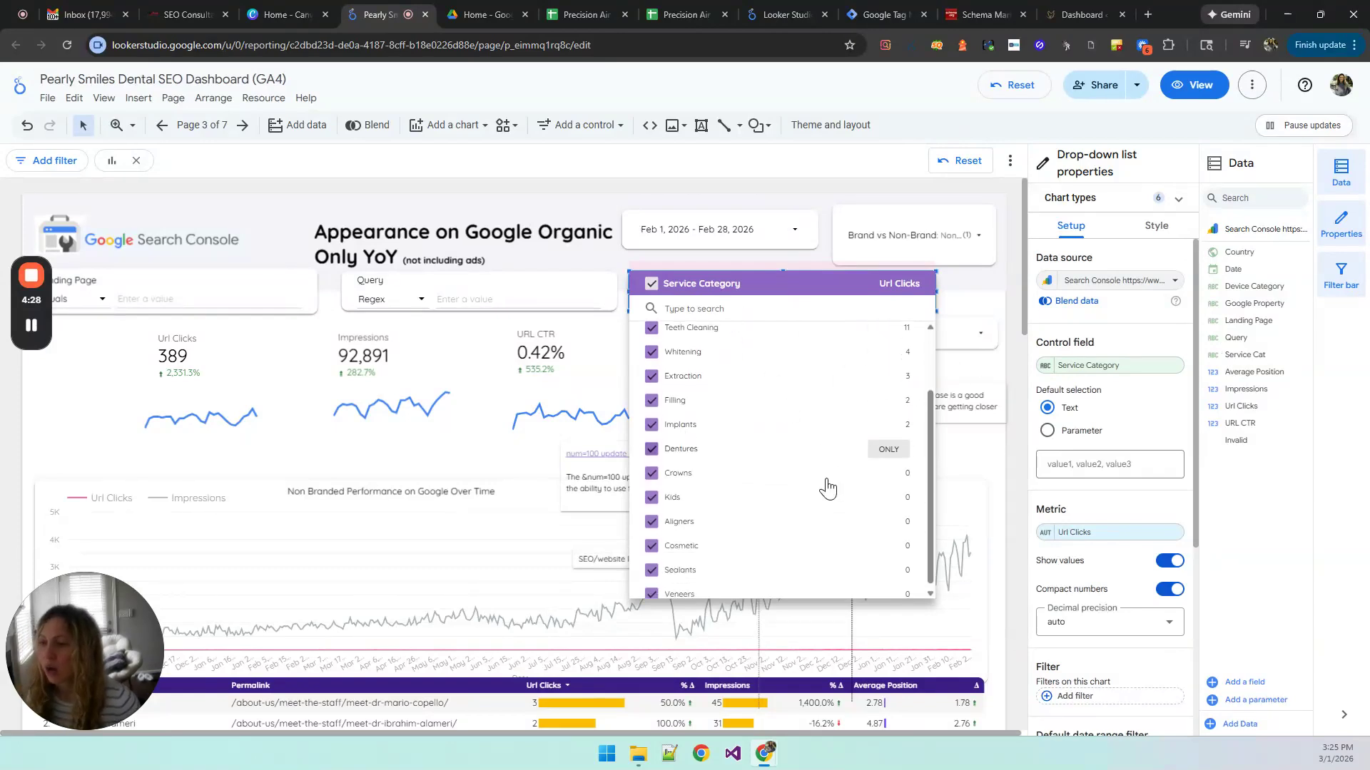
pyautogui.scroll(2, 749, 428)
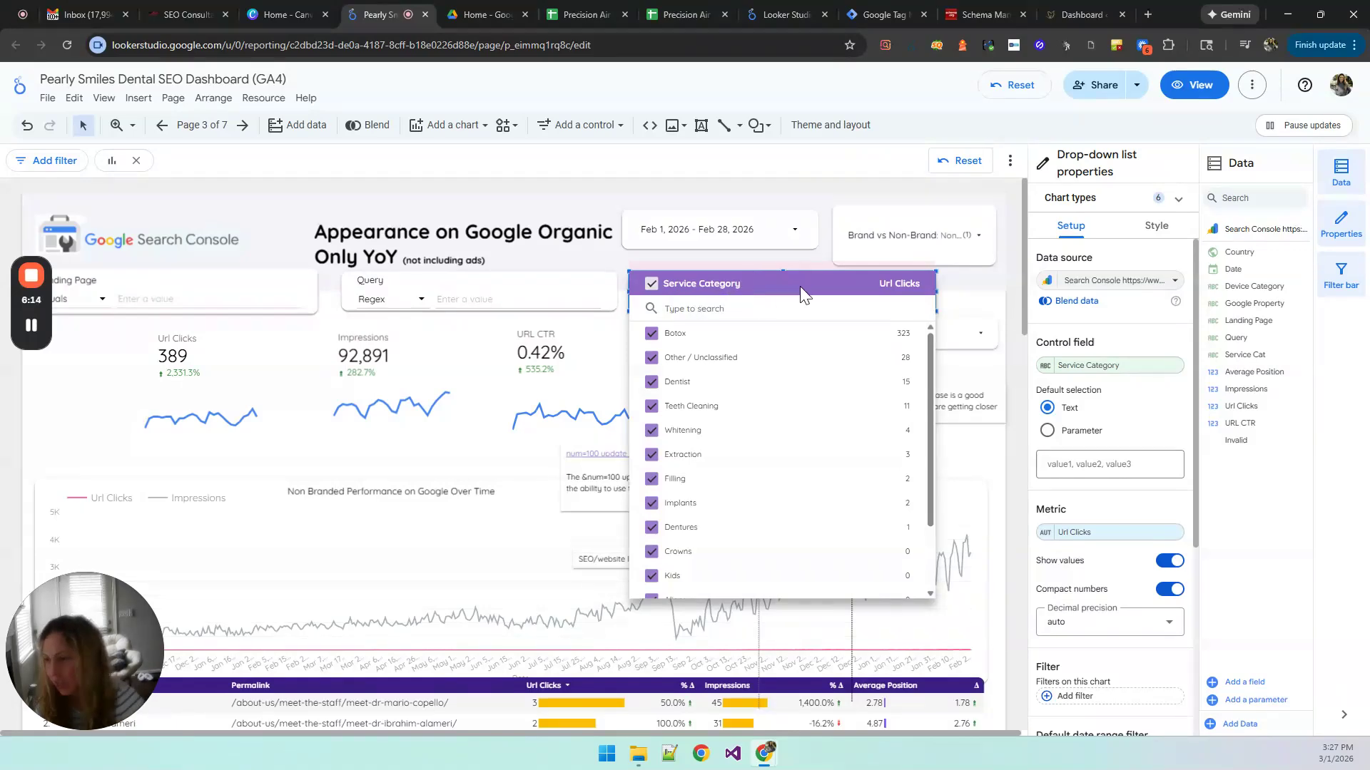
# Step: Open the Service Category field's formula and examine the pipe-separated implant terms in its first REGEXP_CONTAINS condition
pyautogui.click(1044, 365)
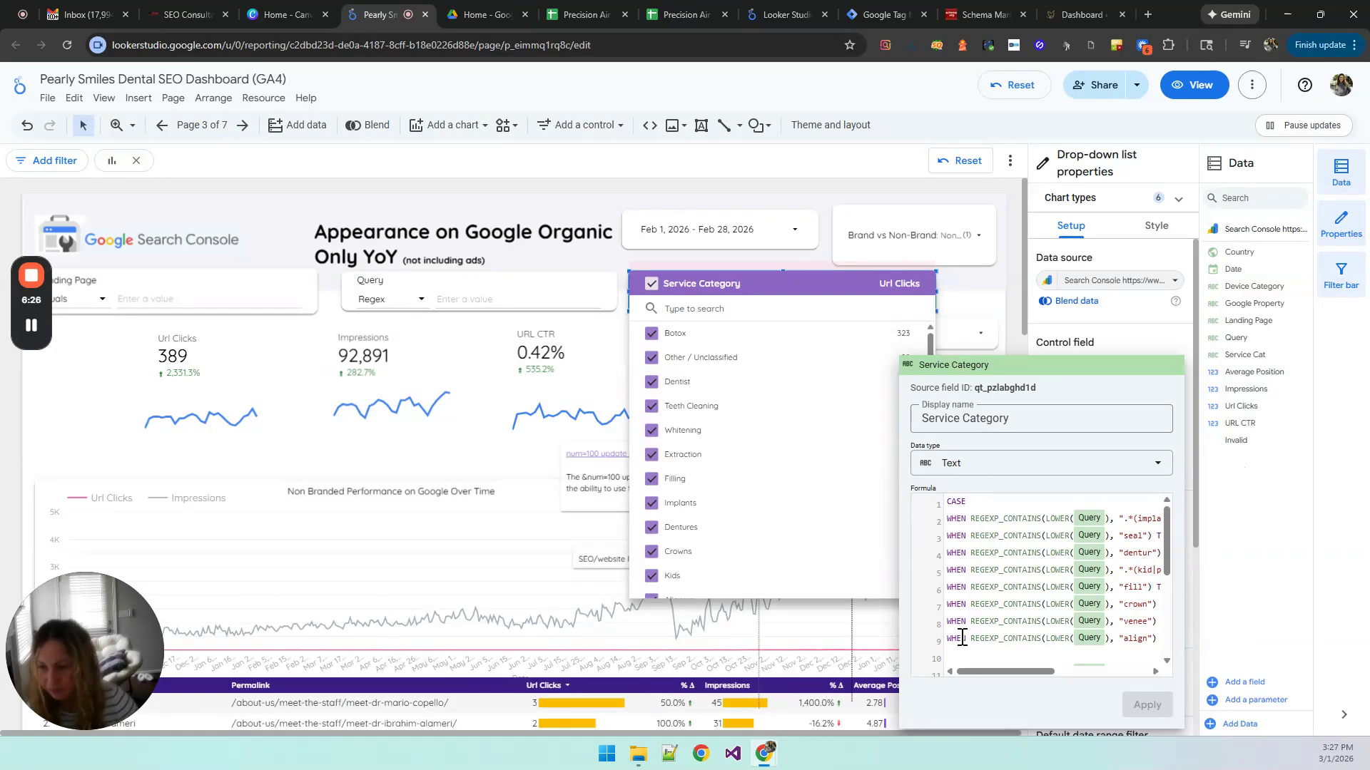
pyautogui.click(965, 657)
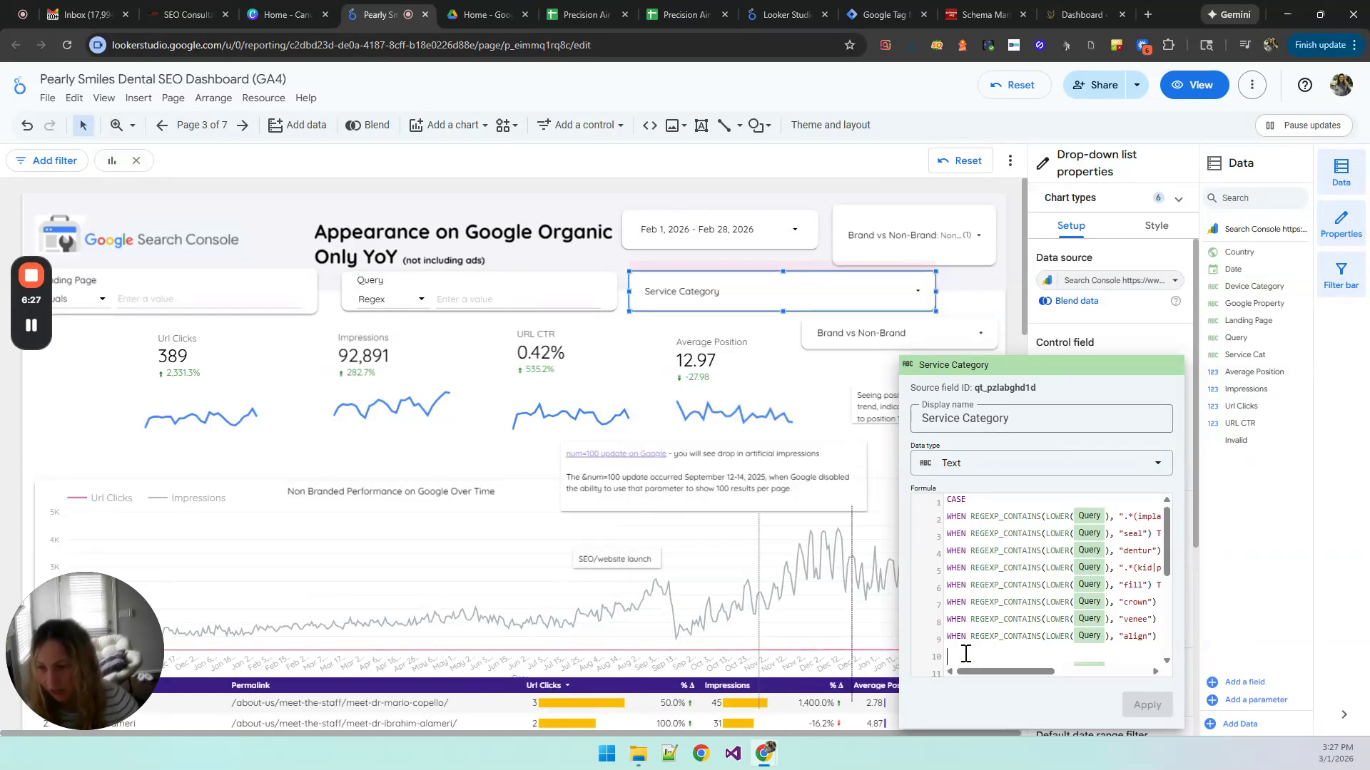
pyautogui.click(1064, 516)
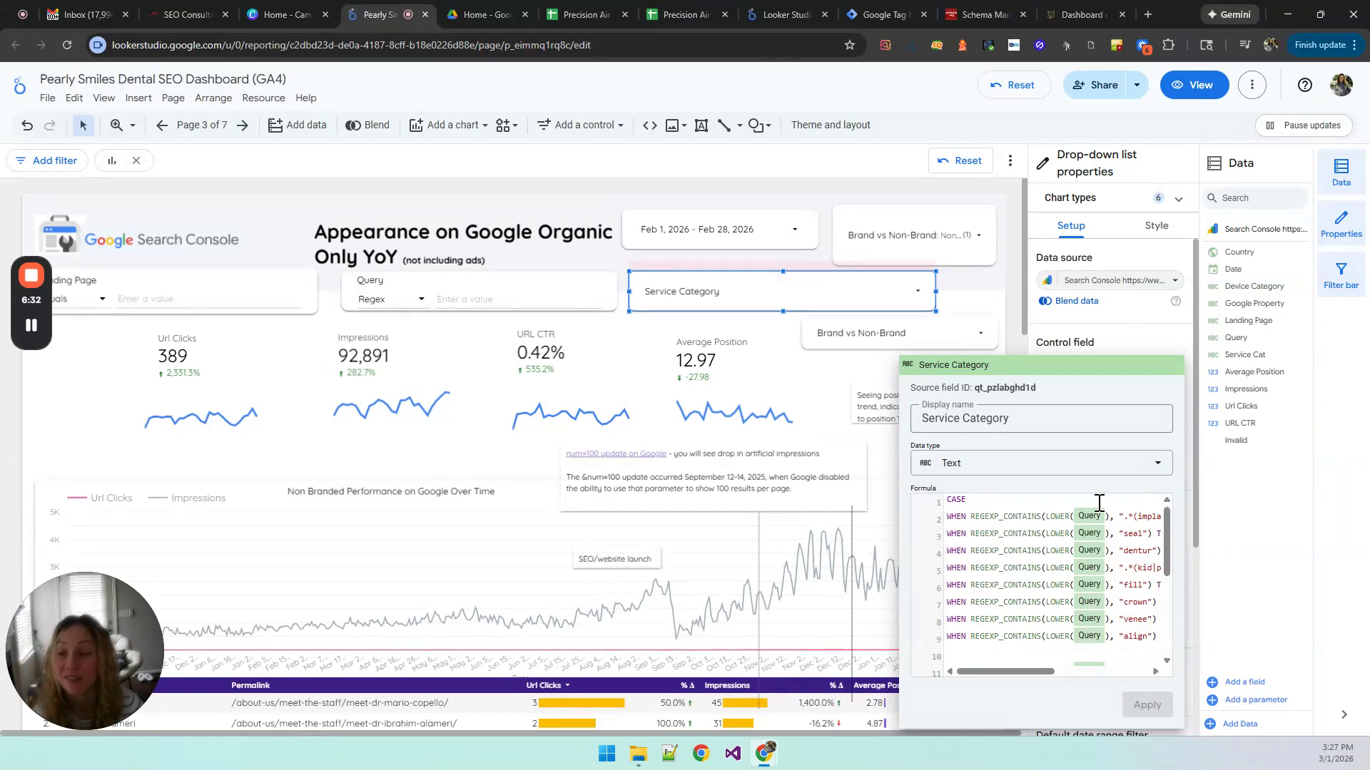
pyautogui.moveTo(1125, 516); pyautogui.dragTo(1127, 517)
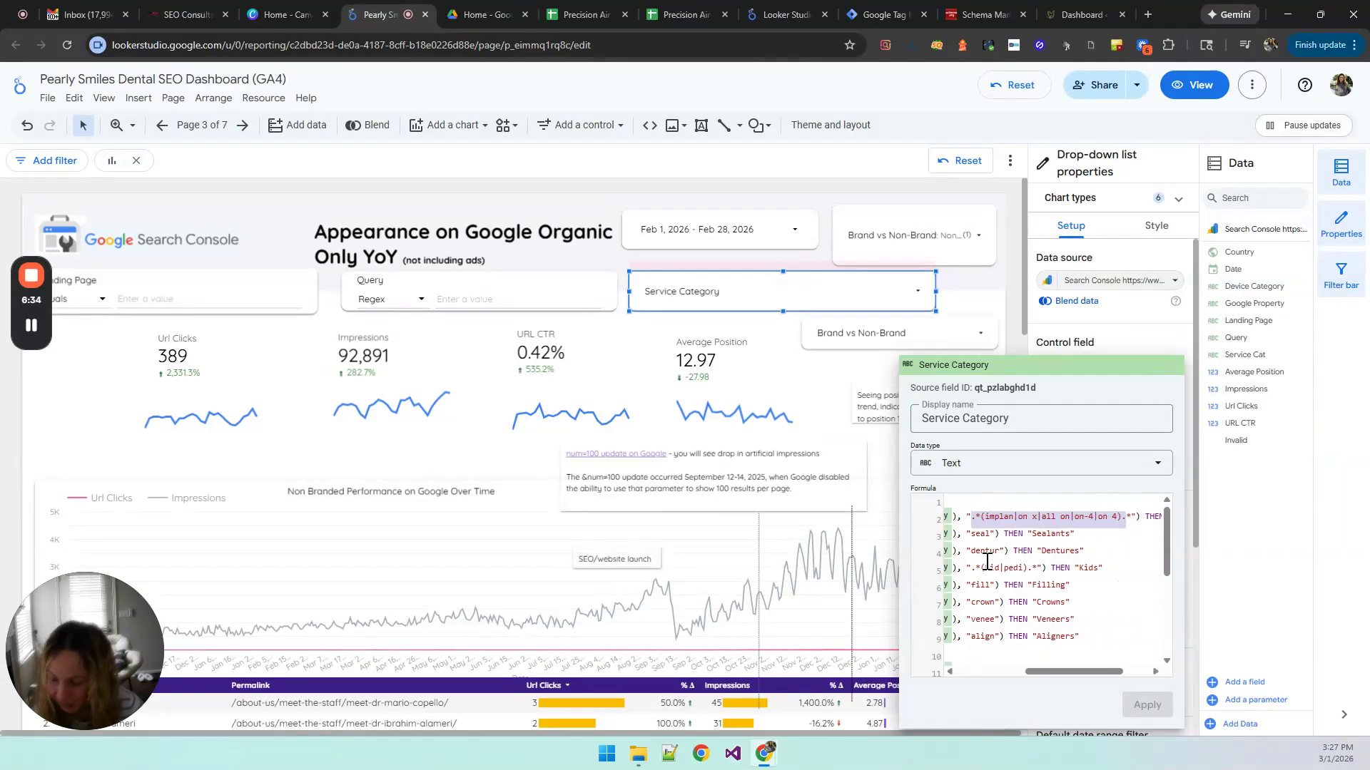
pyautogui.click(1016, 535)
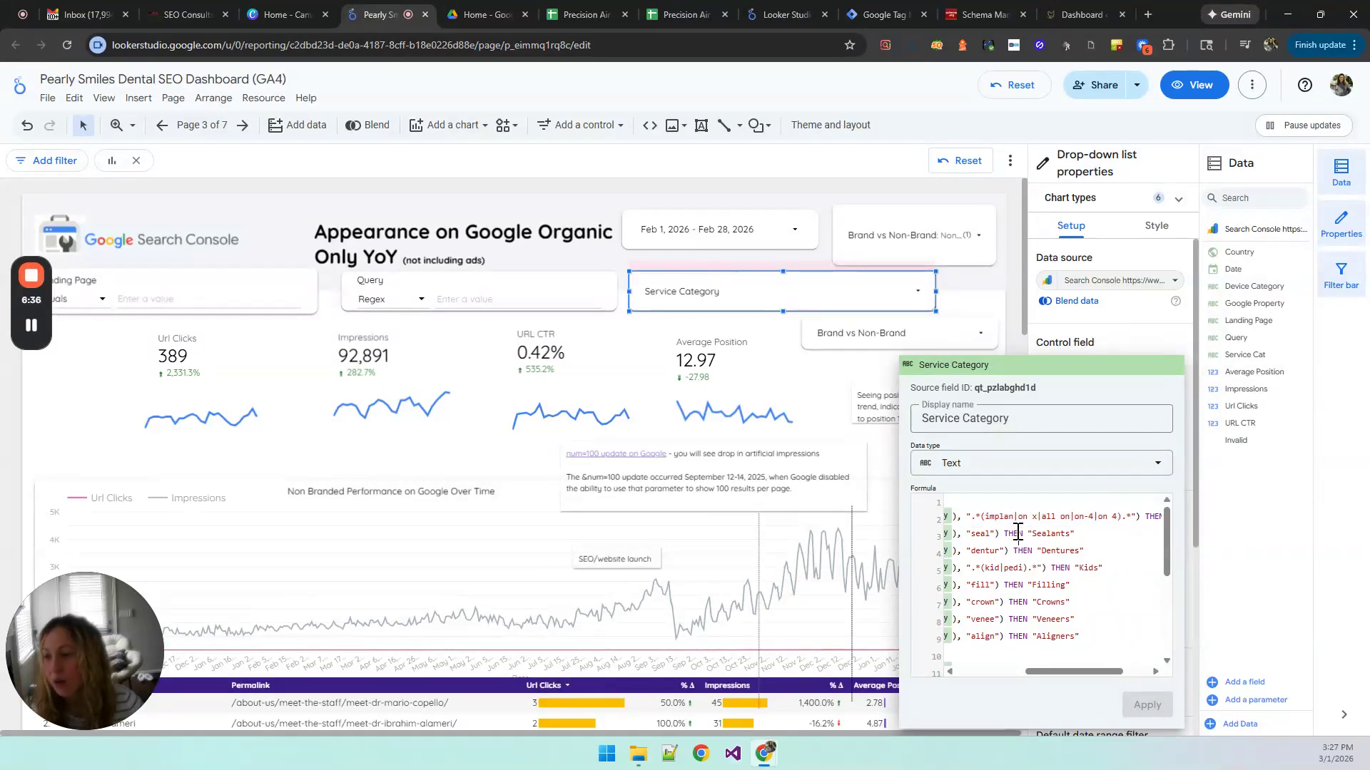
pyautogui.moveTo(998, 520); pyautogui.dragTo(1125, 517)
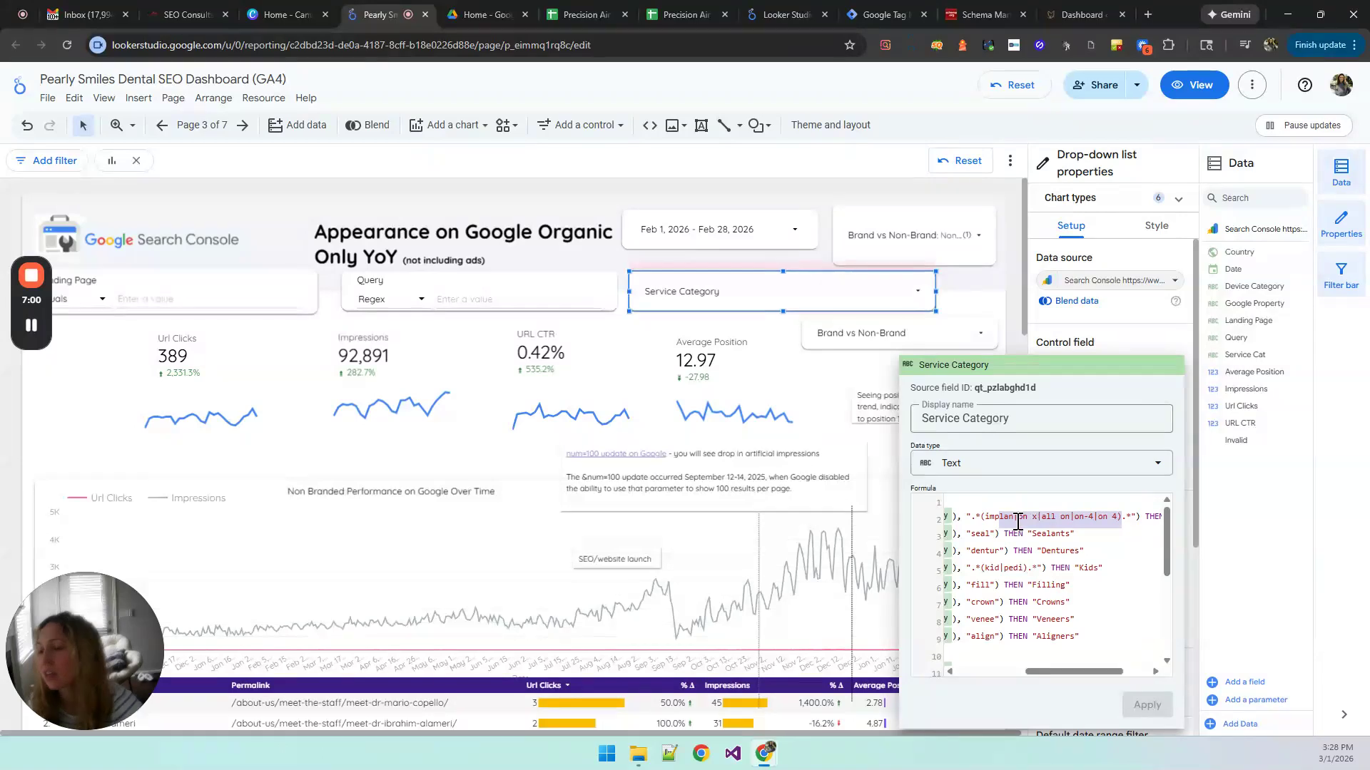
pyautogui.hscroll(-3, 1010, 523)
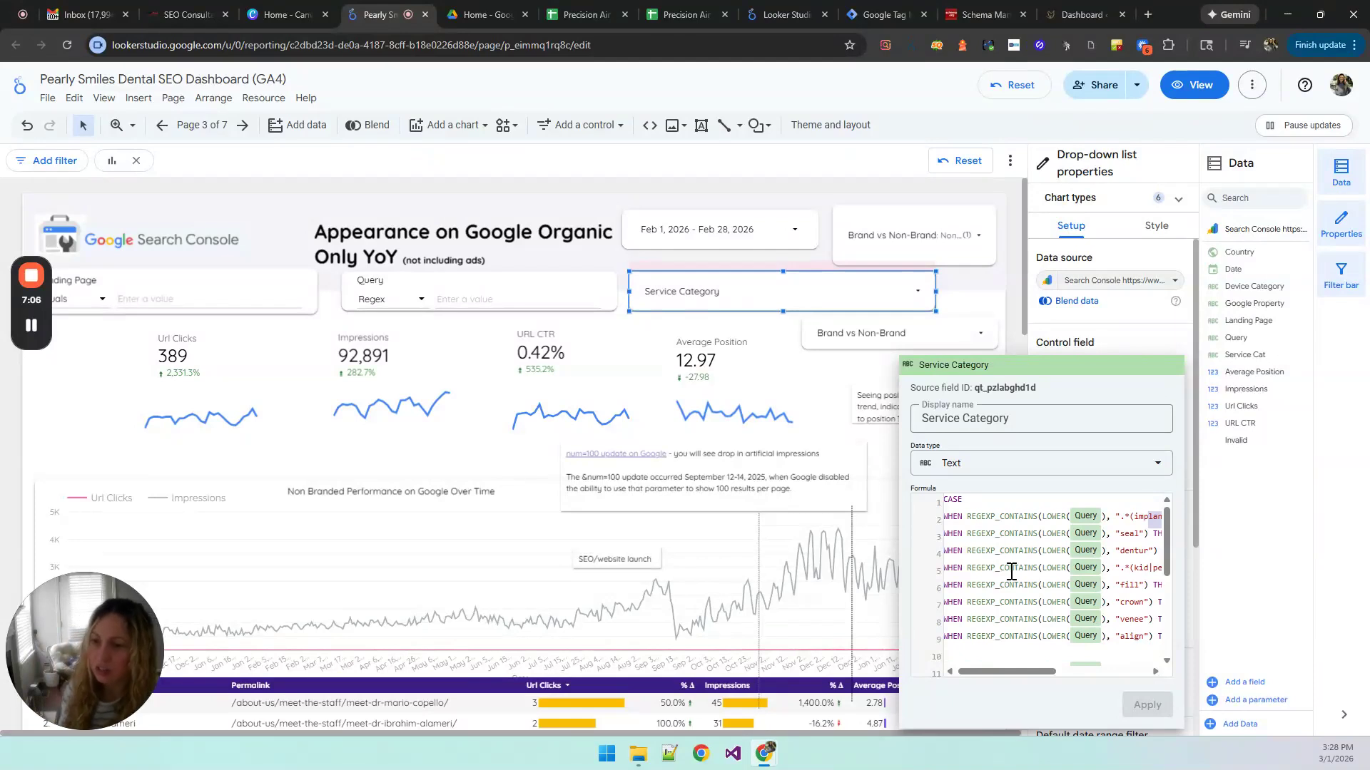
# Step: Examine the remaining WHEN conditions of the Service Category formula through its ELSE "Other / Unclassified" line, closing the field without changes
pyautogui.click(975, 561)
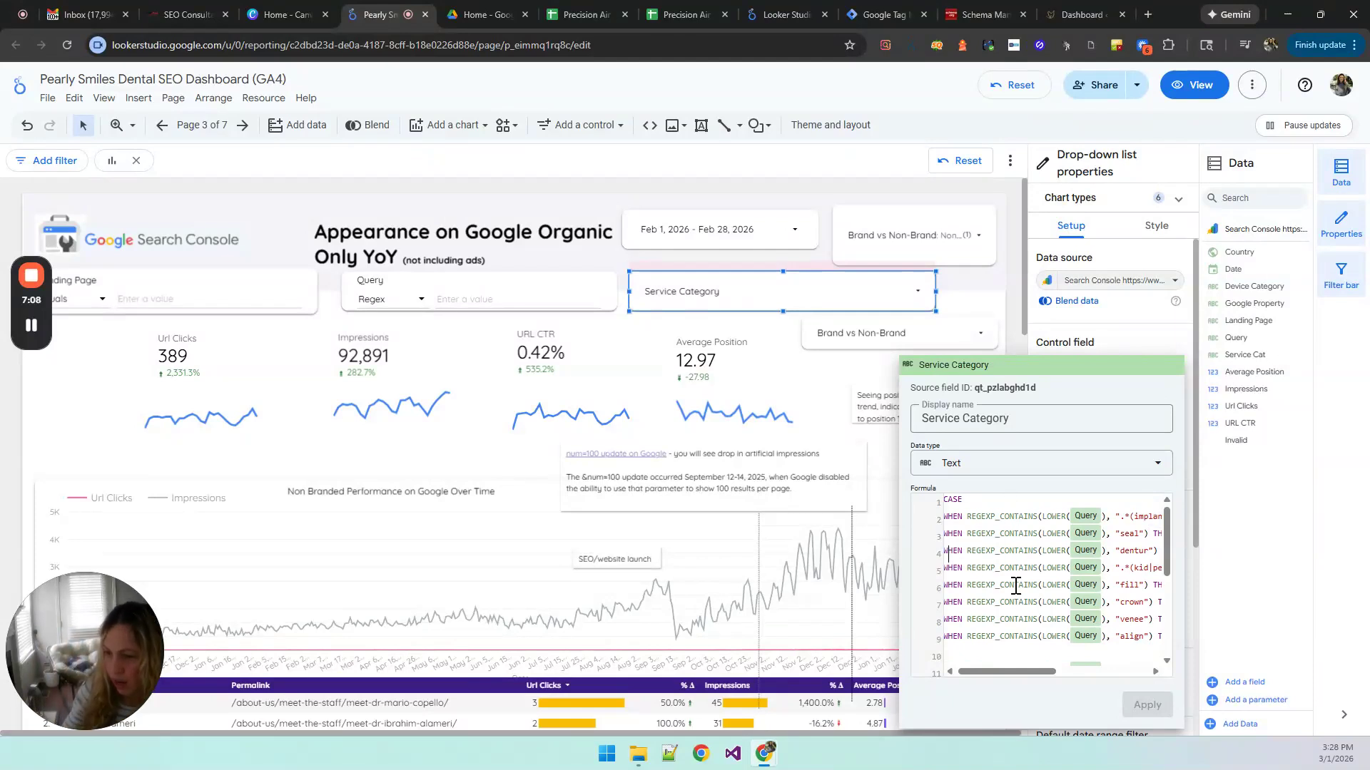
pyautogui.hscroll(-1, 1017, 564)
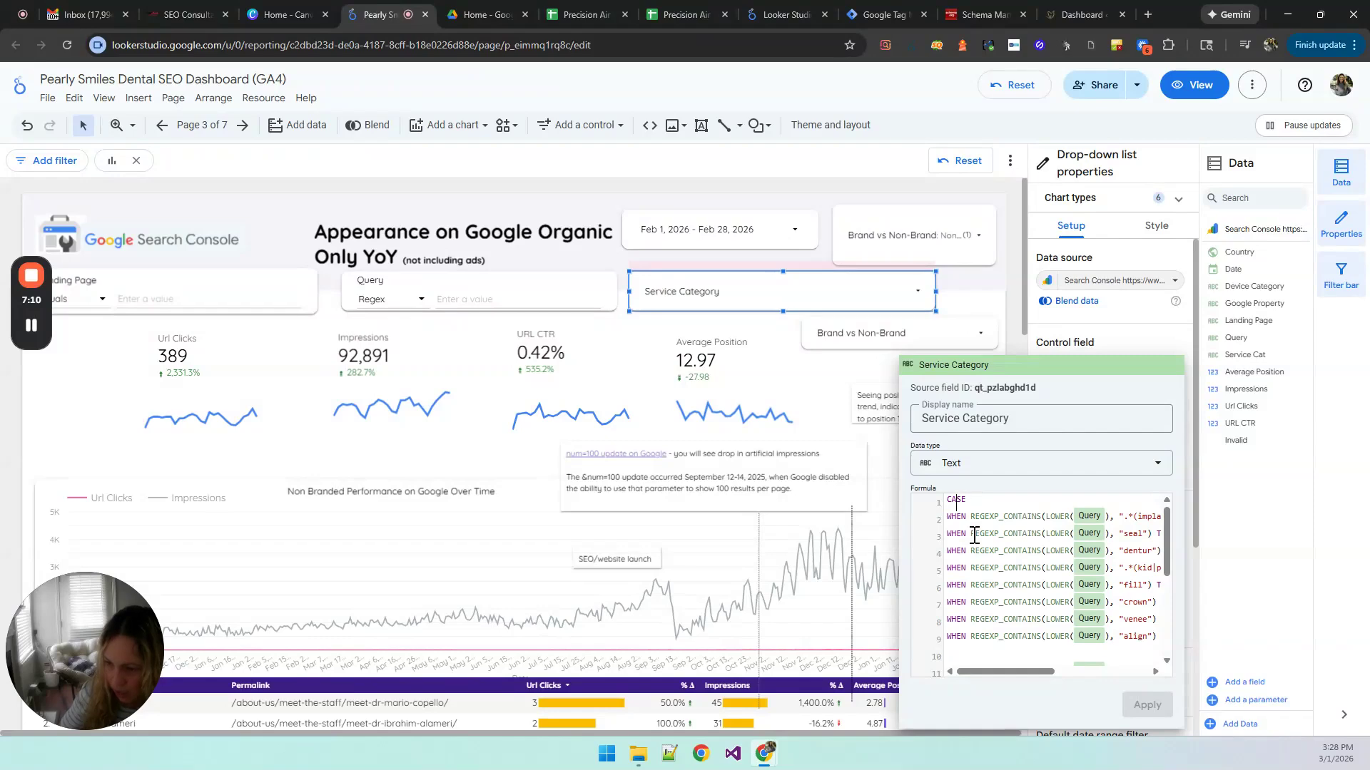
pyautogui.scroll(-1, 974, 531)
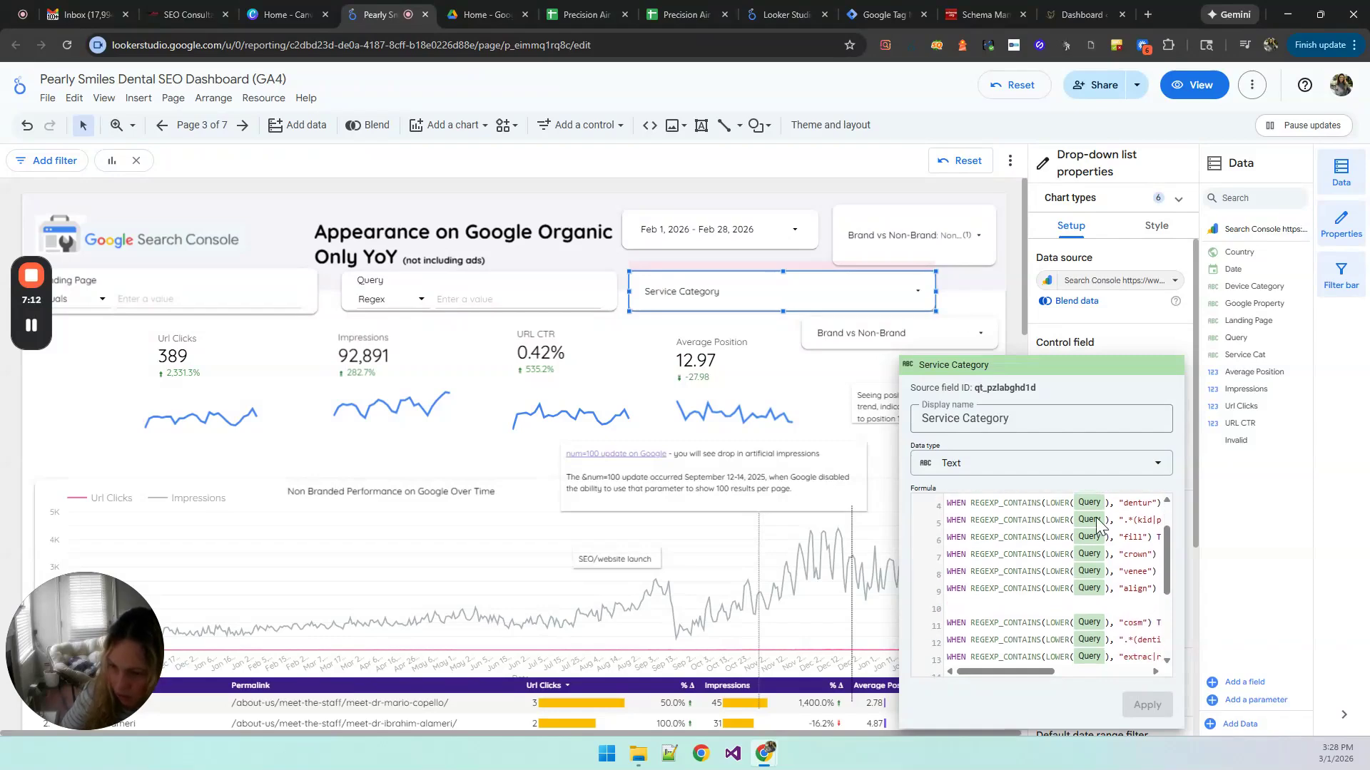
pyautogui.hscroll(2, 1128, 525)
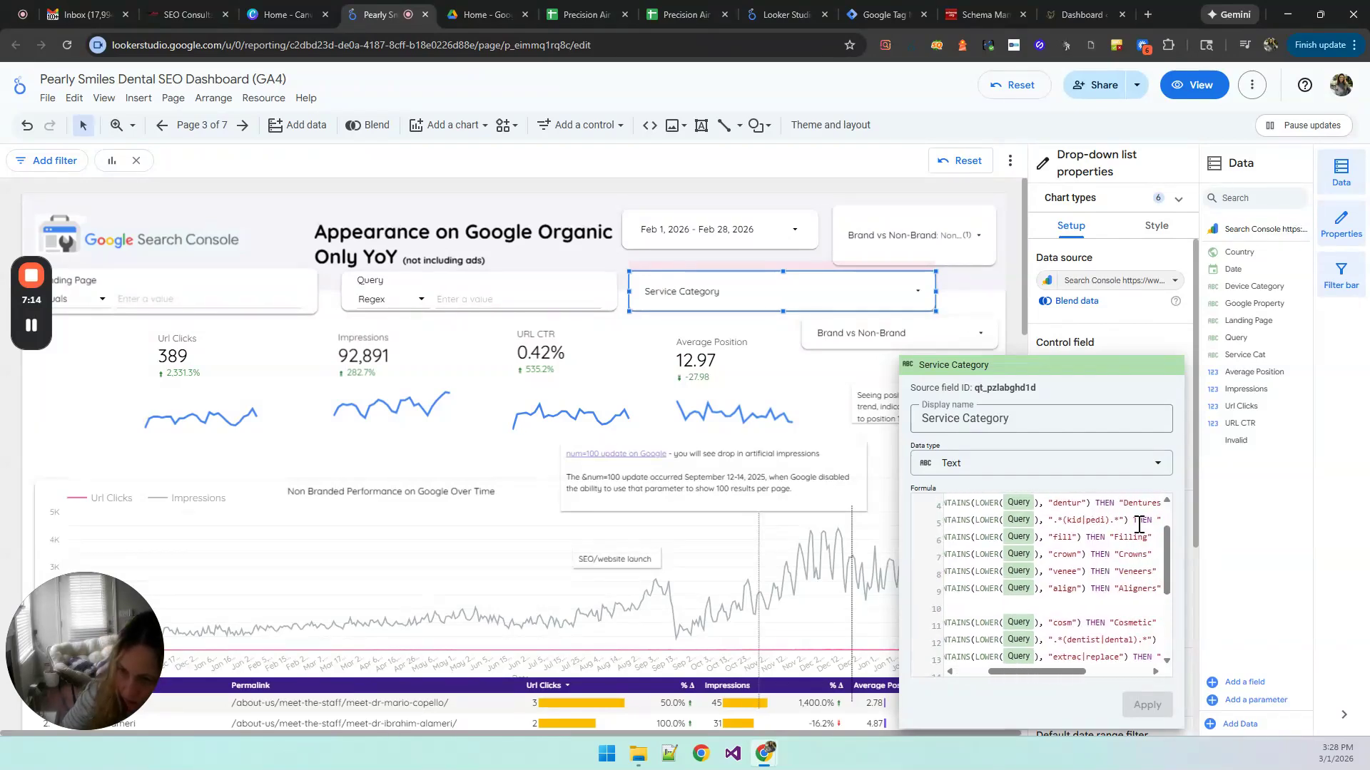
pyautogui.scroll(-3, 1113, 535)
pyautogui.hscroll(2, 1105, 544)
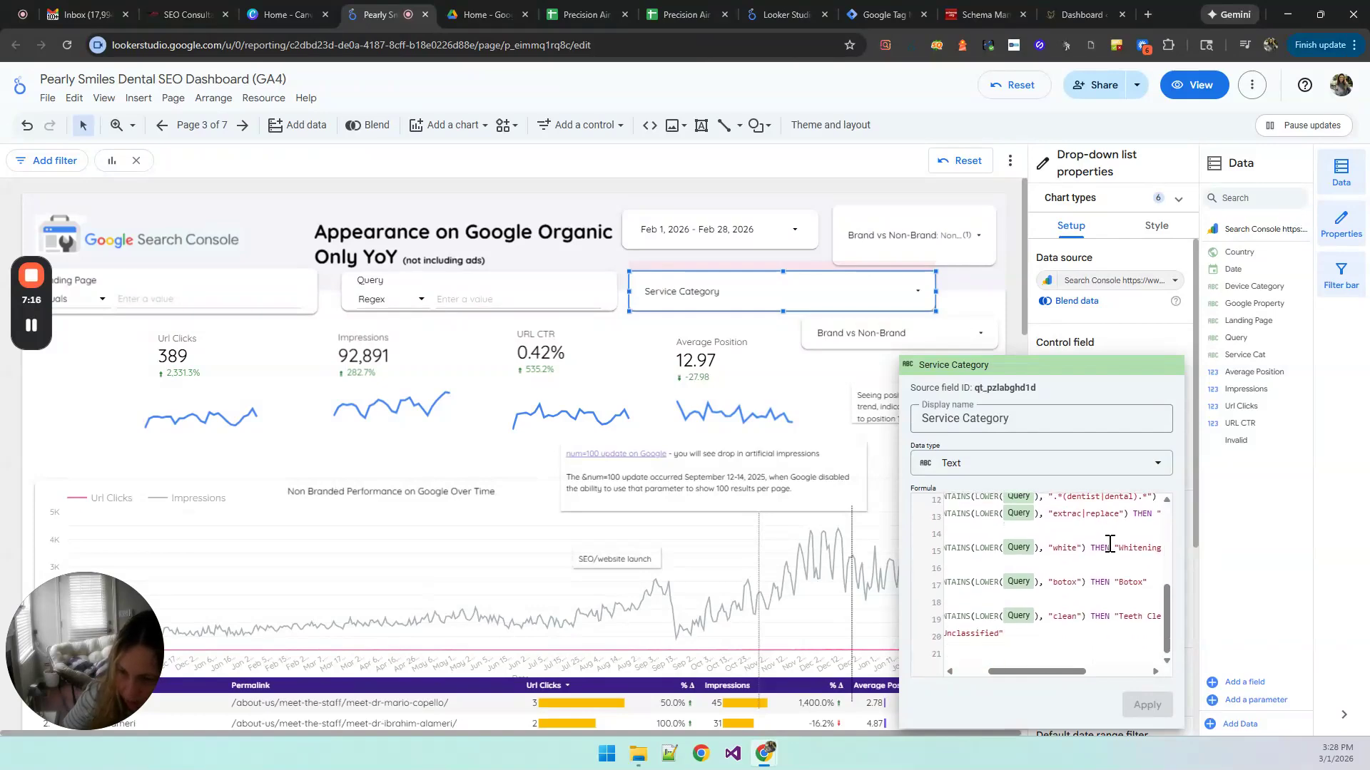
pyautogui.scroll(3, 1105, 570)
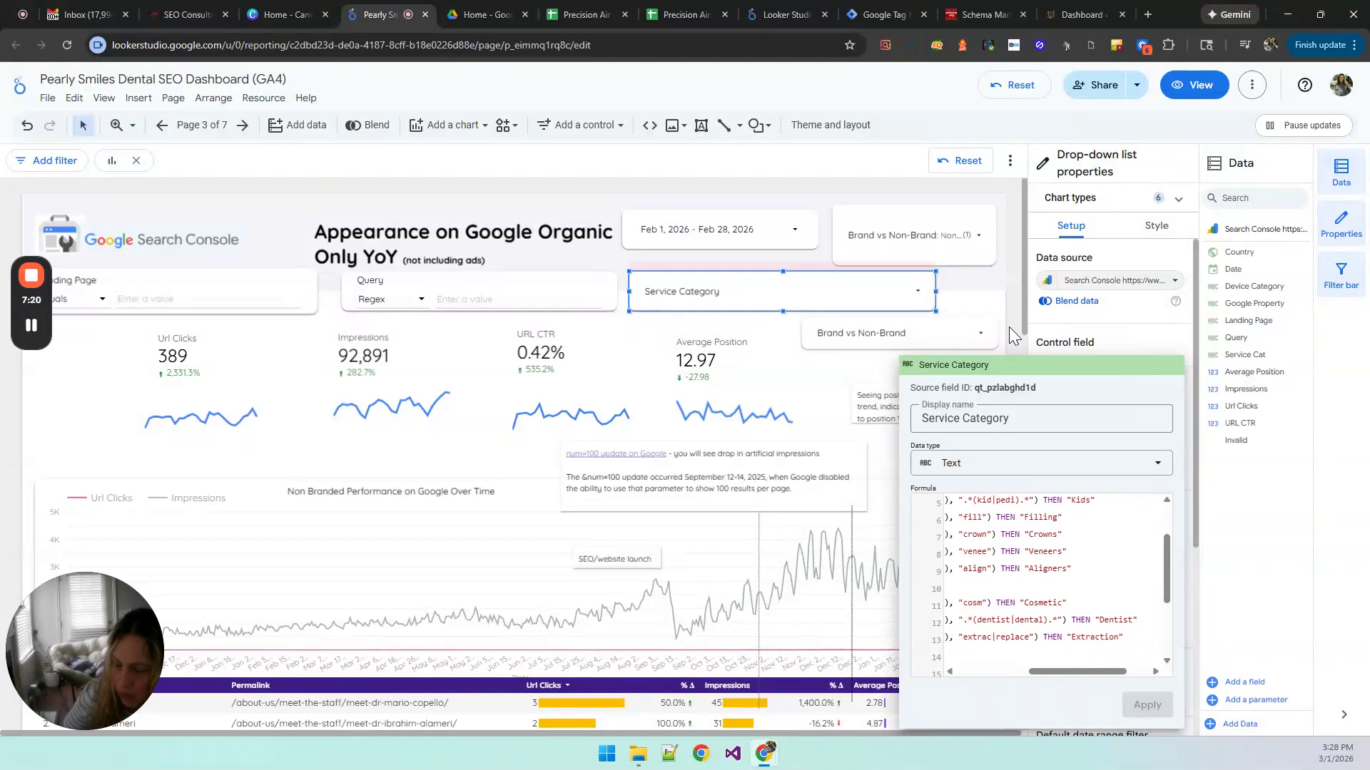
pyautogui.hscroll(-3, 995, 568)
pyautogui.scroll(-3, 984, 592)
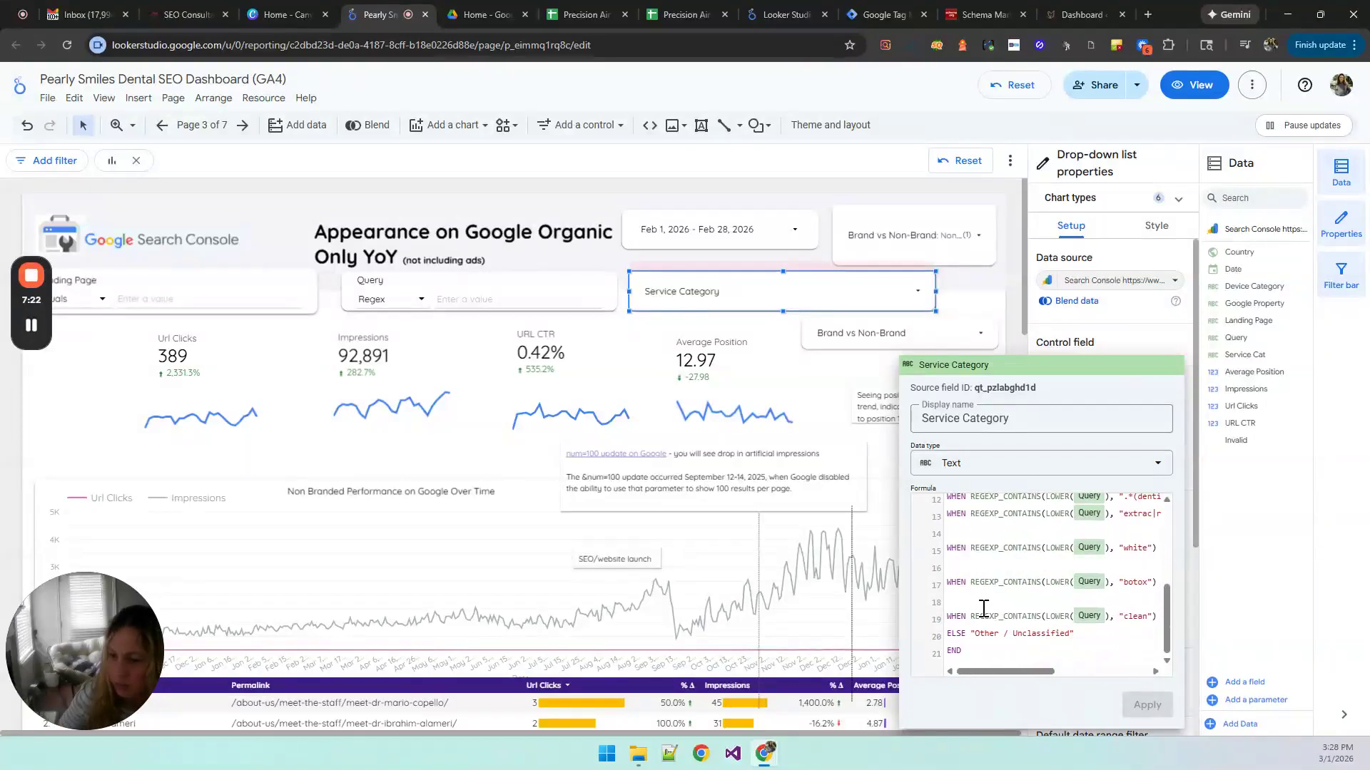
pyautogui.click(1020, 320)
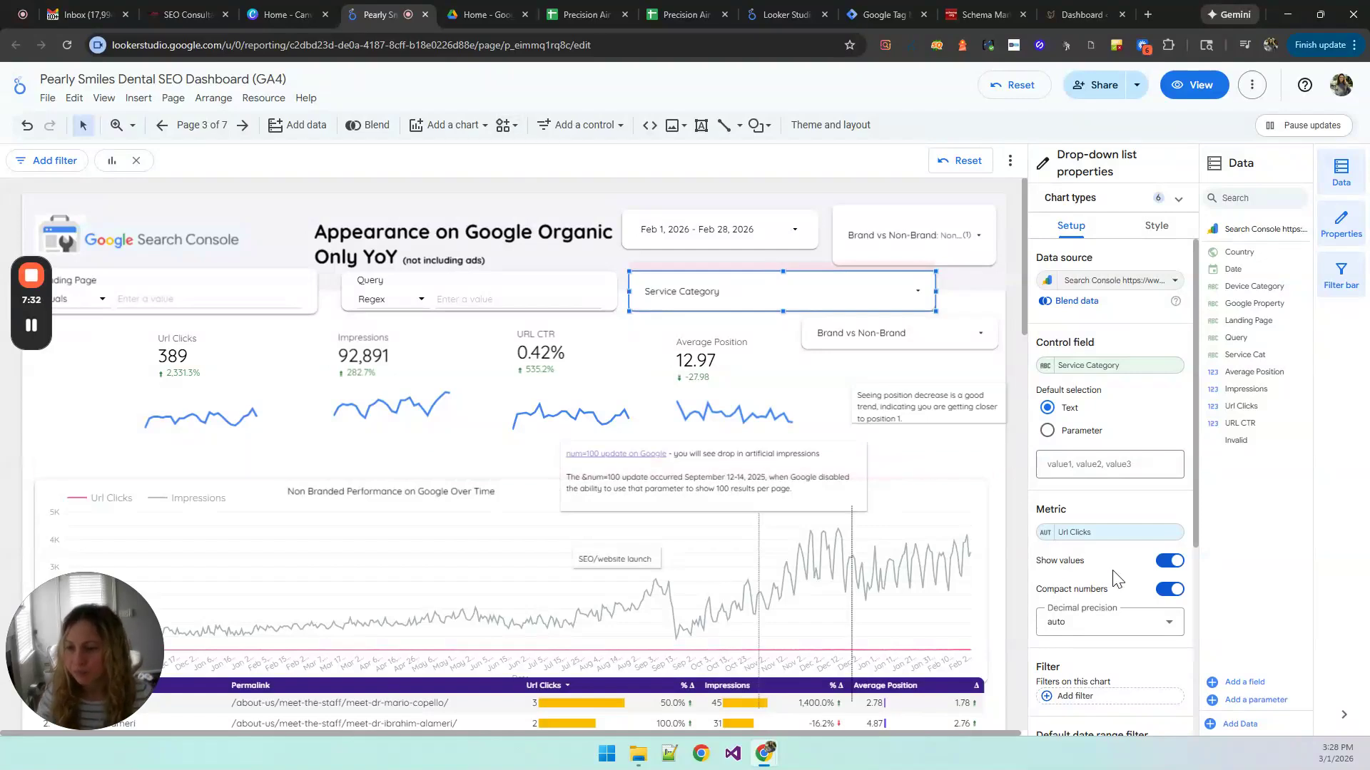
# Step: Rename the Service Cat dimension as Category in the non-branded query table and narrow the table's Query column slightly
pyautogui.scroll(-1, 1116, 579)
pyautogui.scroll(-1, 1114, 577)
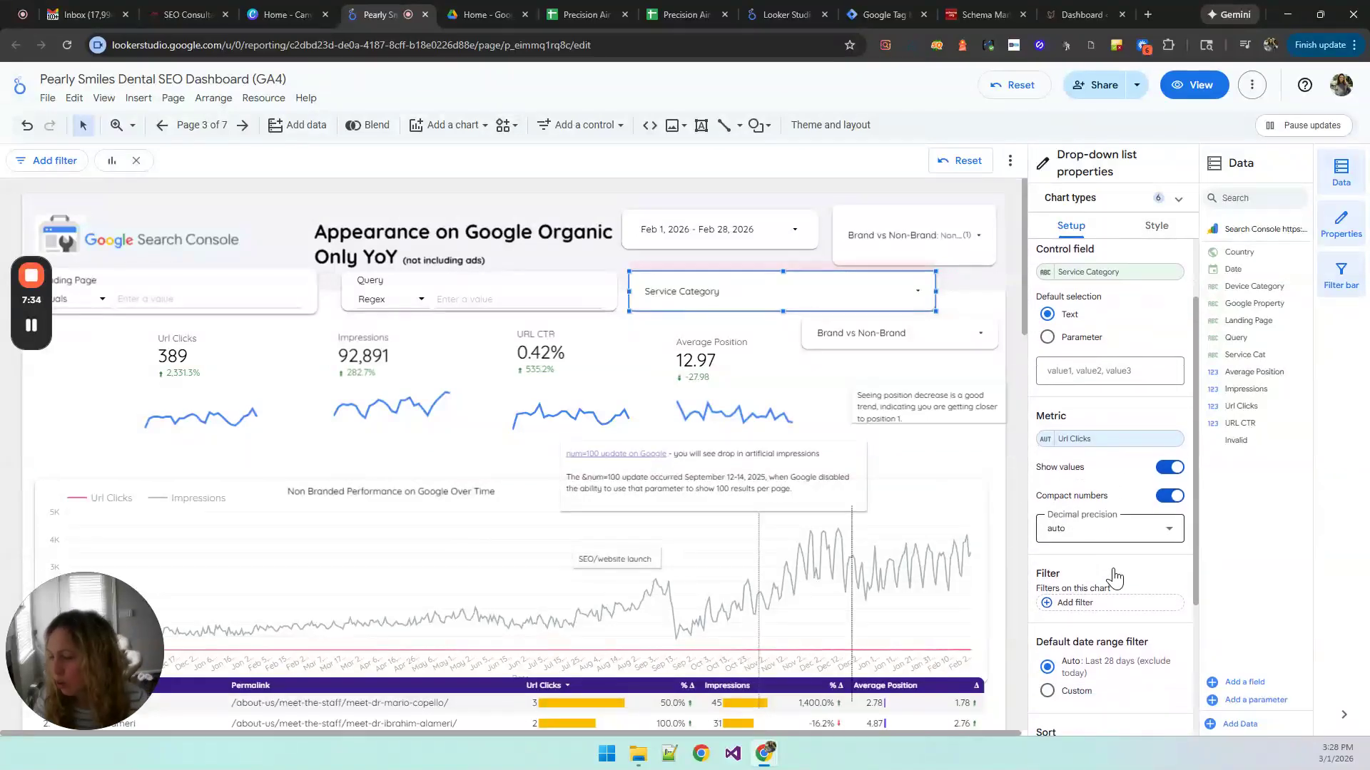
pyautogui.scroll(-3, 997, 619)
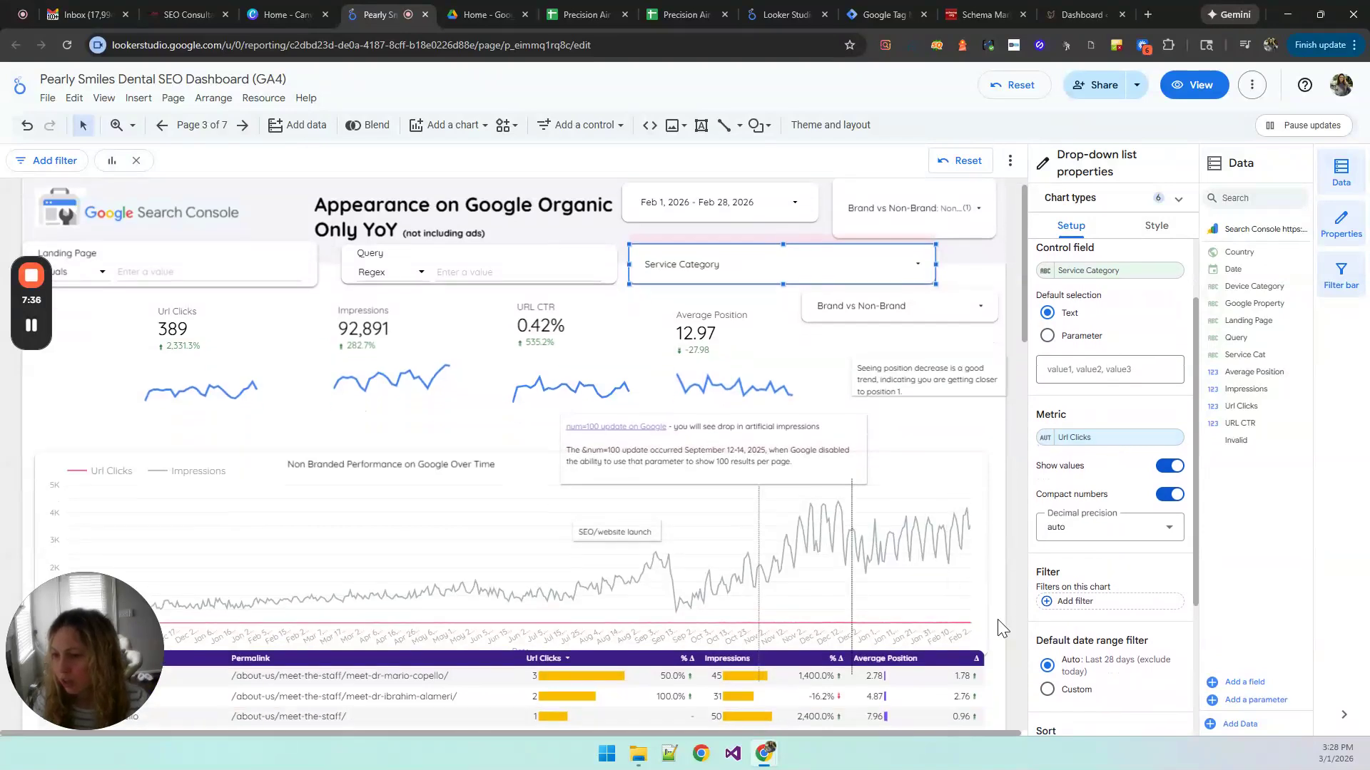
pyautogui.scroll(2, 996, 589)
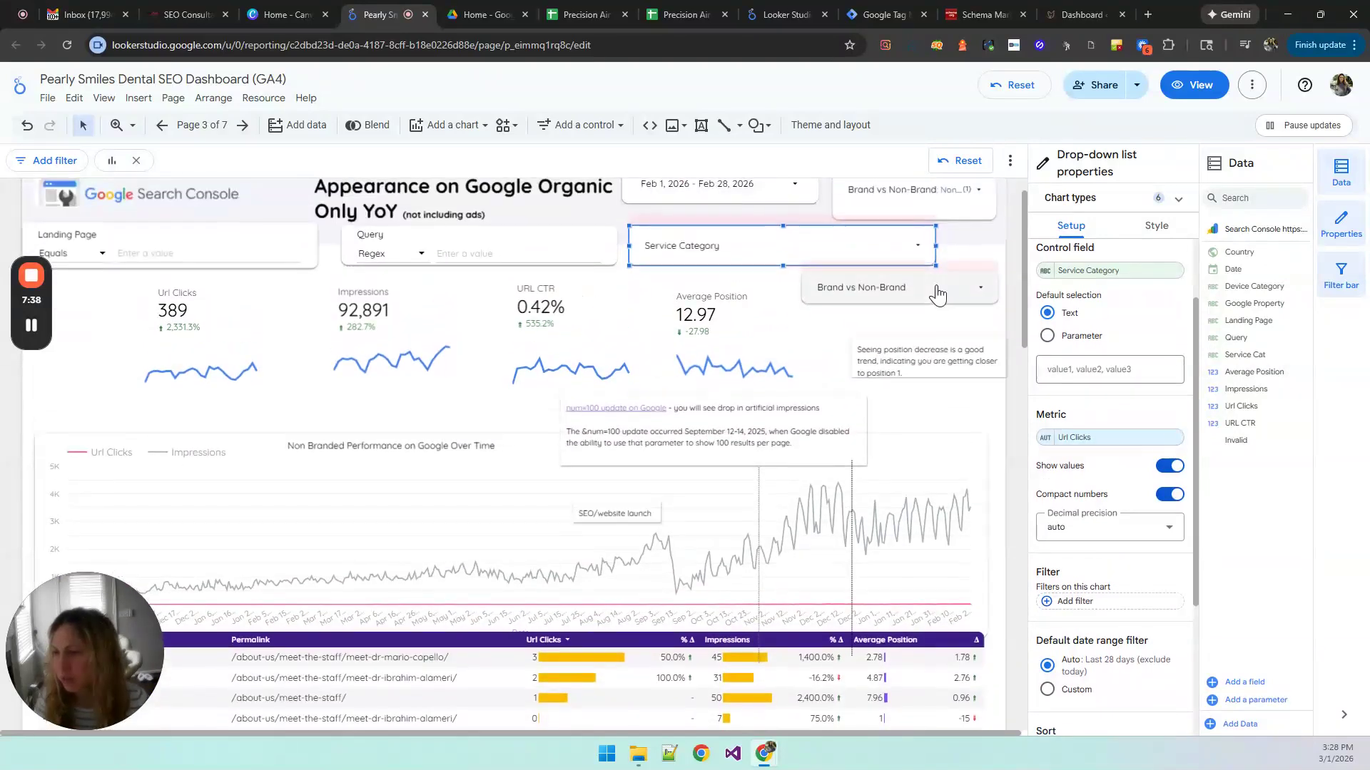
pyautogui.scroll(-1, 996, 519)
pyautogui.scroll(-13, 998, 519)
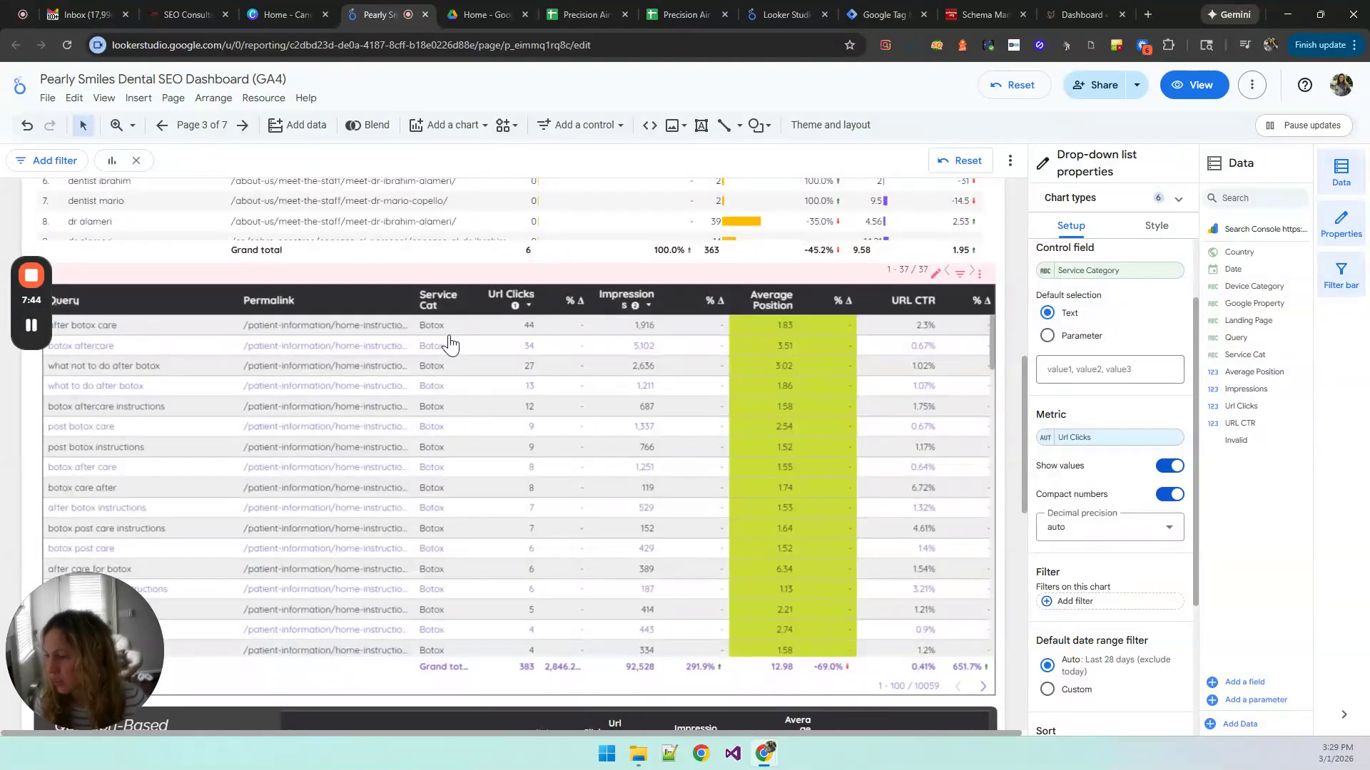
pyautogui.click(472, 437)
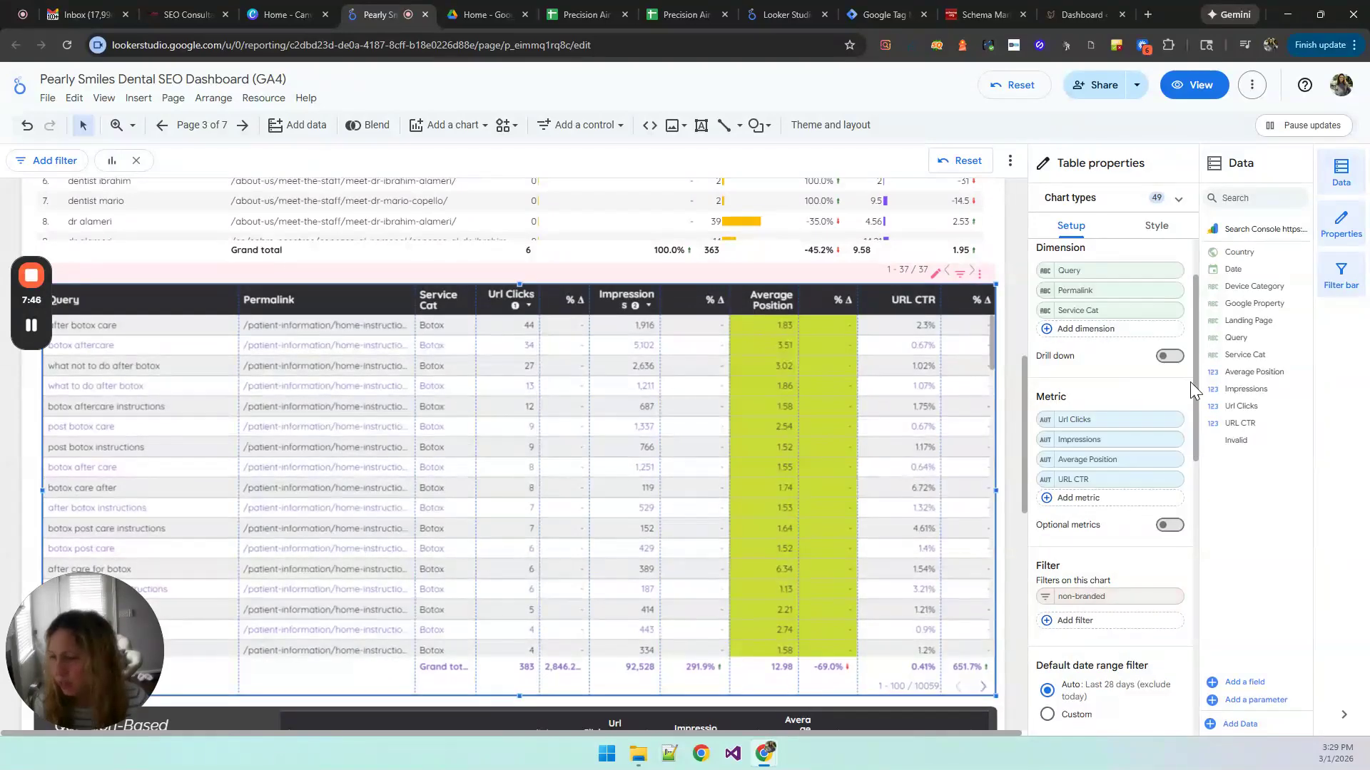
pyautogui.click(1038, 314)
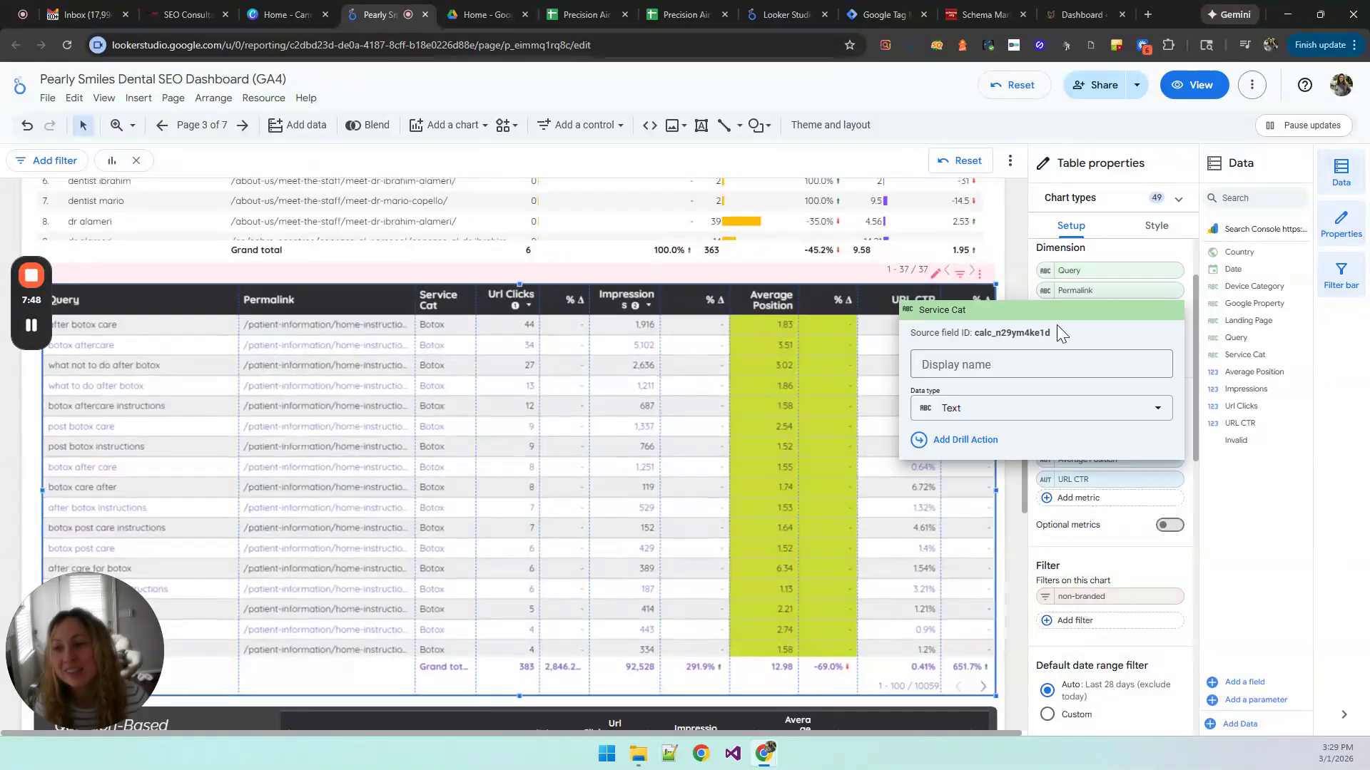
pyautogui.click(1013, 368)
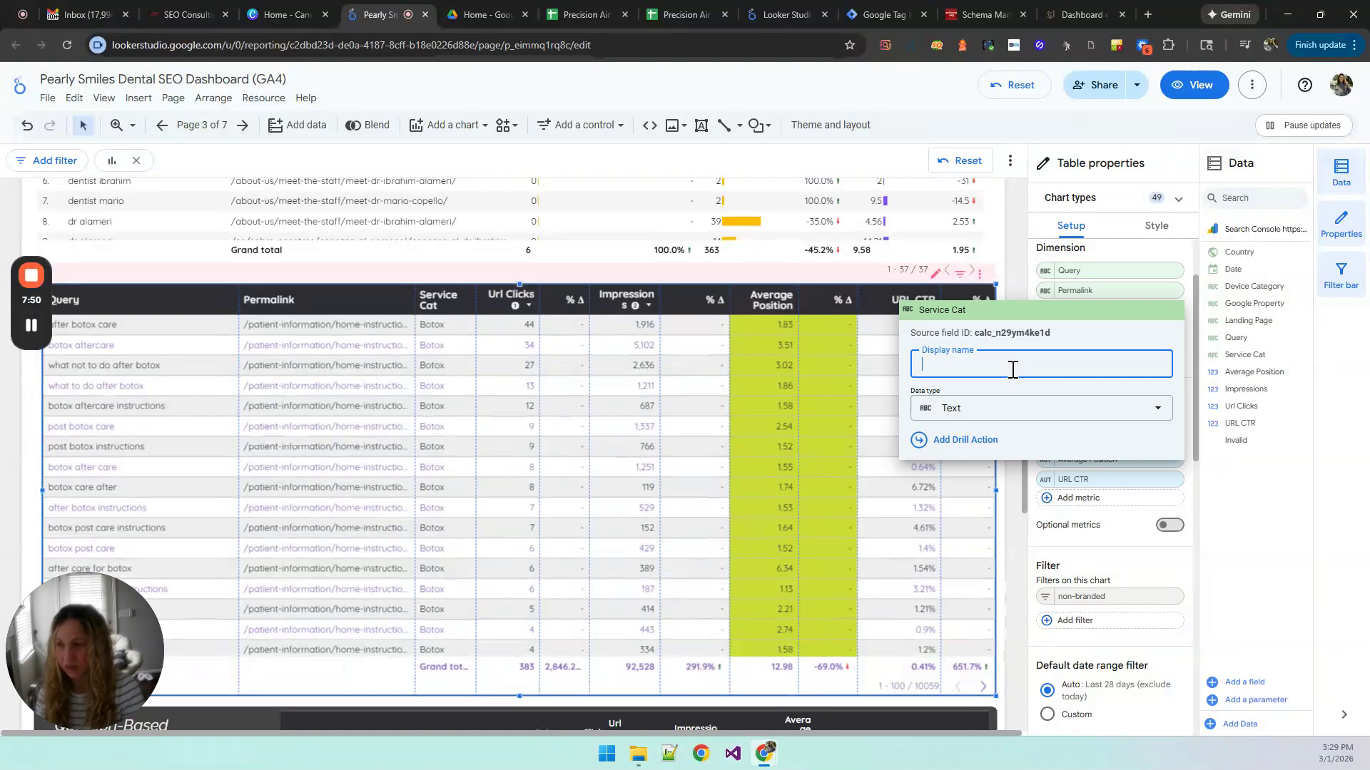
pyautogui.write('Category')
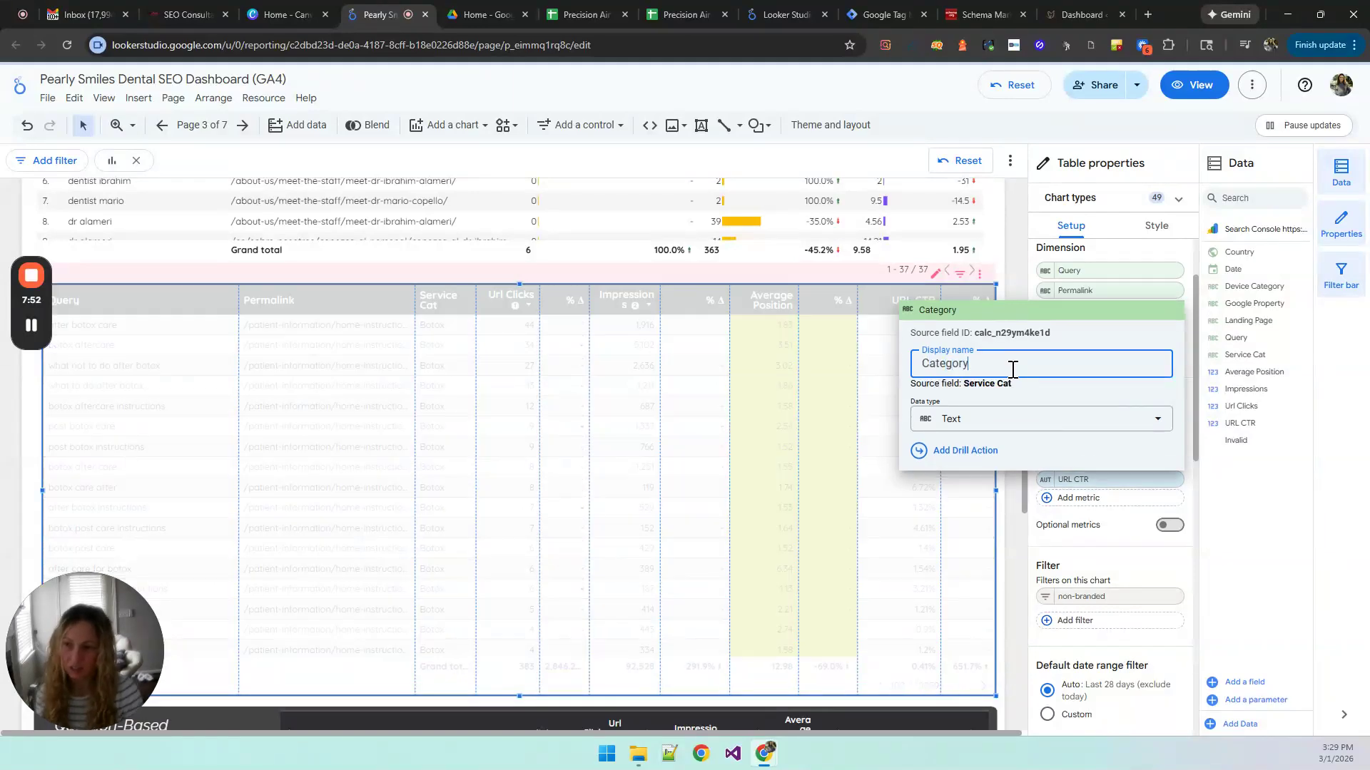
pyautogui.click(656, 322)
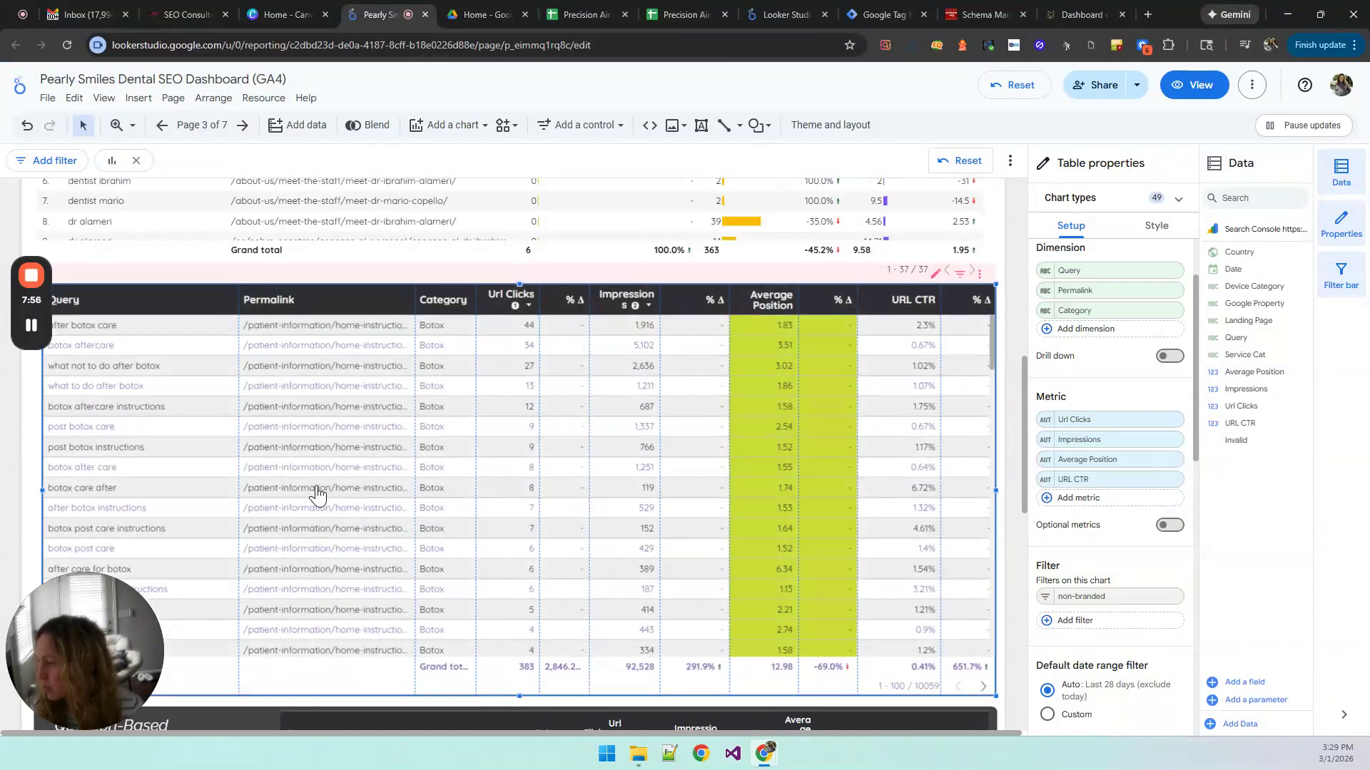
pyautogui.moveTo(239, 507); pyautogui.dragTo(216, 505)
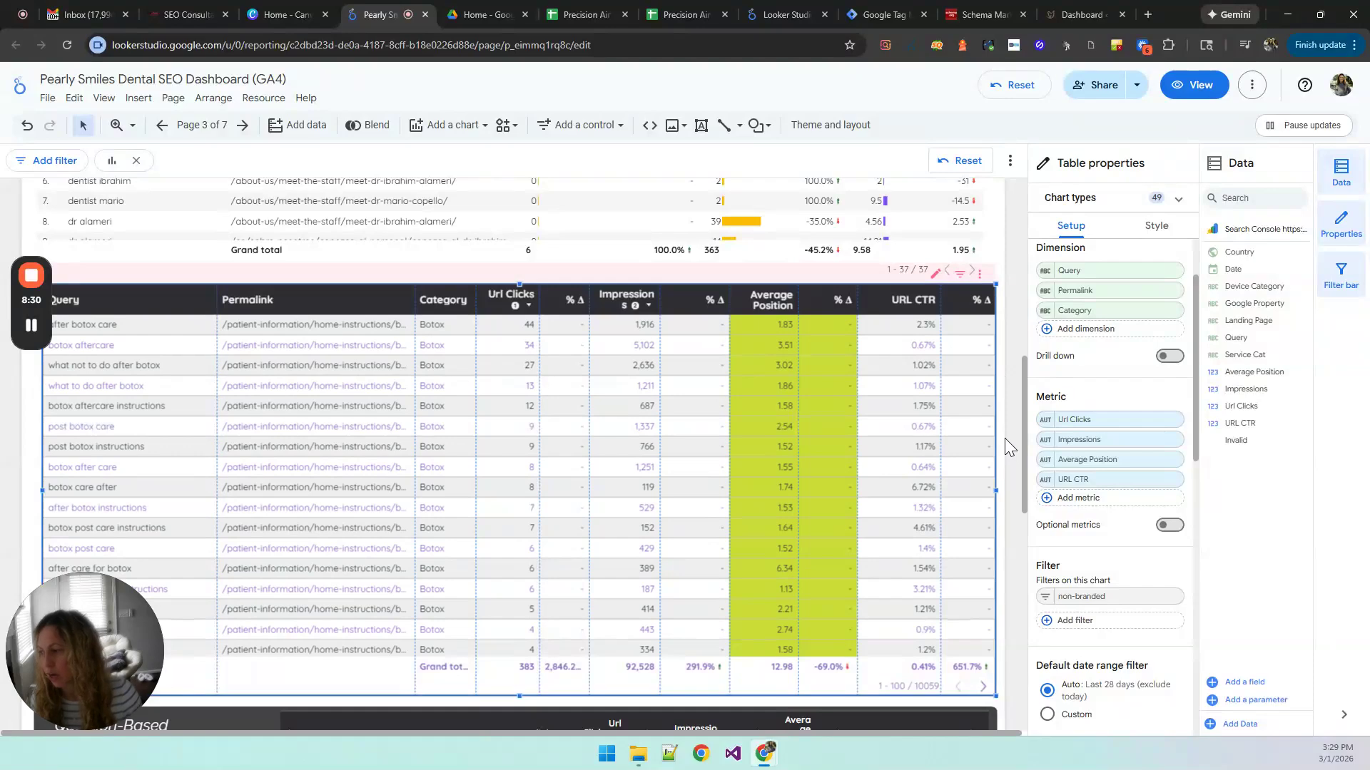
pyautogui.scroll(1, 1004, 438)
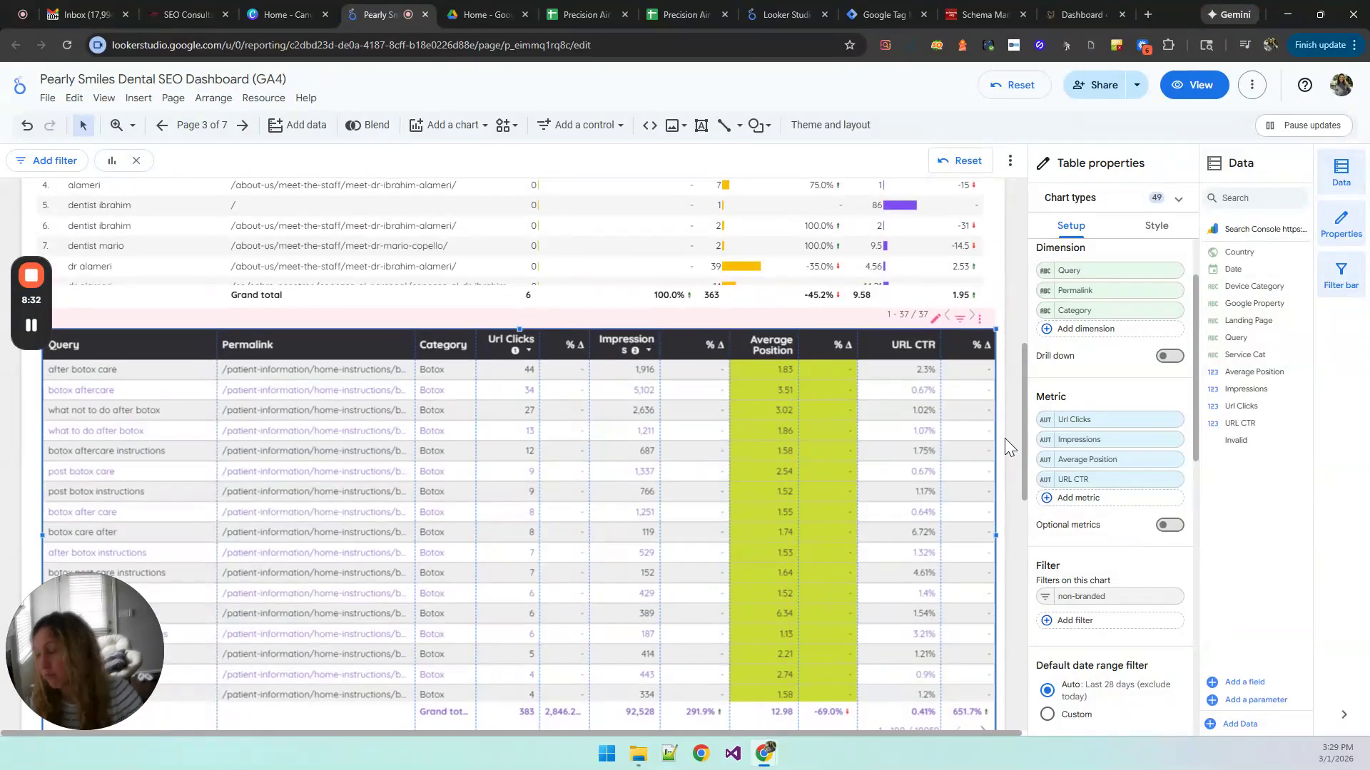
pyautogui.scroll(1, 1004, 438)
pyautogui.scroll(-1, 1004, 438)
pyautogui.scroll(-1, 1005, 438)
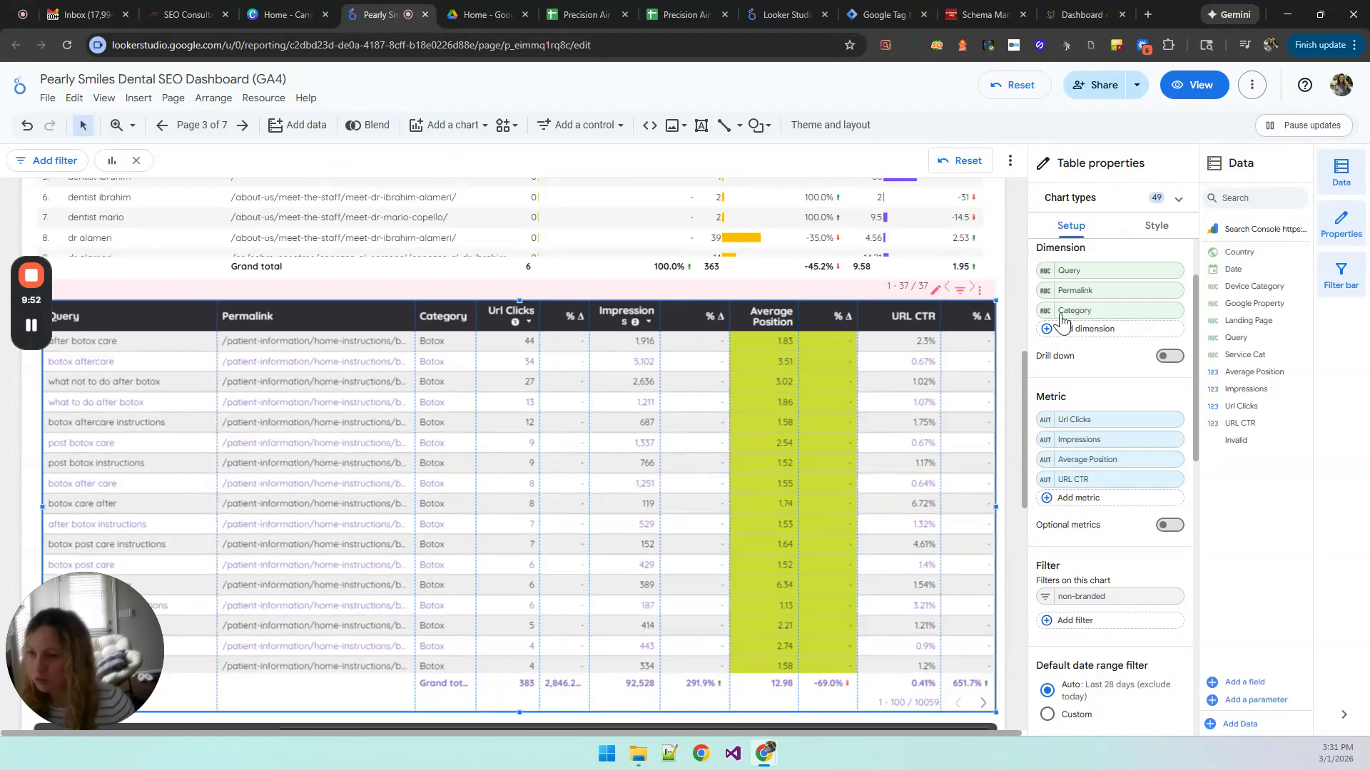
# Step: Open the Permalink dimension's formula in the non-branded query table and examine its REGEXP_REPLACE pattern on Landing Page, closing it without changes
pyautogui.click(1046, 292)
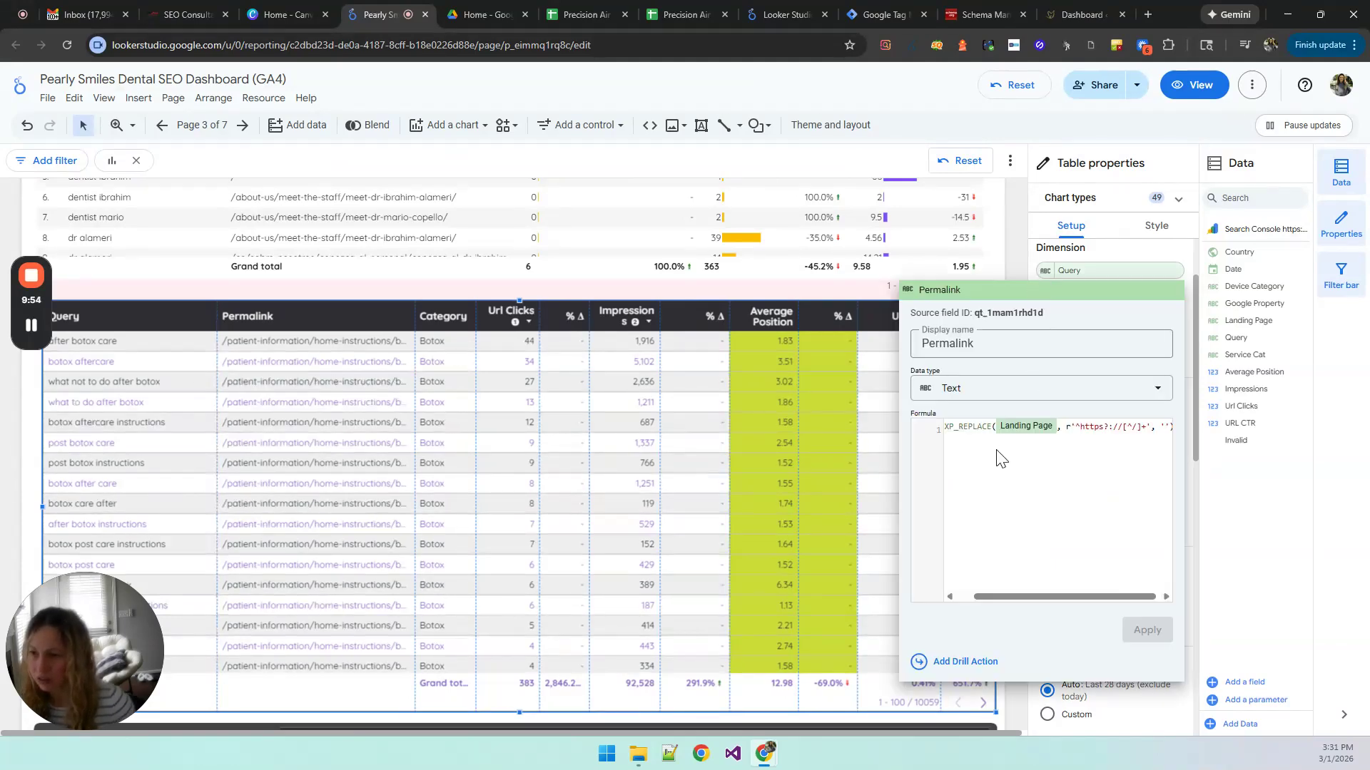
pyautogui.moveTo(1065, 428); pyautogui.dragTo(1152, 428)
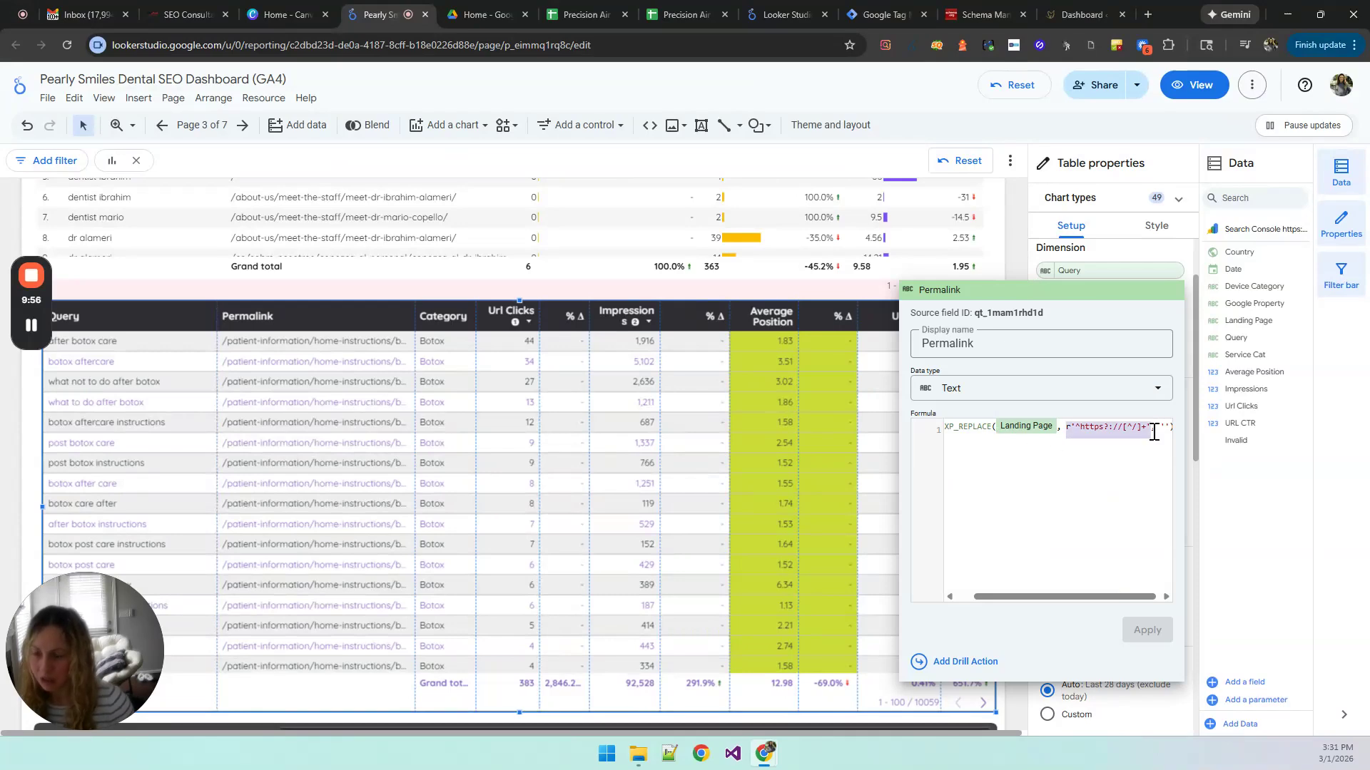
pyautogui.click(1018, 264)
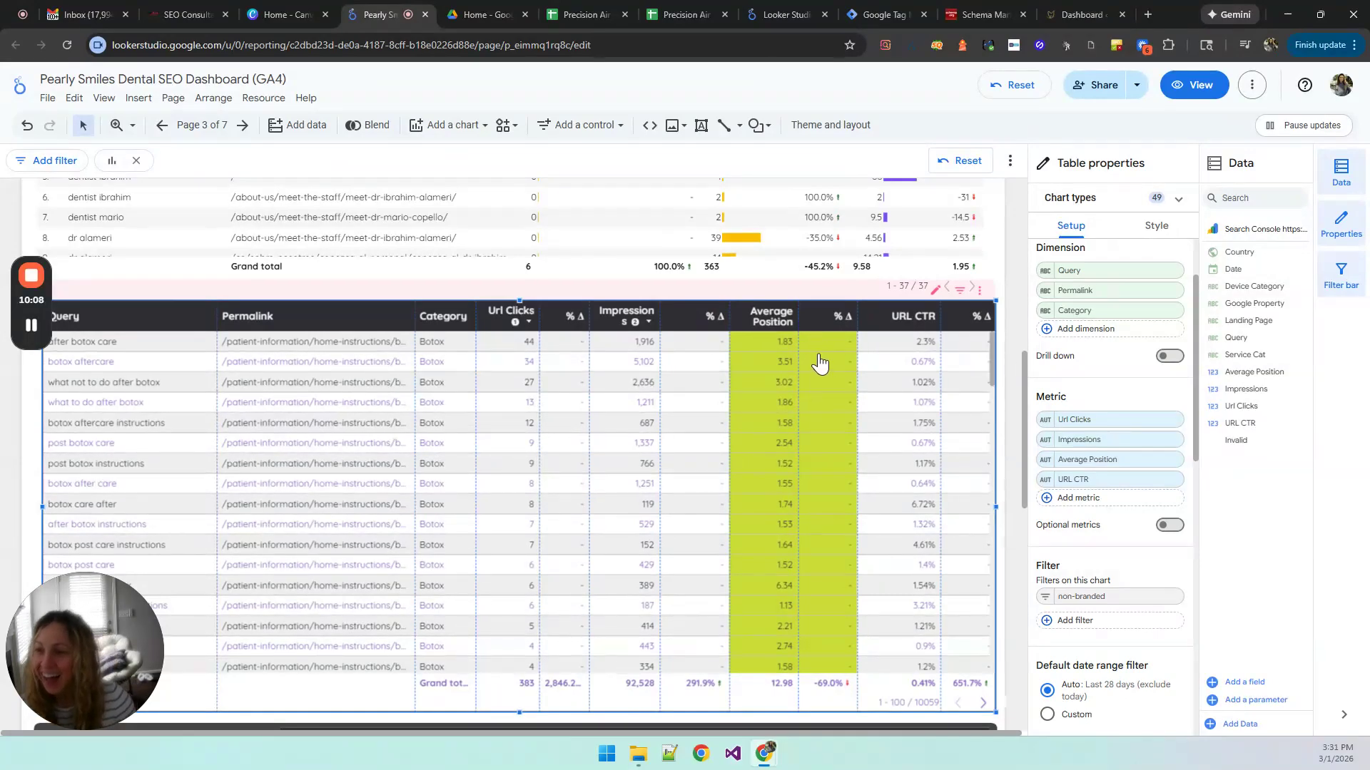
pyautogui.click(981, 293)
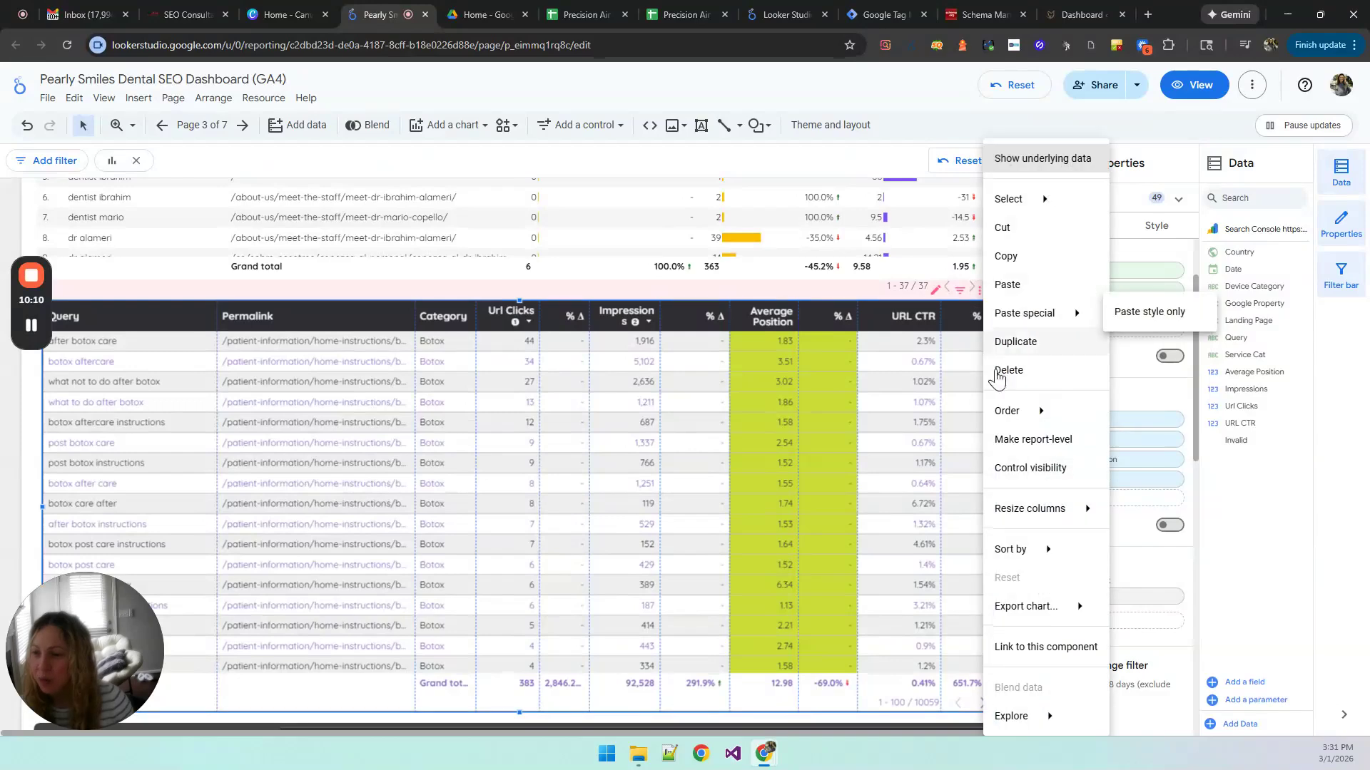
pyautogui.moveTo(1040, 617)
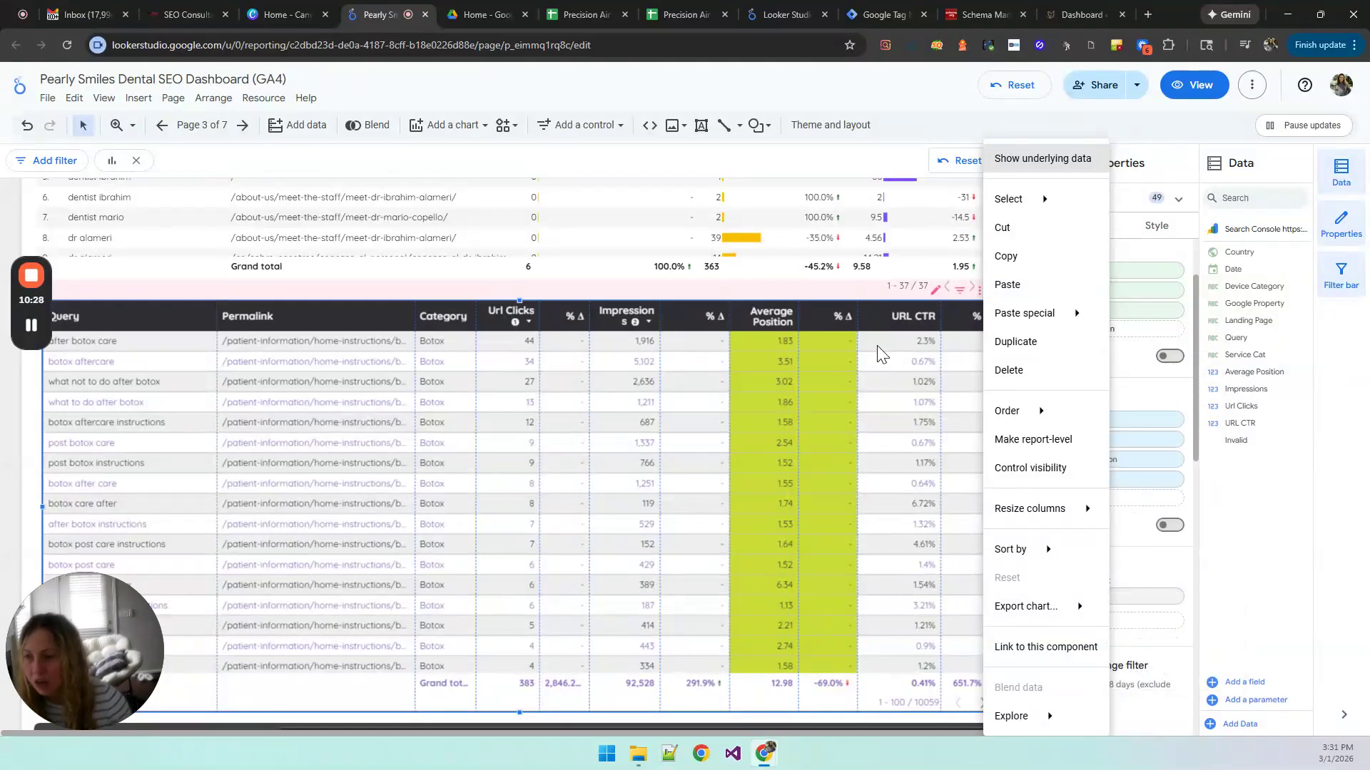
pyautogui.press('Escape')
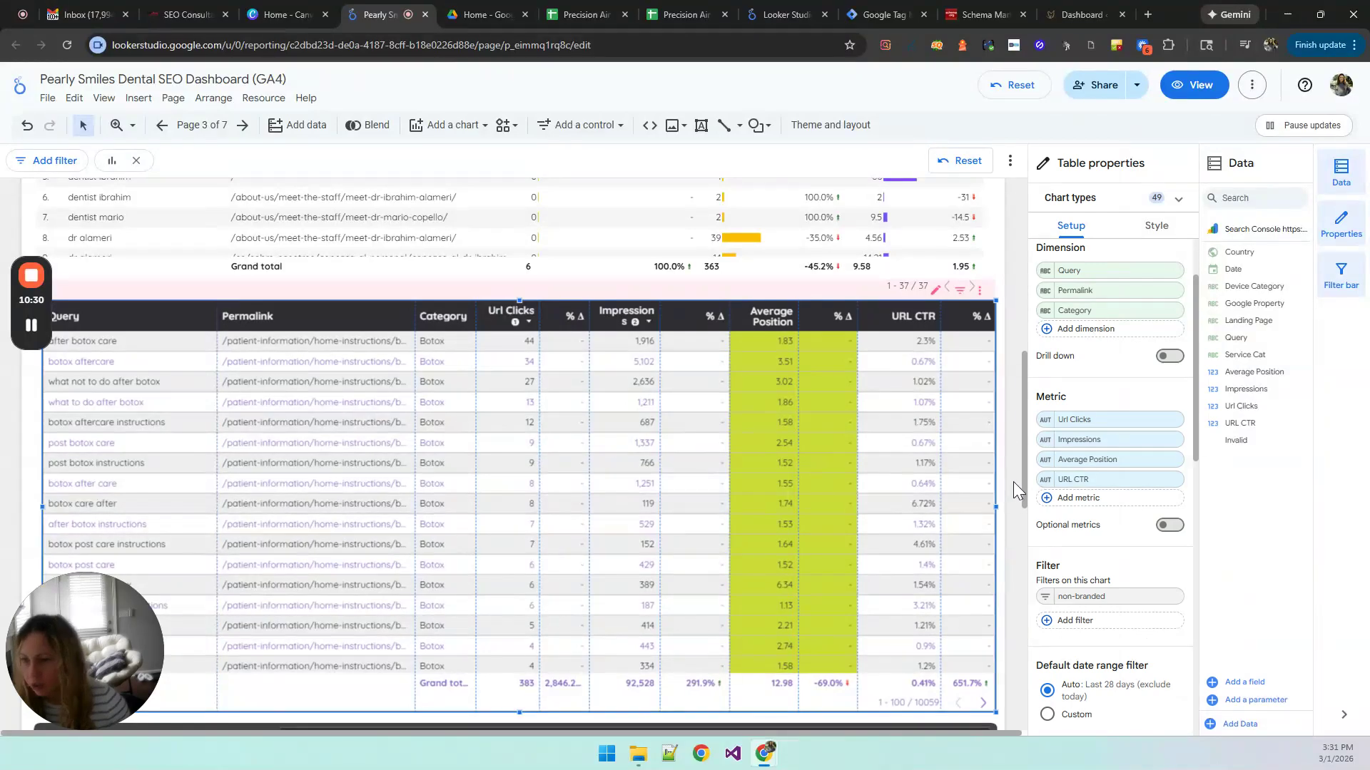
# Step: Export the non-branded query table's data to Google Sheets and return to the dashboard report
pyautogui.click(981, 300)
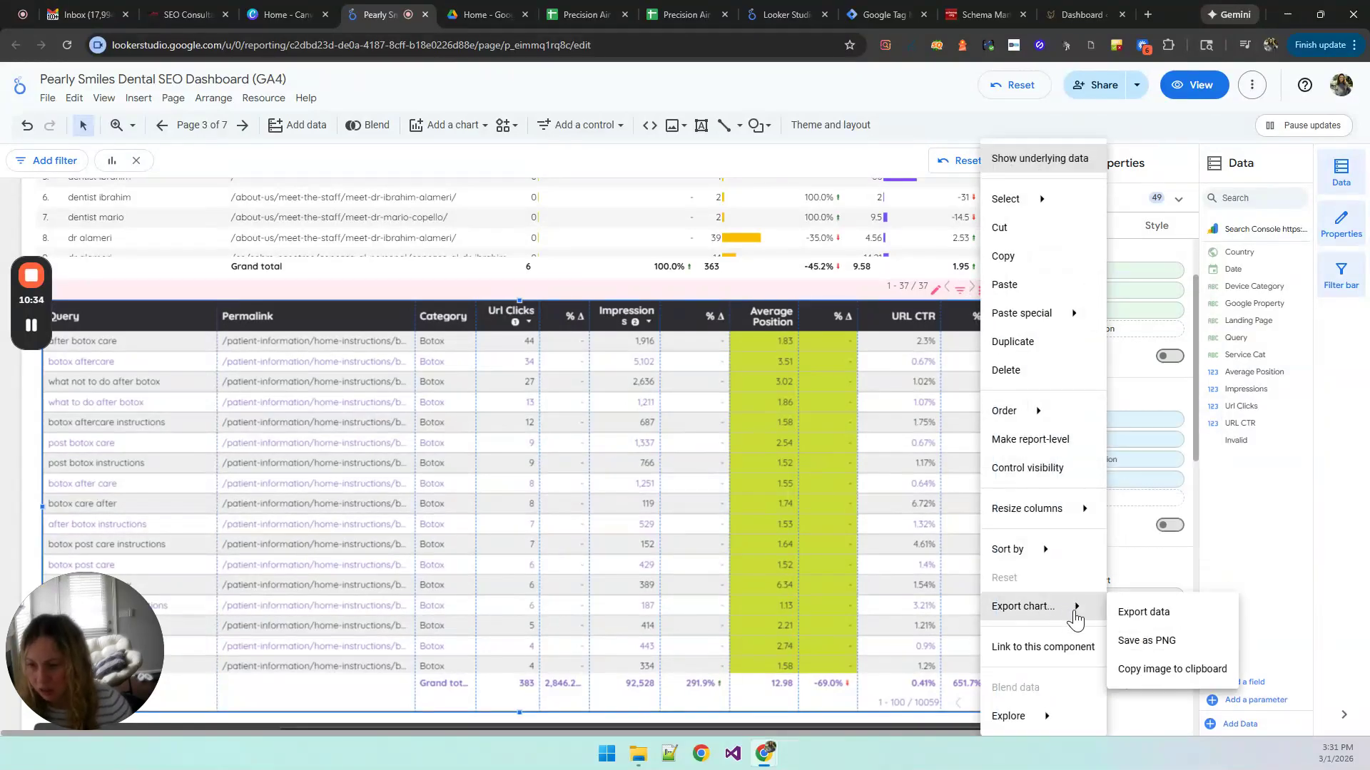
pyautogui.click(1144, 615)
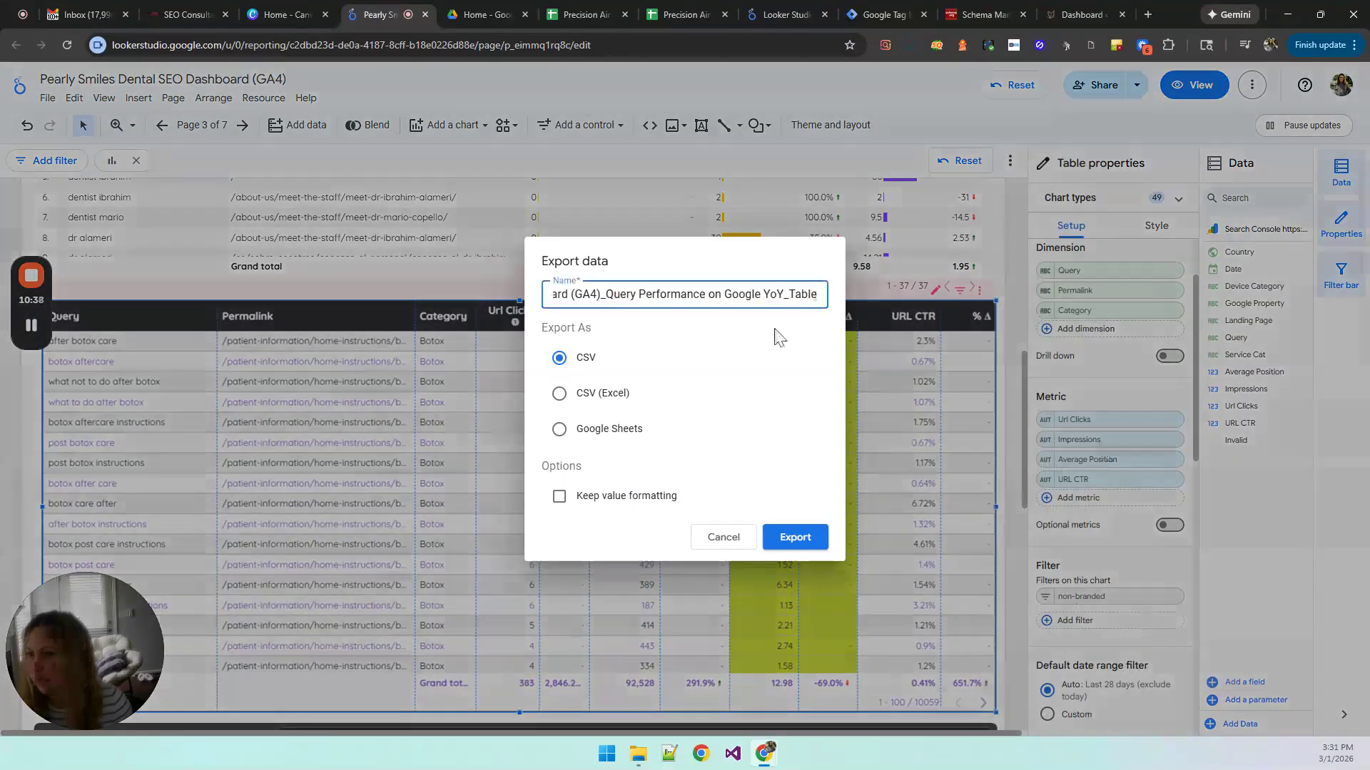
pyautogui.click(610, 429)
pyautogui.click(790, 536)
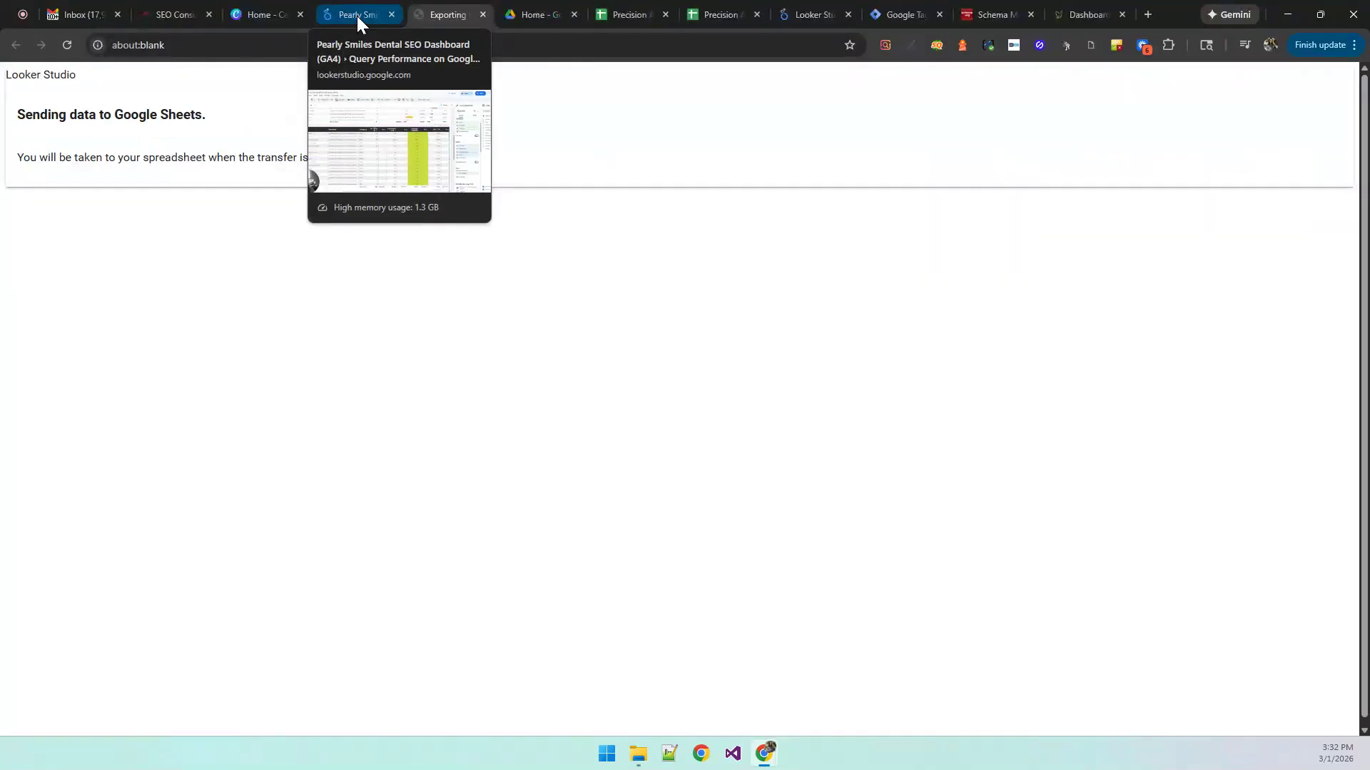
pyautogui.click(357, 15)
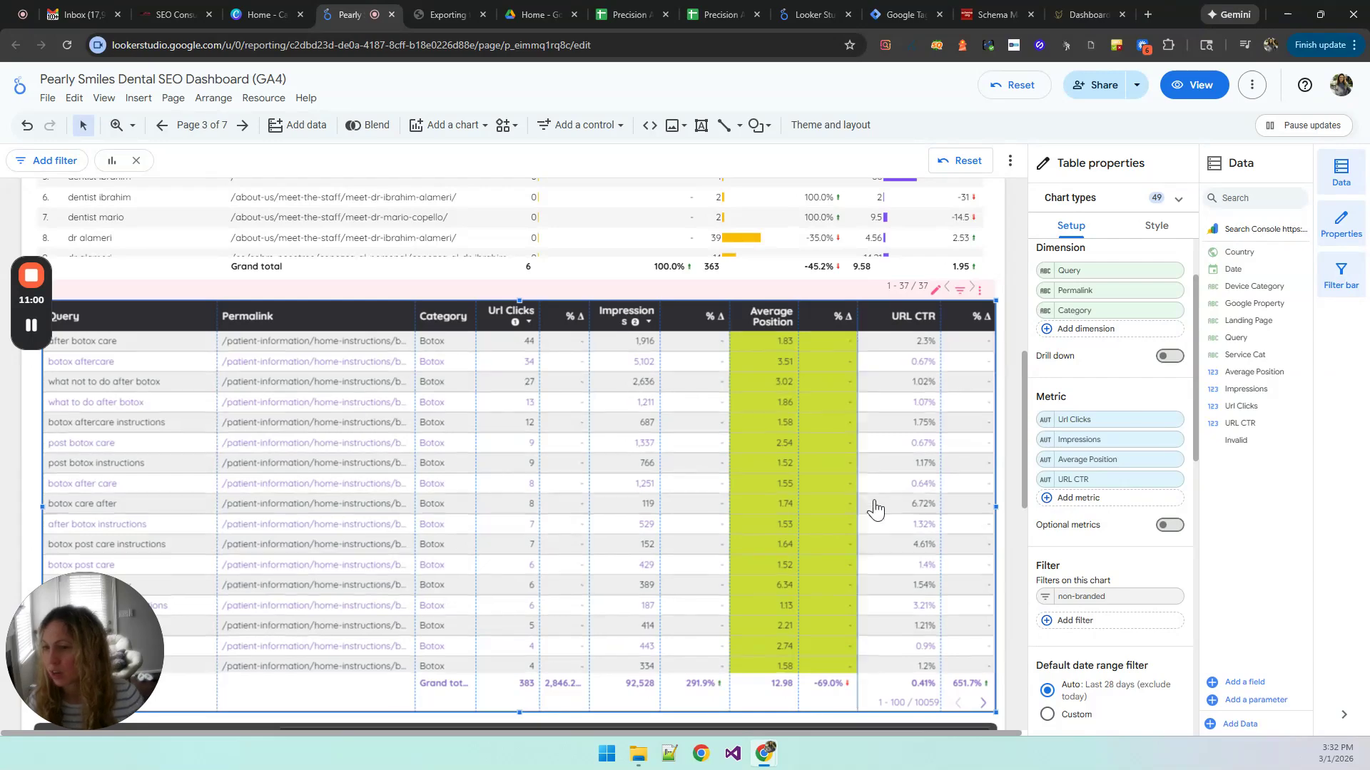
# Step: Look over the Search Console page from its filters to the query tables and check the progress of the Google Sheets export
pyautogui.scroll(5, 1014, 542)
pyautogui.scroll(3, 1013, 533)
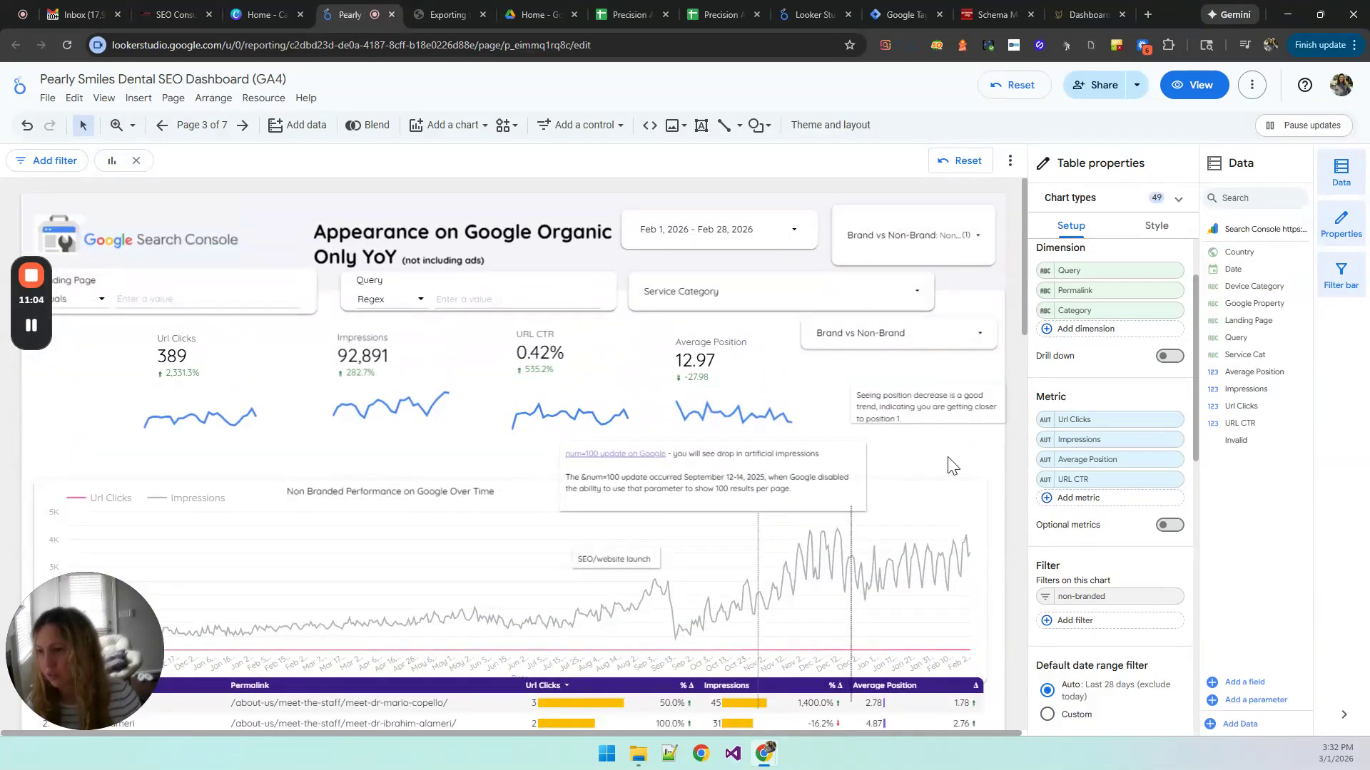
pyautogui.scroll(-2, 1017, 472)
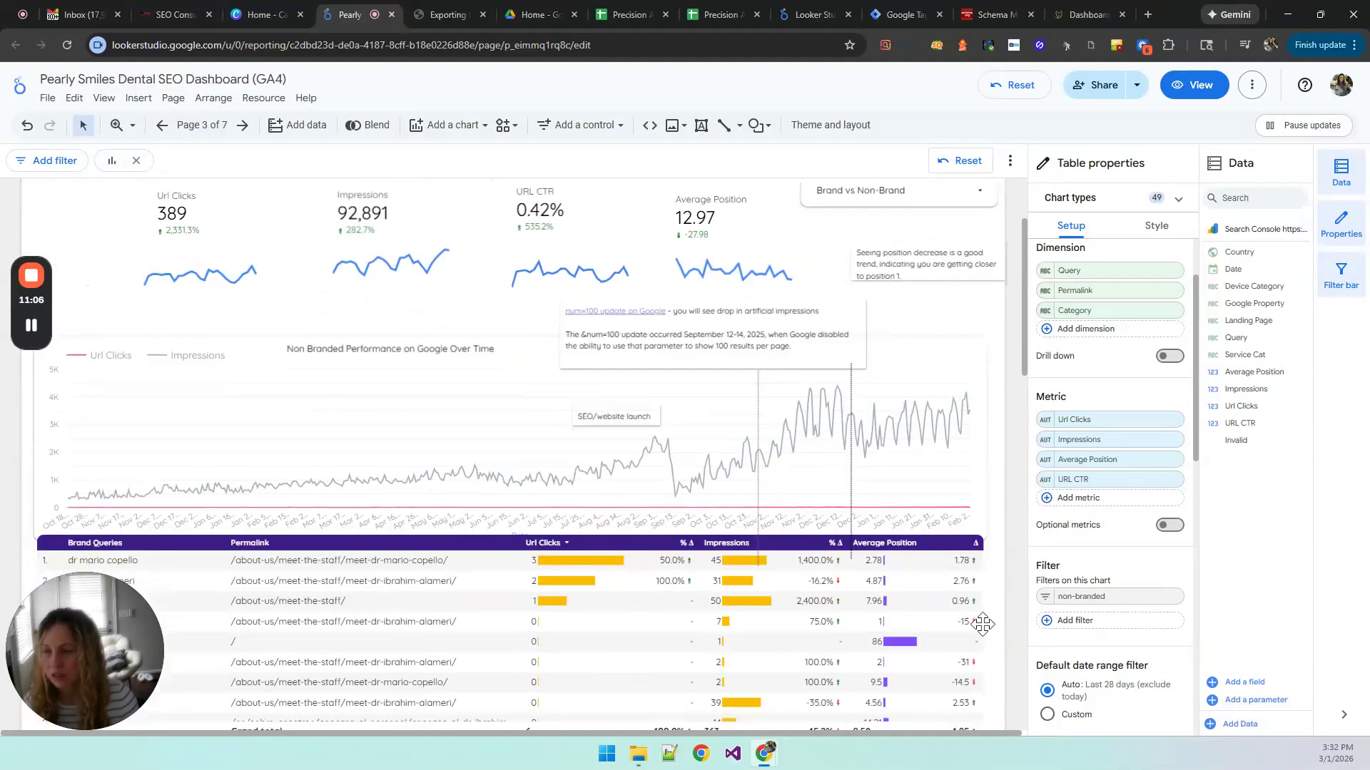
pyautogui.scroll(-1, 1012, 646)
pyautogui.scroll(-2, 1012, 647)
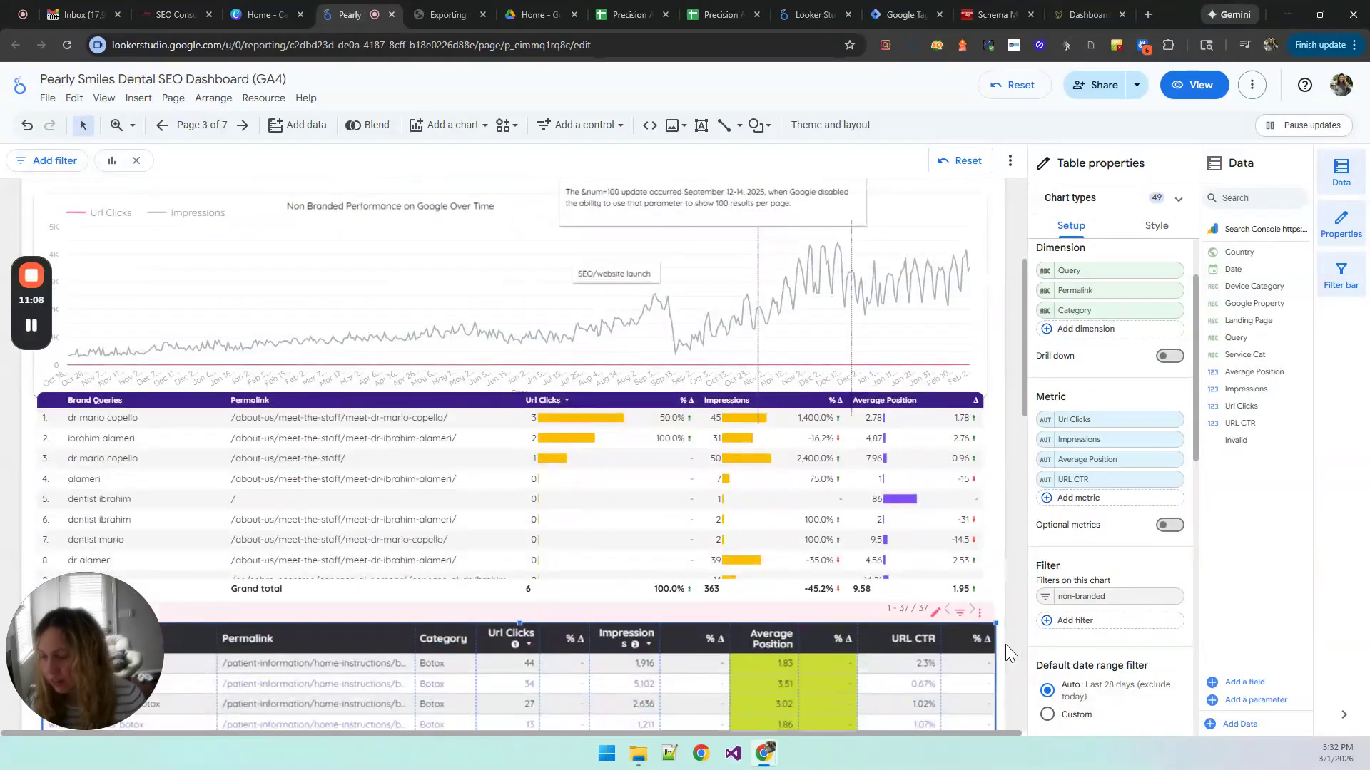
pyautogui.scroll(-3, 1004, 644)
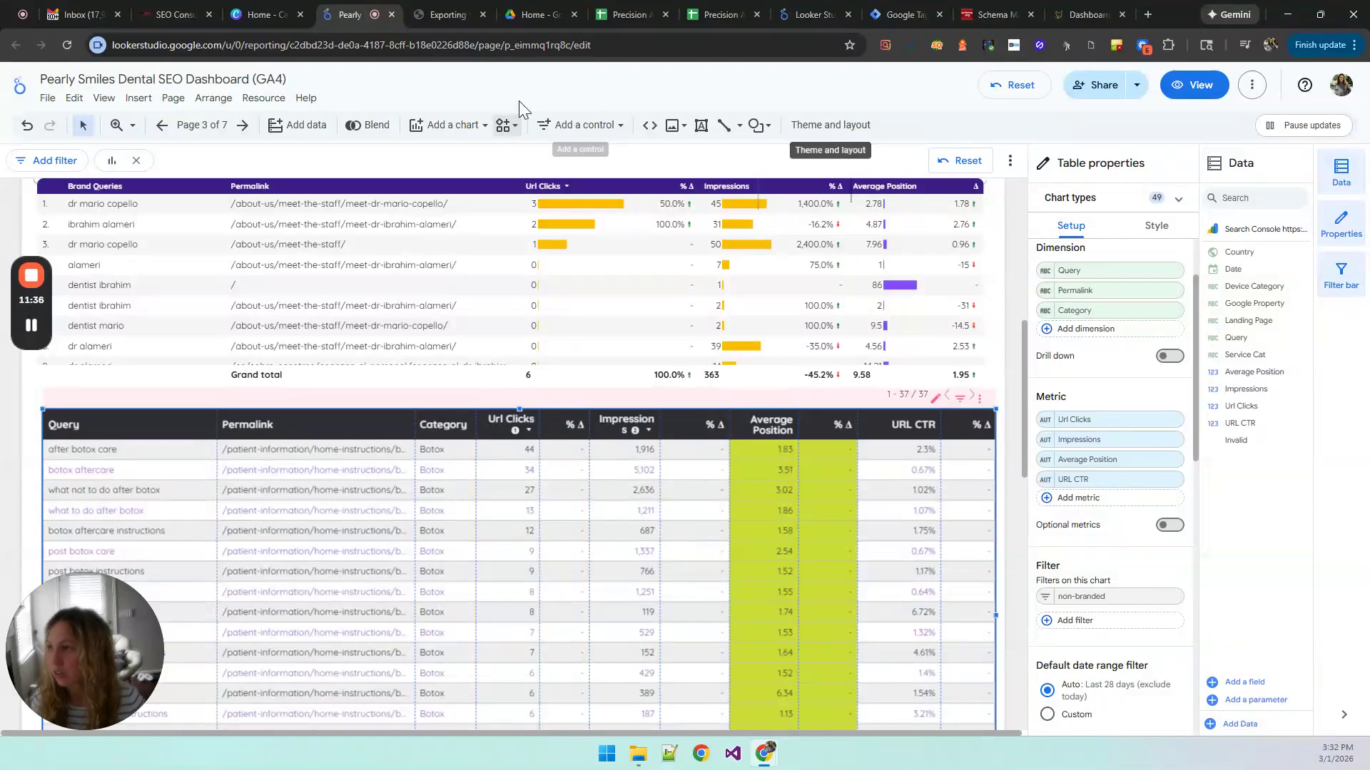
pyautogui.click(438, 14)
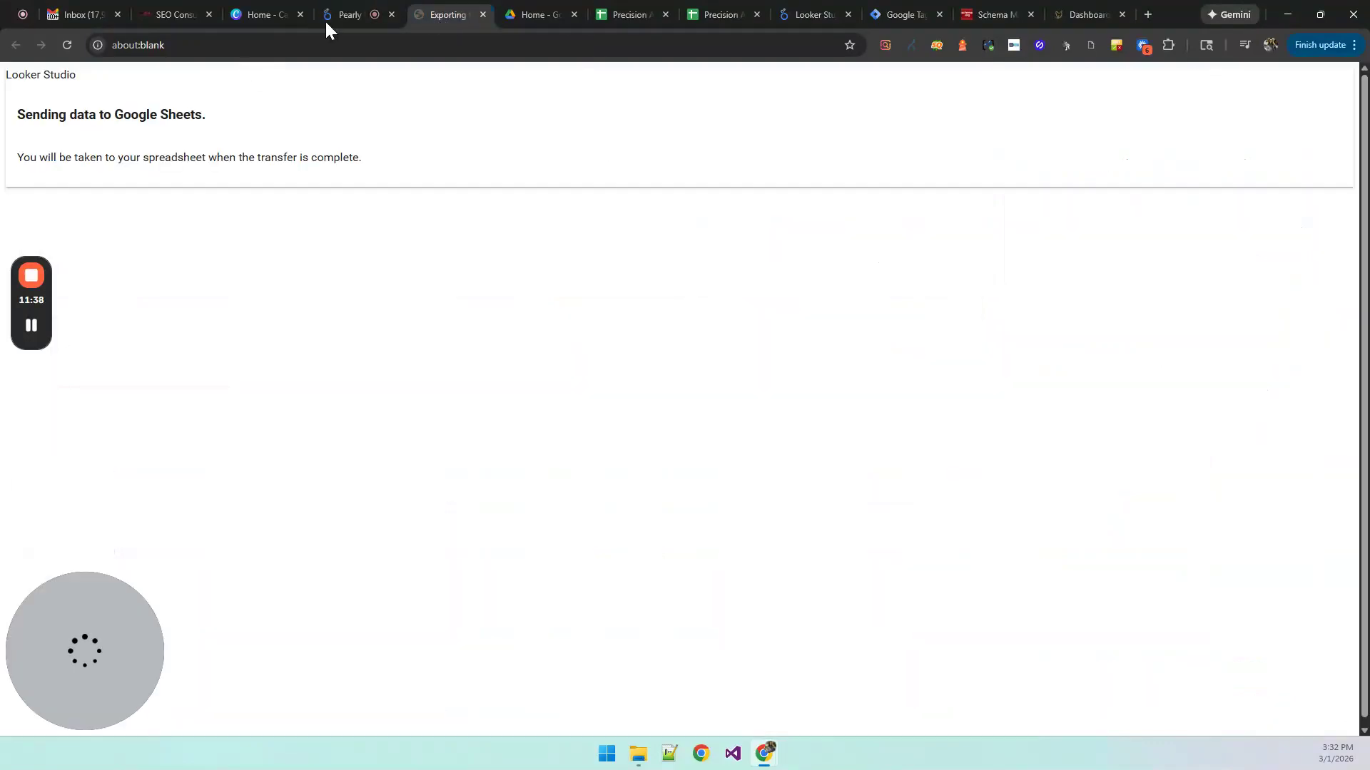
pyautogui.click(349, 15)
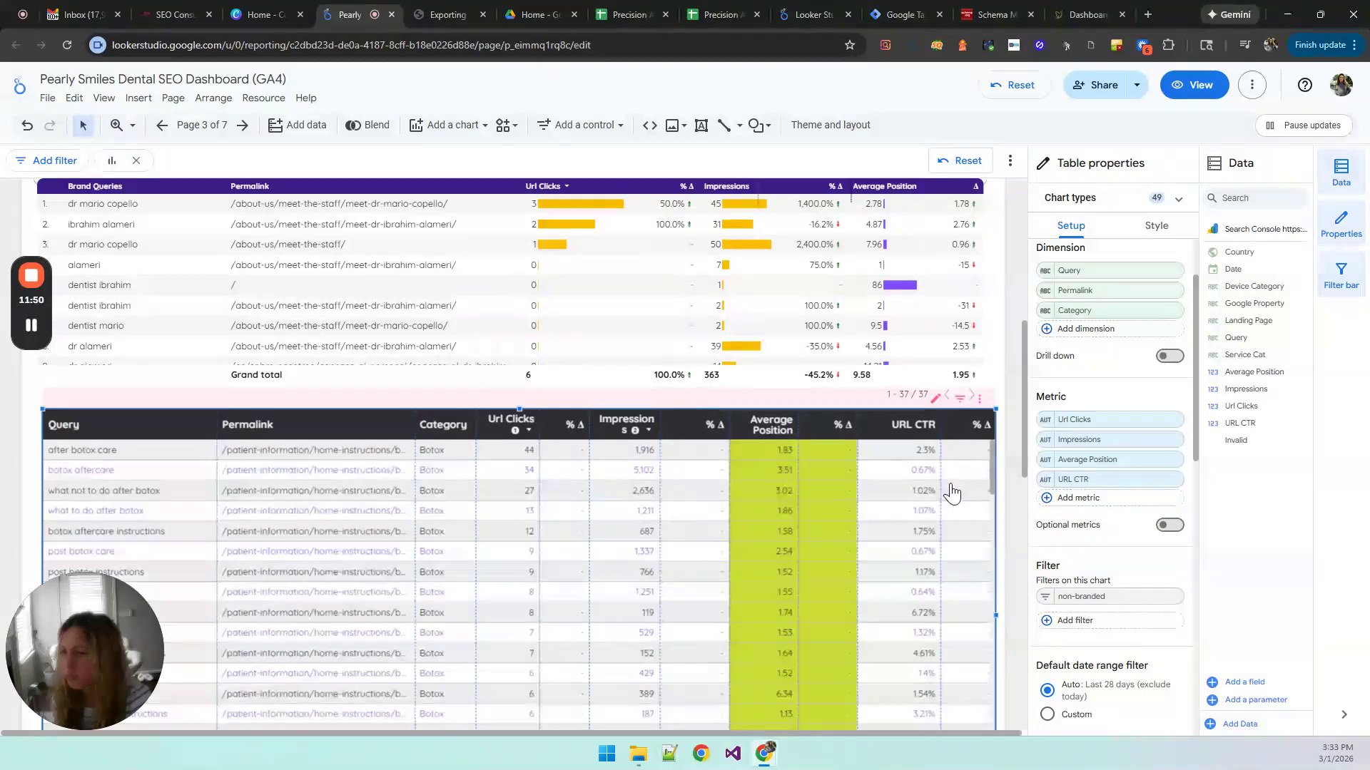
# Step: Review the export options of the non-branded query table without choosing one and check the Google Sheets transfer again
pyautogui.click(979, 403)
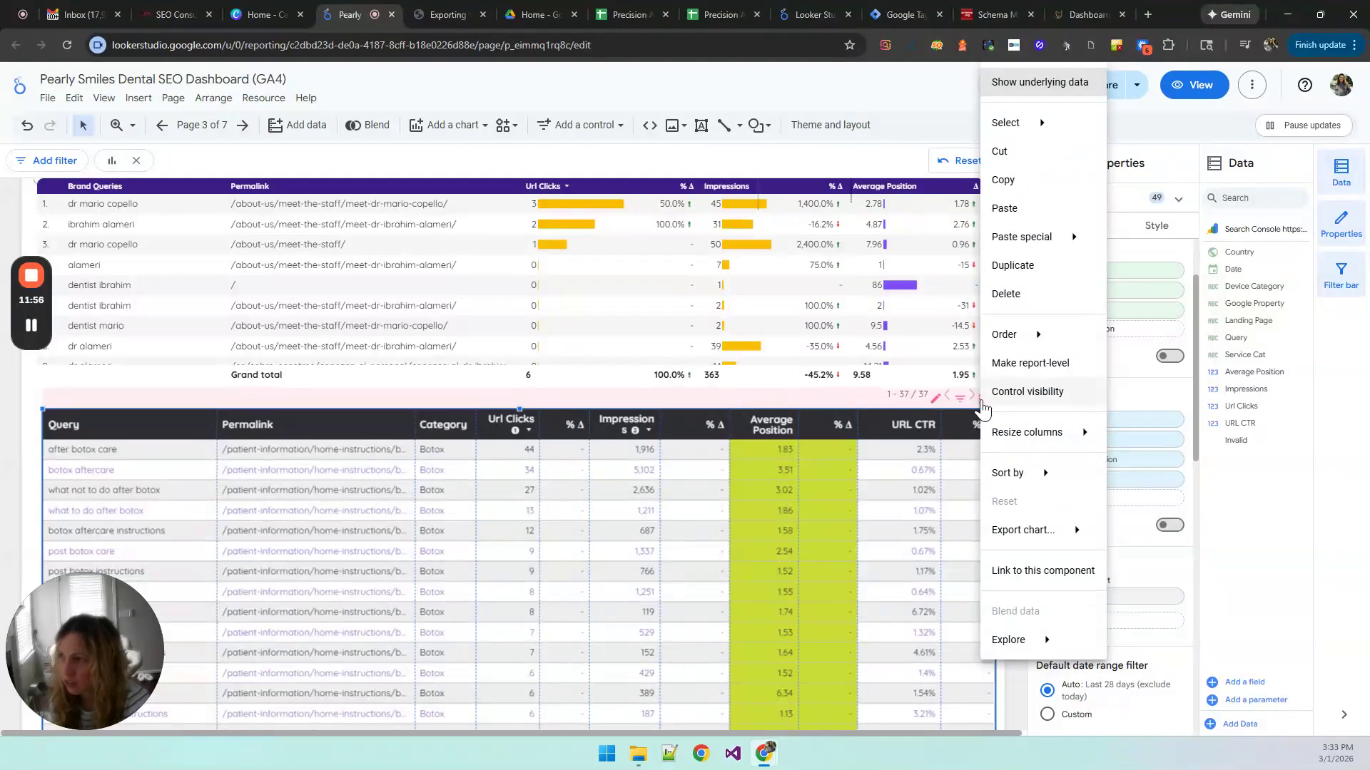
pyautogui.moveTo(1007, 433)
pyautogui.moveTo(1009, 540)
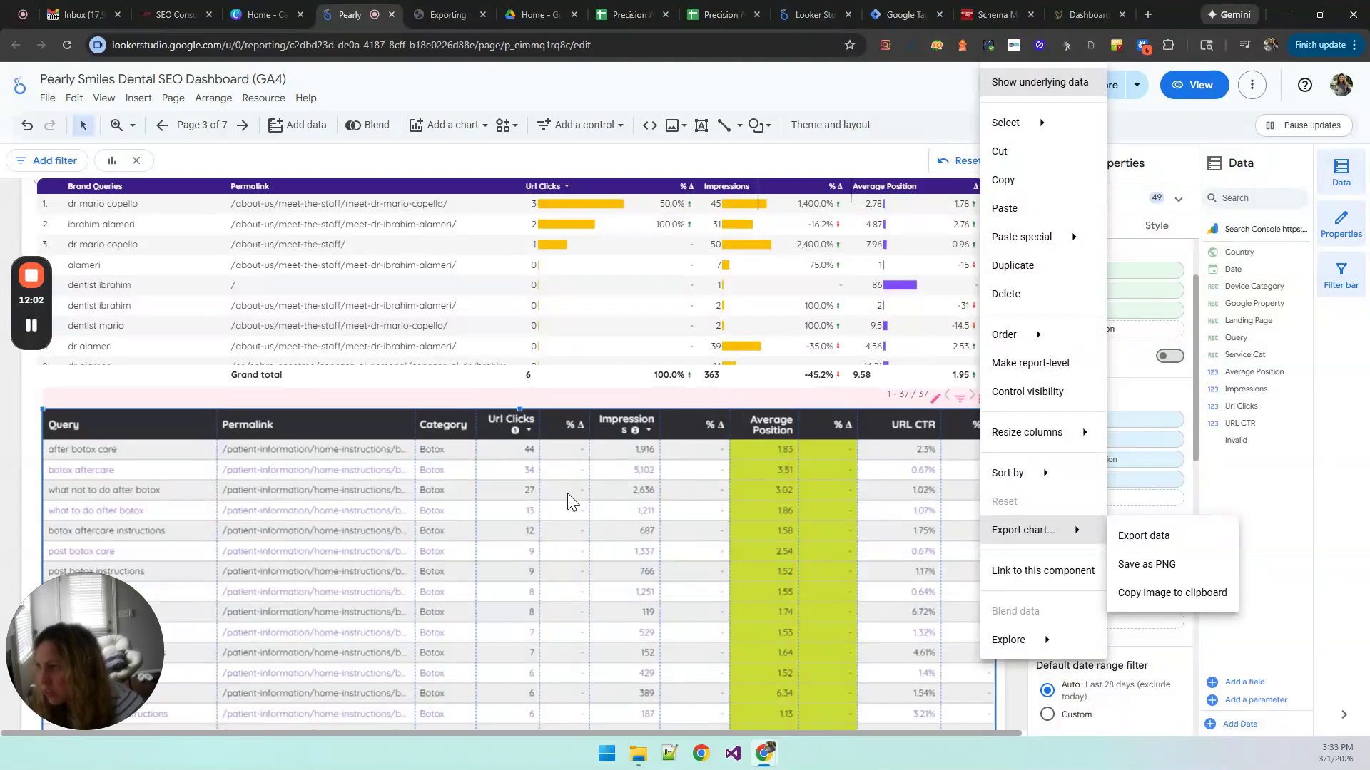
pyautogui.click(450, 12)
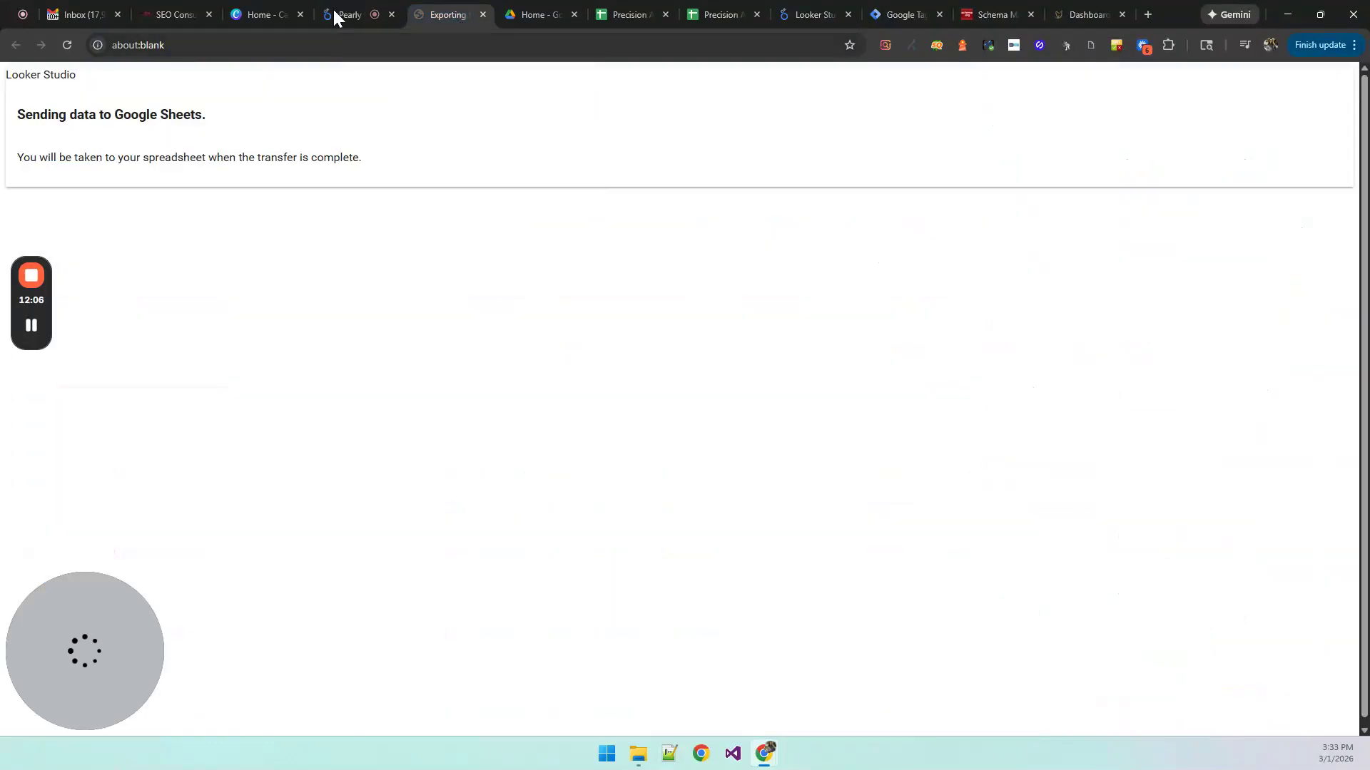
pyautogui.click(356, 10)
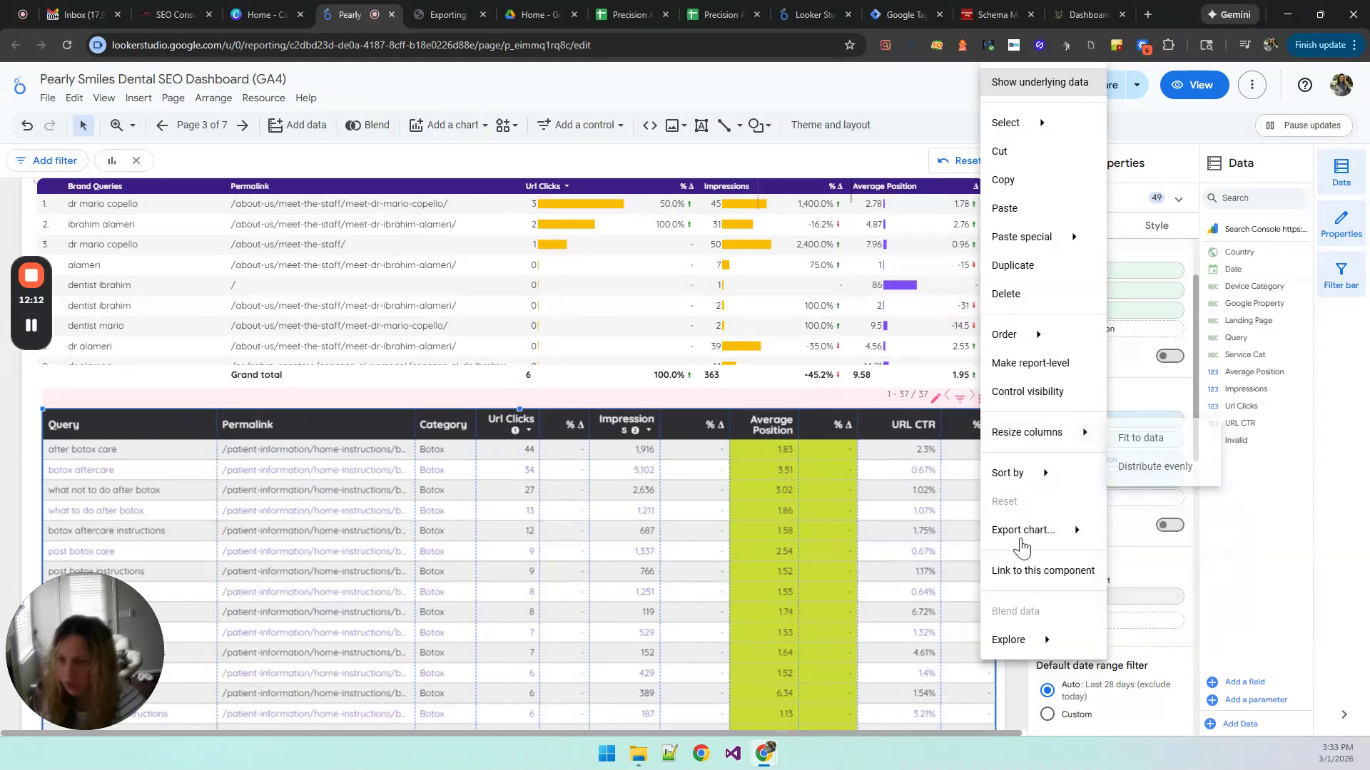
pyautogui.click(1012, 702)
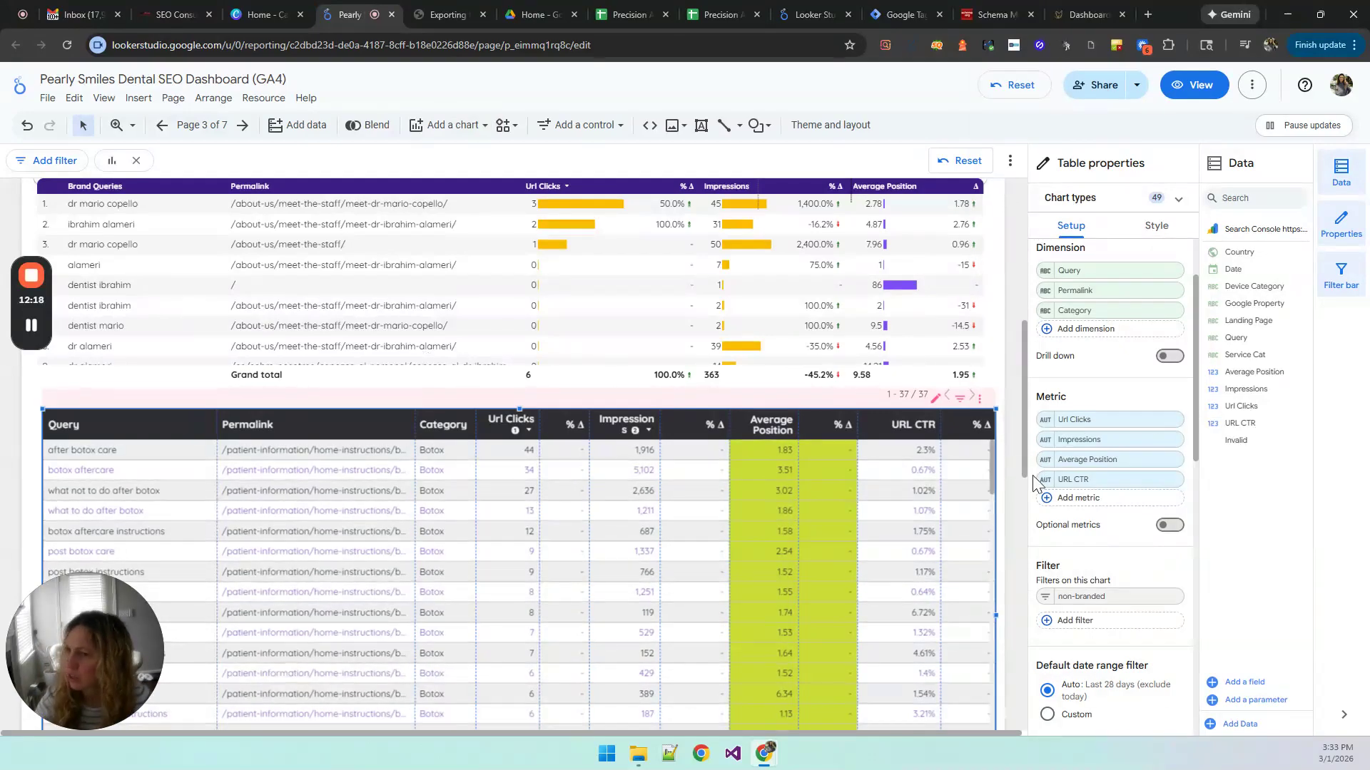
# Step: Select the Brand Queries table and review its setup together with the filter controls at the start of the page
pyautogui.scroll(3, 1013, 515)
pyautogui.scroll(3, 1010, 525)
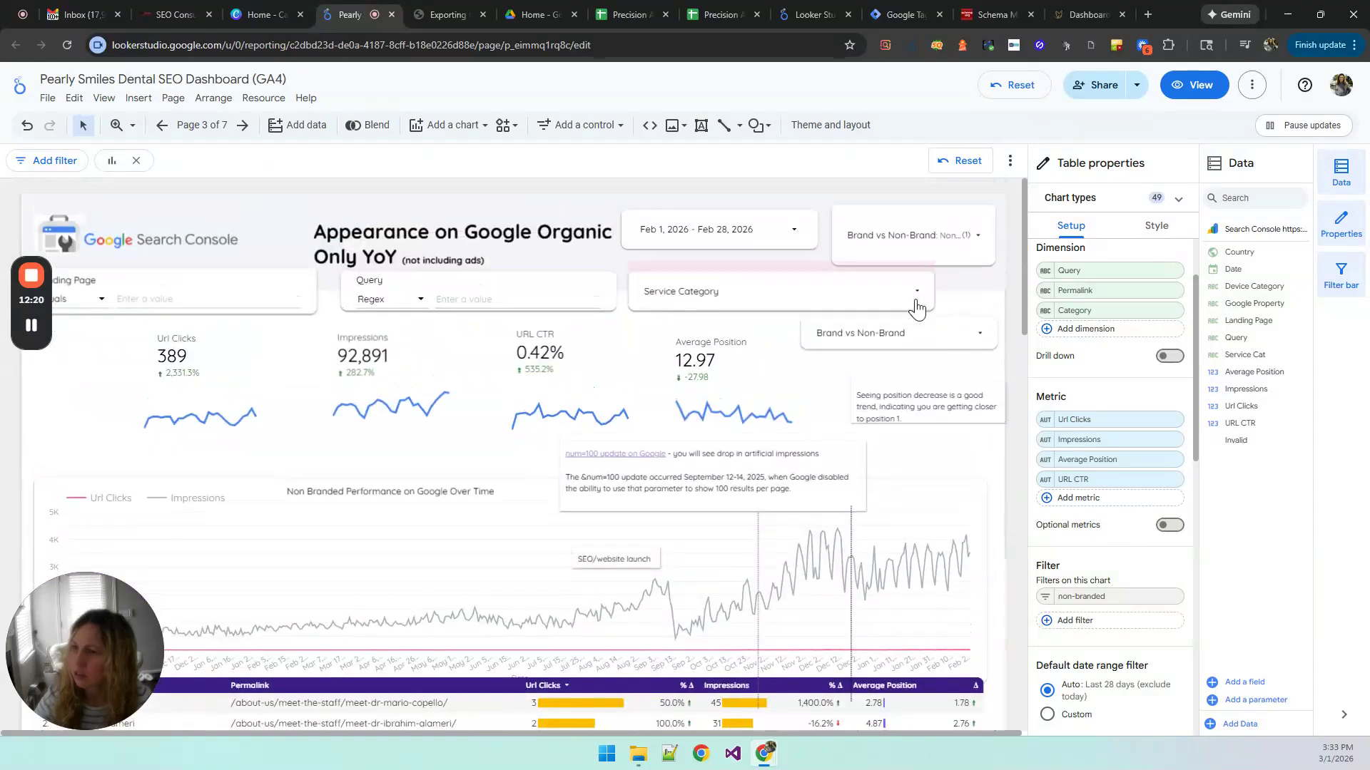
pyautogui.scroll(-4, 992, 586)
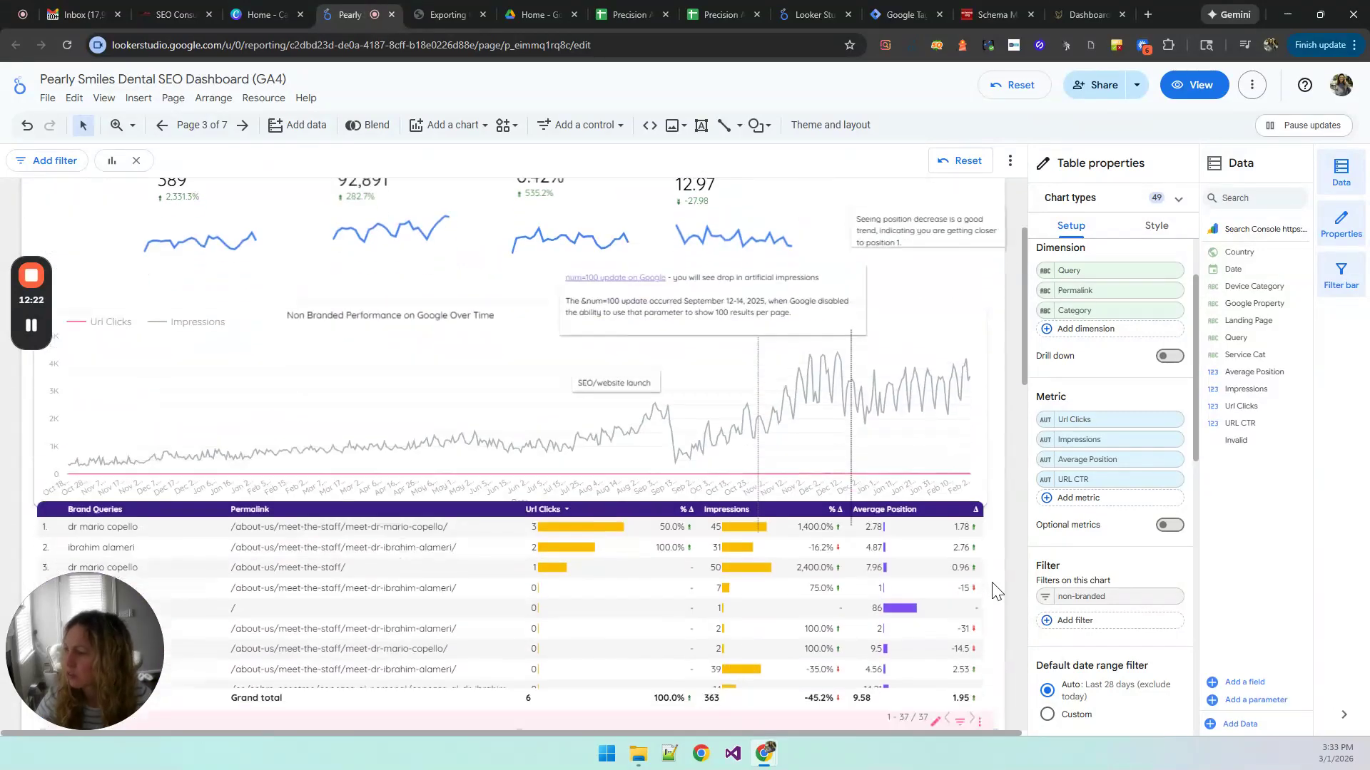
pyautogui.click(177, 495)
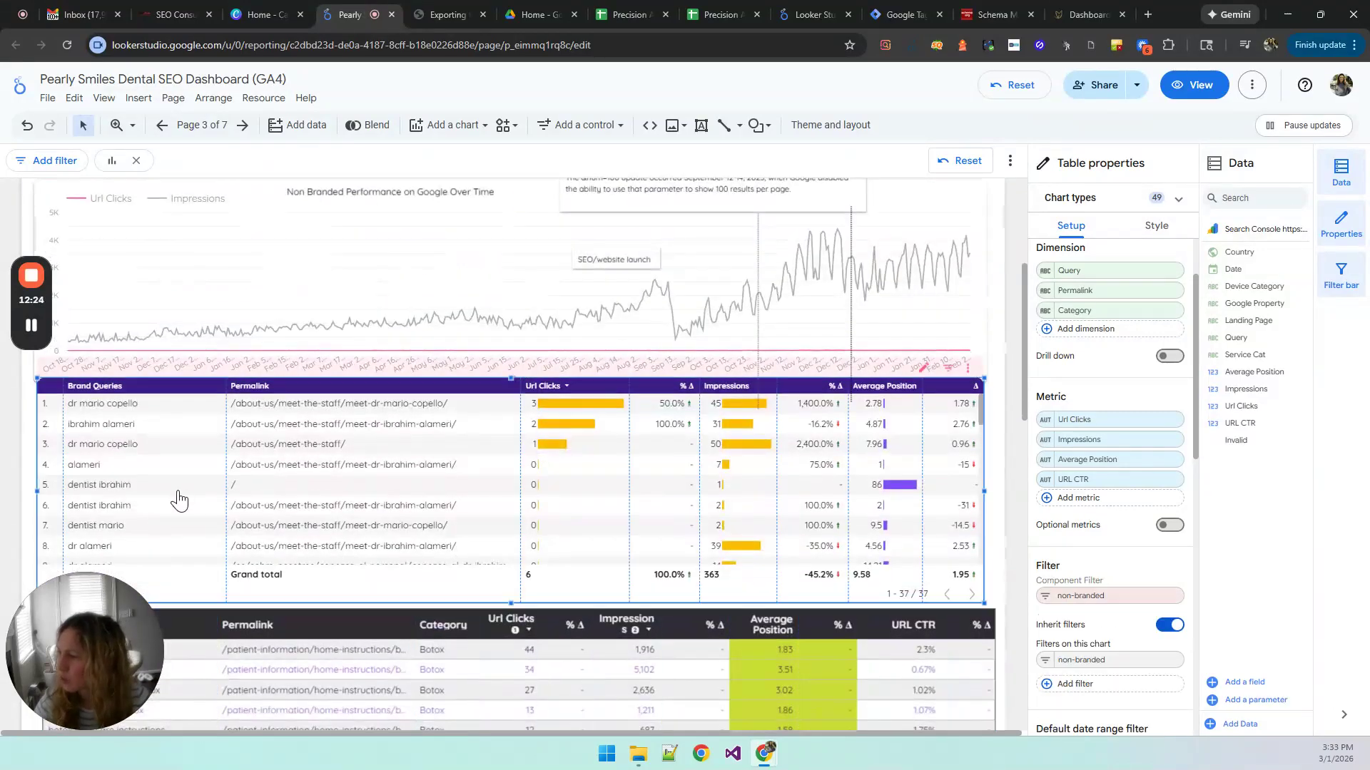
pyautogui.scroll(3, 1013, 452)
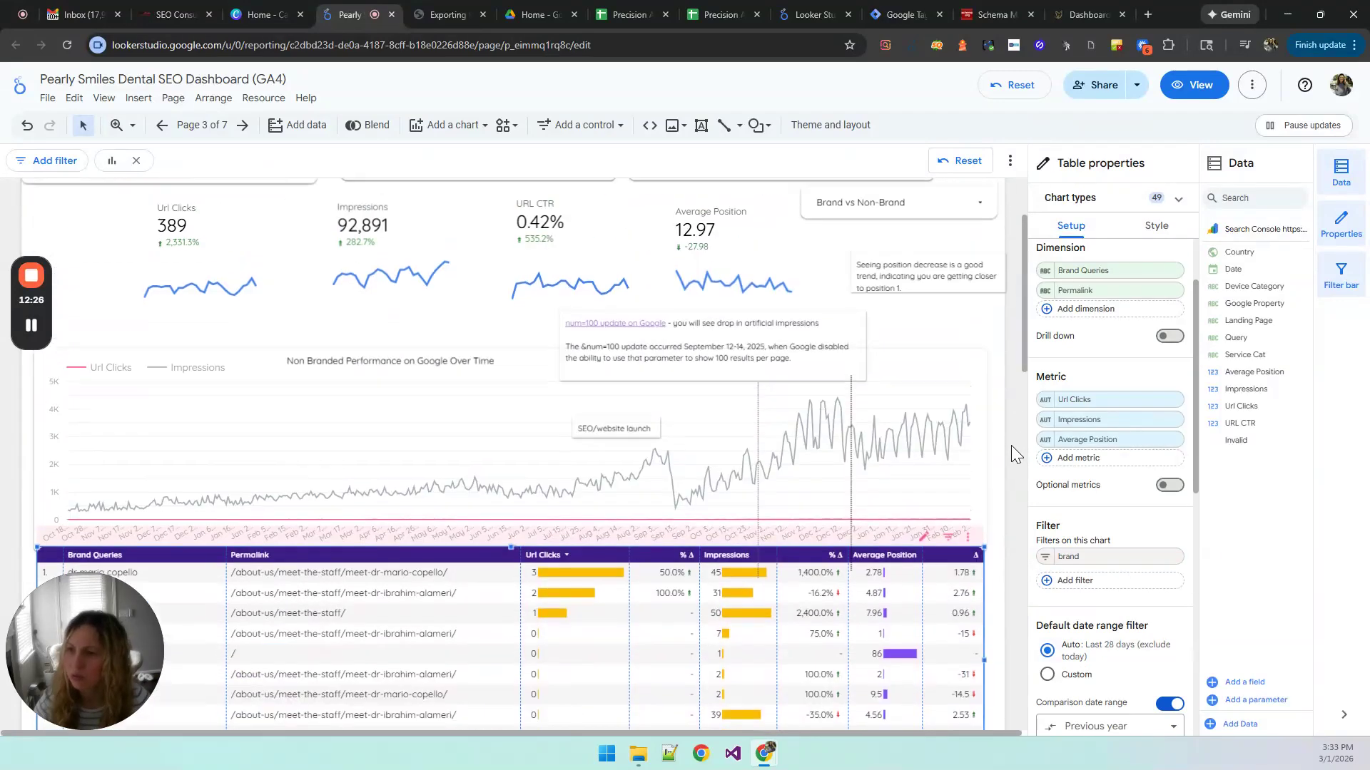
pyautogui.scroll(-3, 1012, 444)
pyautogui.scroll(4, 1009, 439)
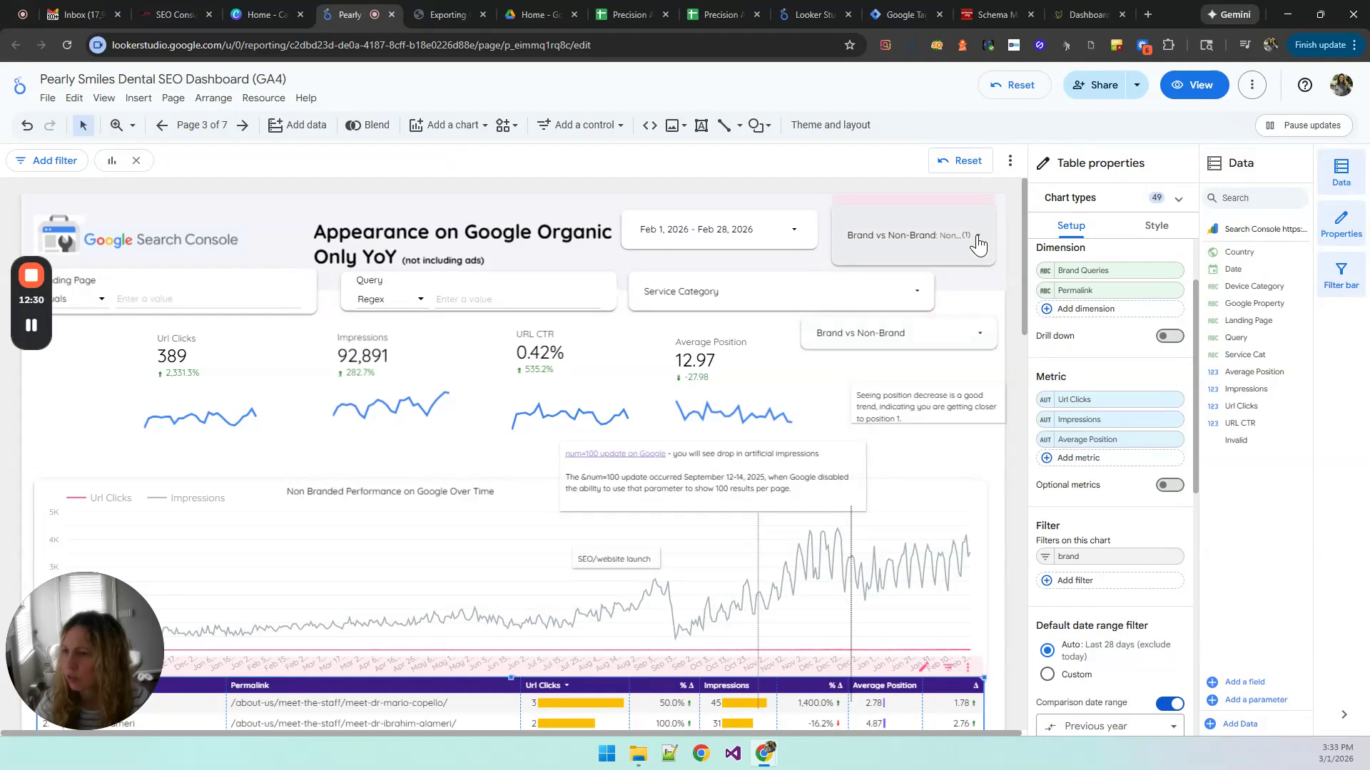
# Step: Delete the duplicate Brand vs Non-Brand drop-down that uses Average Position as its metric
pyautogui.click(981, 336)
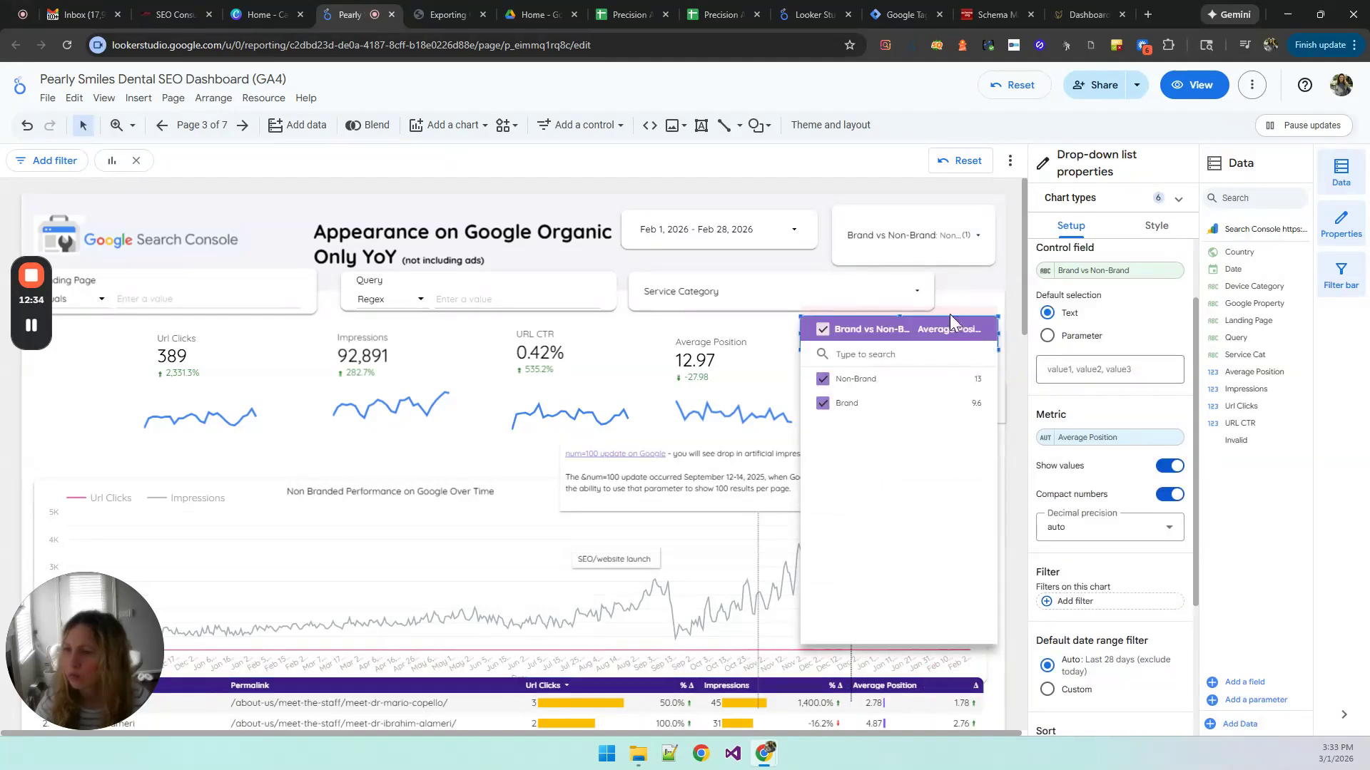
pyautogui.click(1004, 361)
pyautogui.click(961, 356)
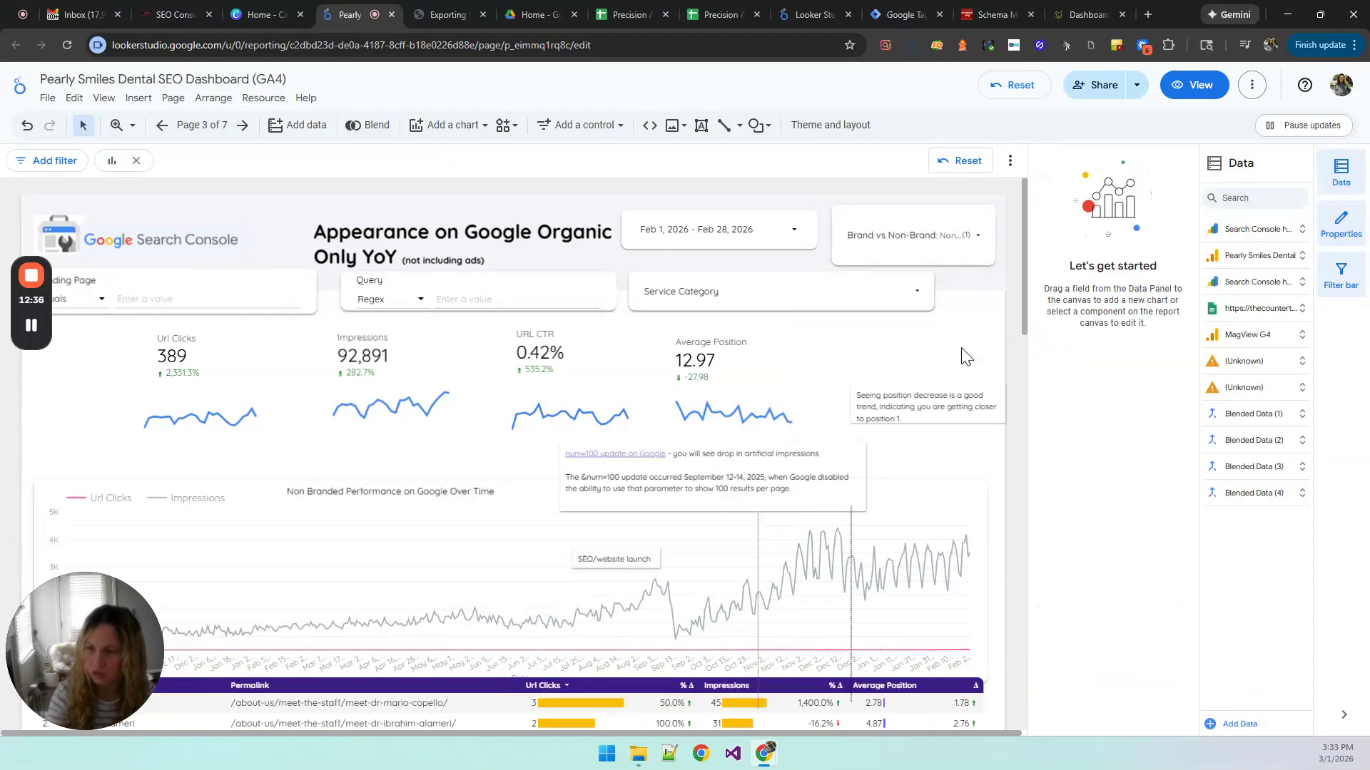
# Step: Open the remaining Brand vs Non-Brand filter and view its options, closing it without changing the selection
pyautogui.click(981, 232)
pyautogui.moveTo(962, 273)
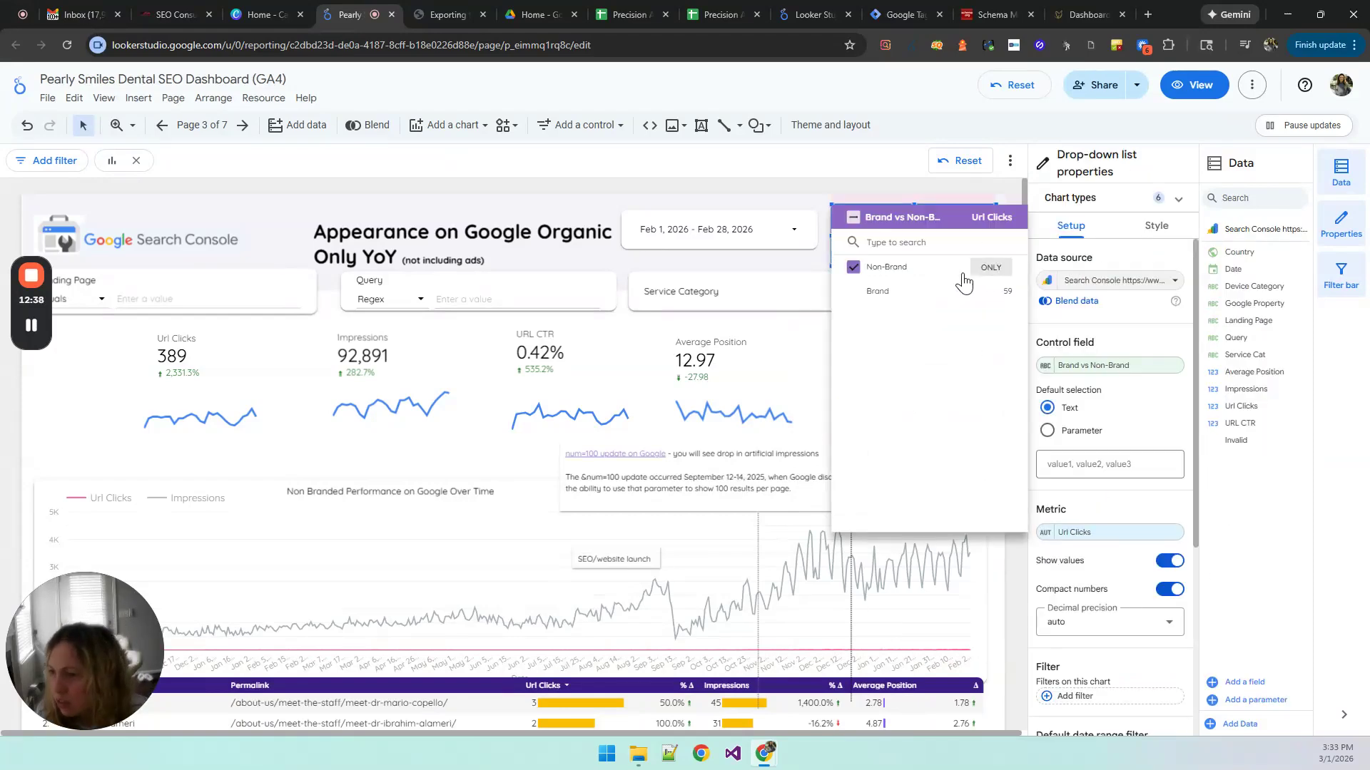
pyautogui.click(1016, 549)
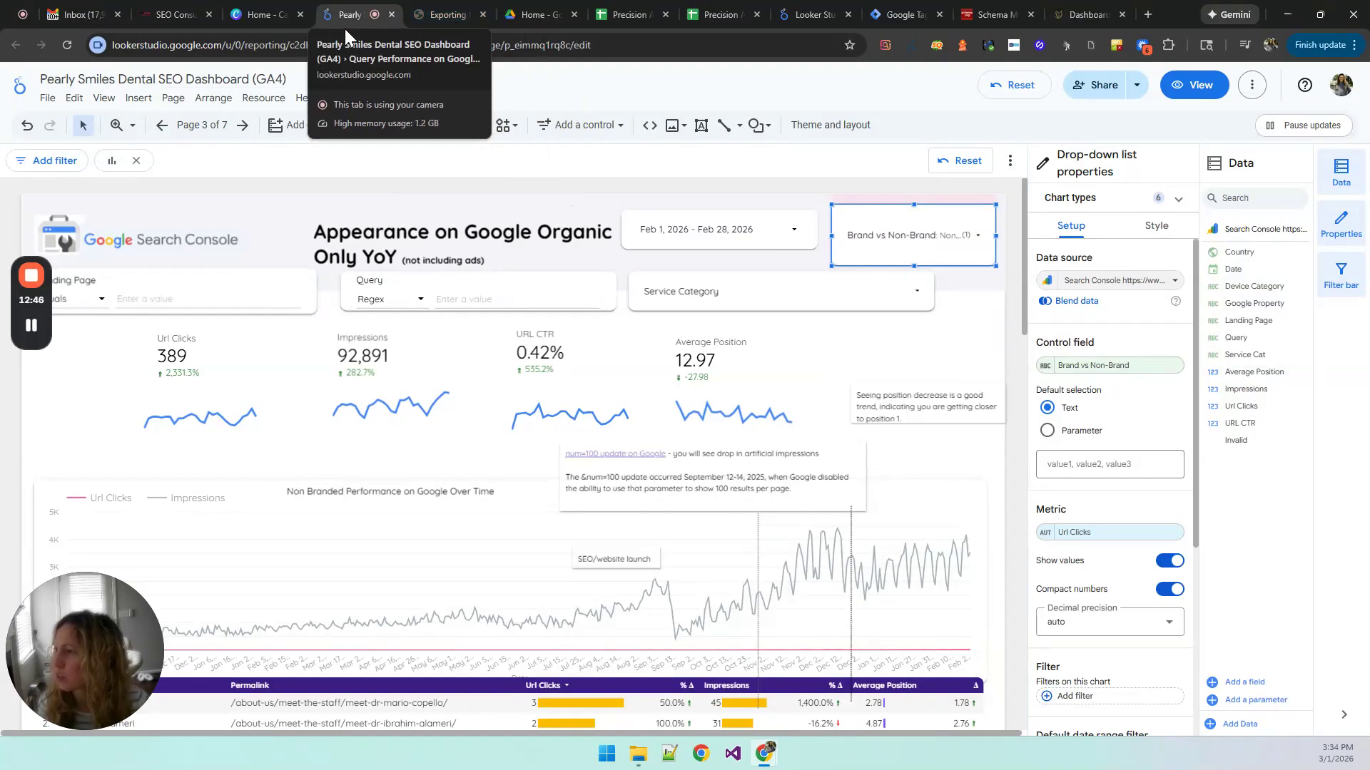
# Step: Examine the Question-Based Keywords section with its scorecards and query table, and return towards the performance chart
pyautogui.scroll(-15, 1007, 550)
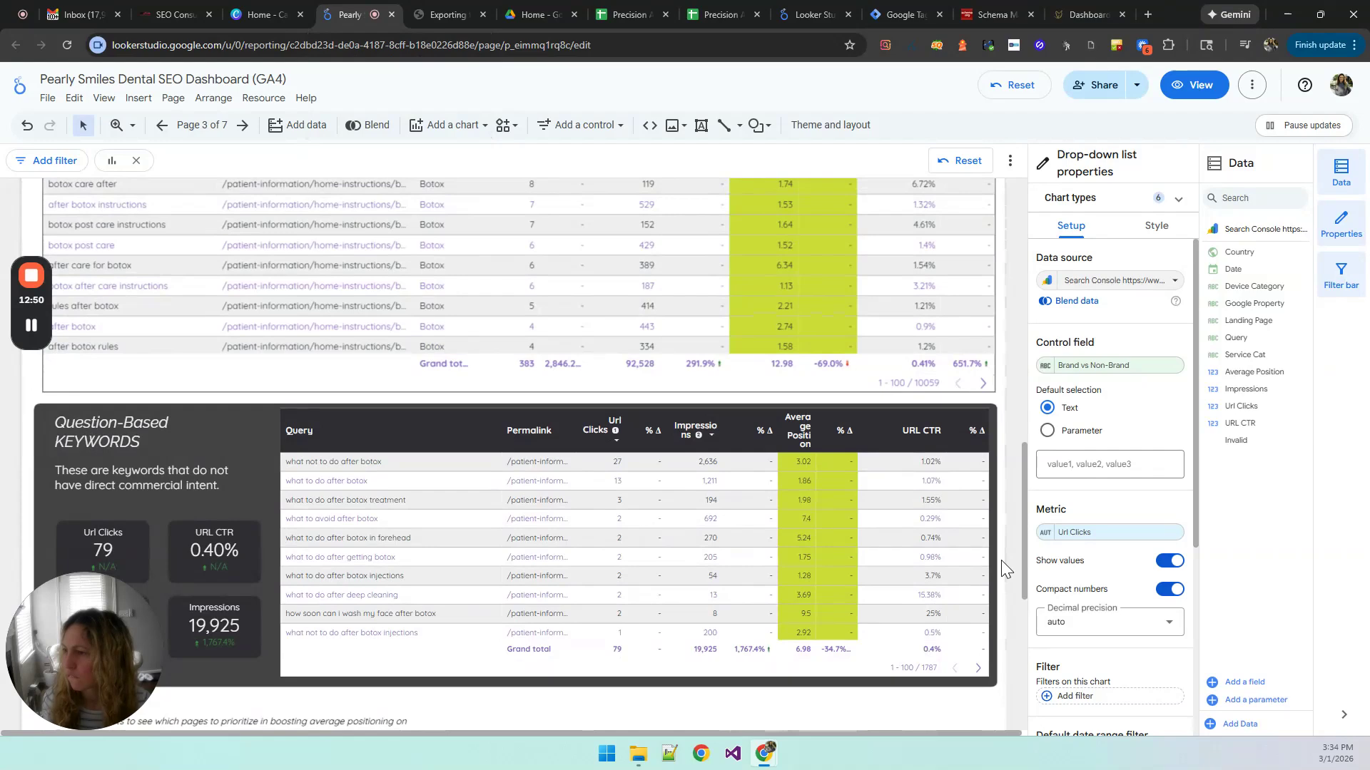
pyautogui.scroll(2, 1000, 560)
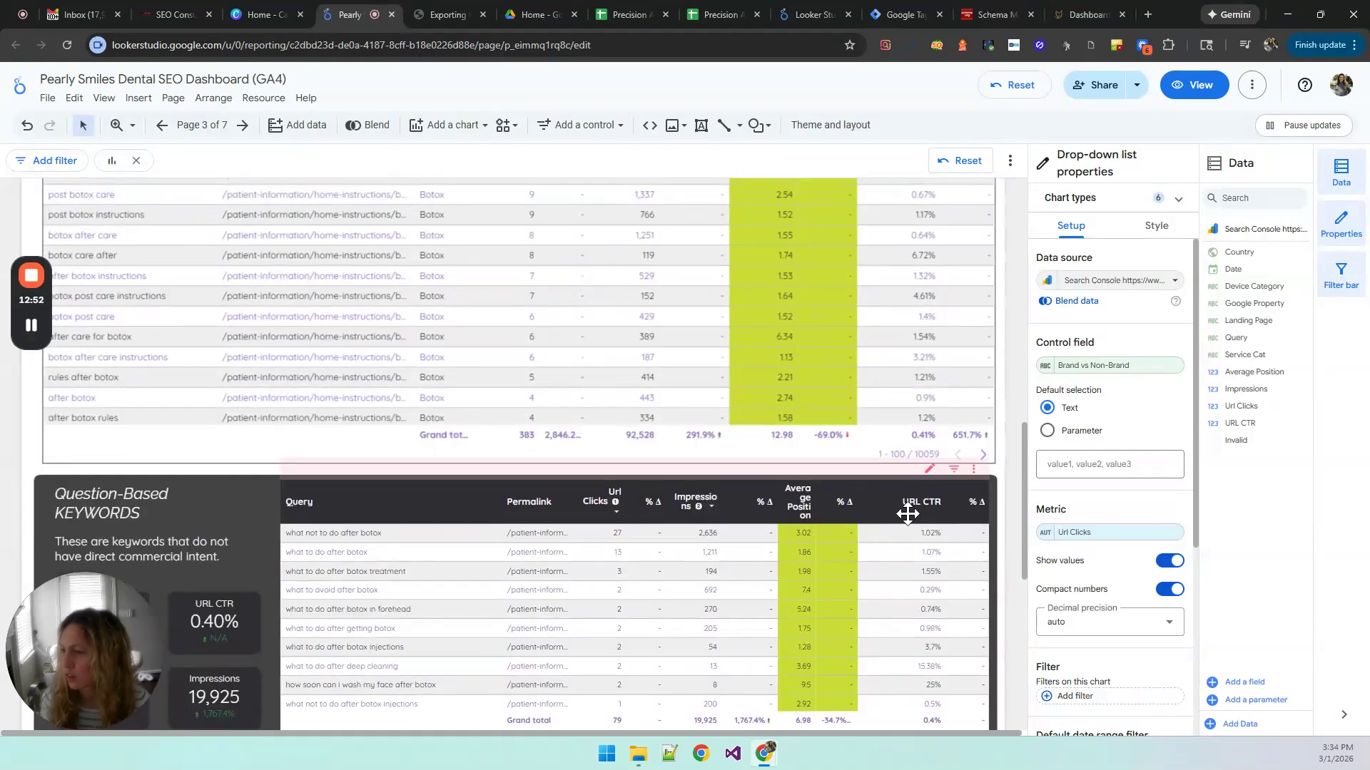
pyautogui.scroll(-2, 952, 575)
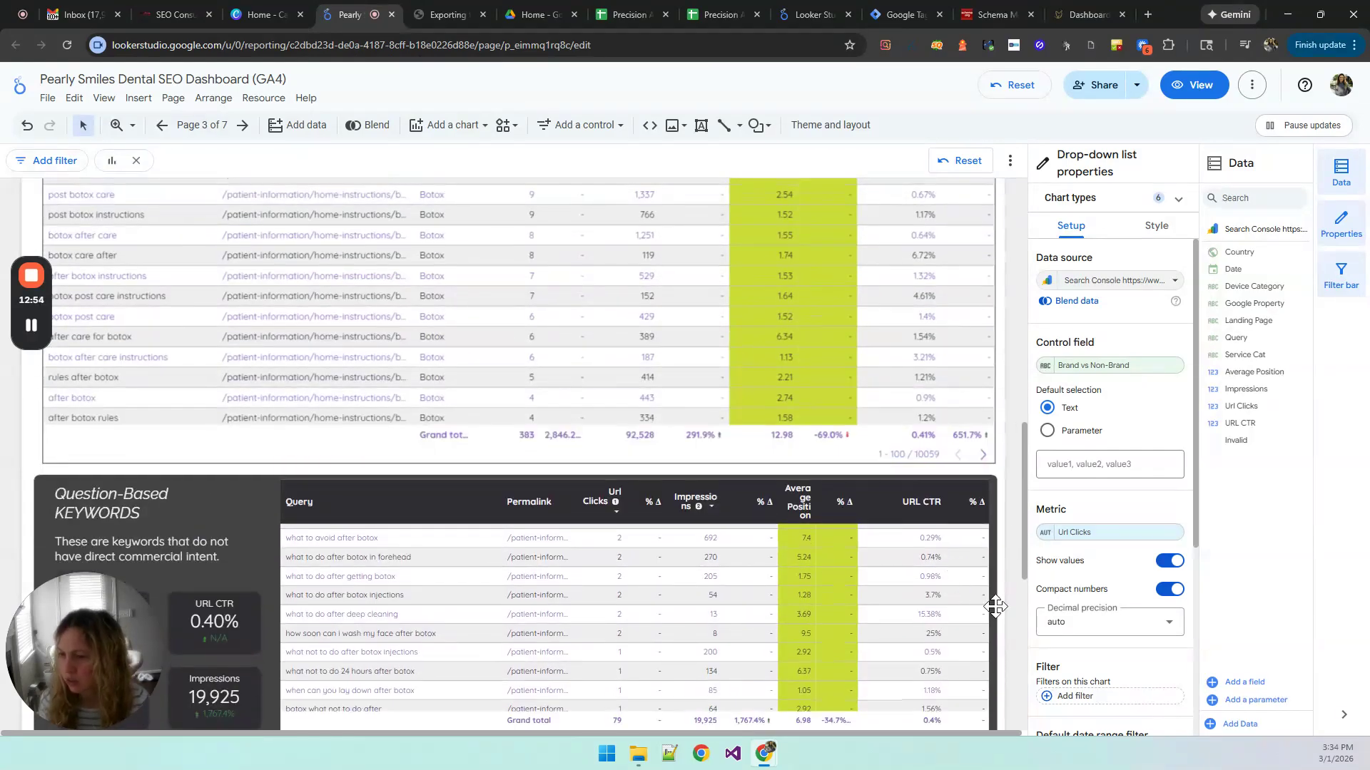
pyautogui.scroll(-5, 1003, 616)
pyautogui.scroll(3, 1003, 618)
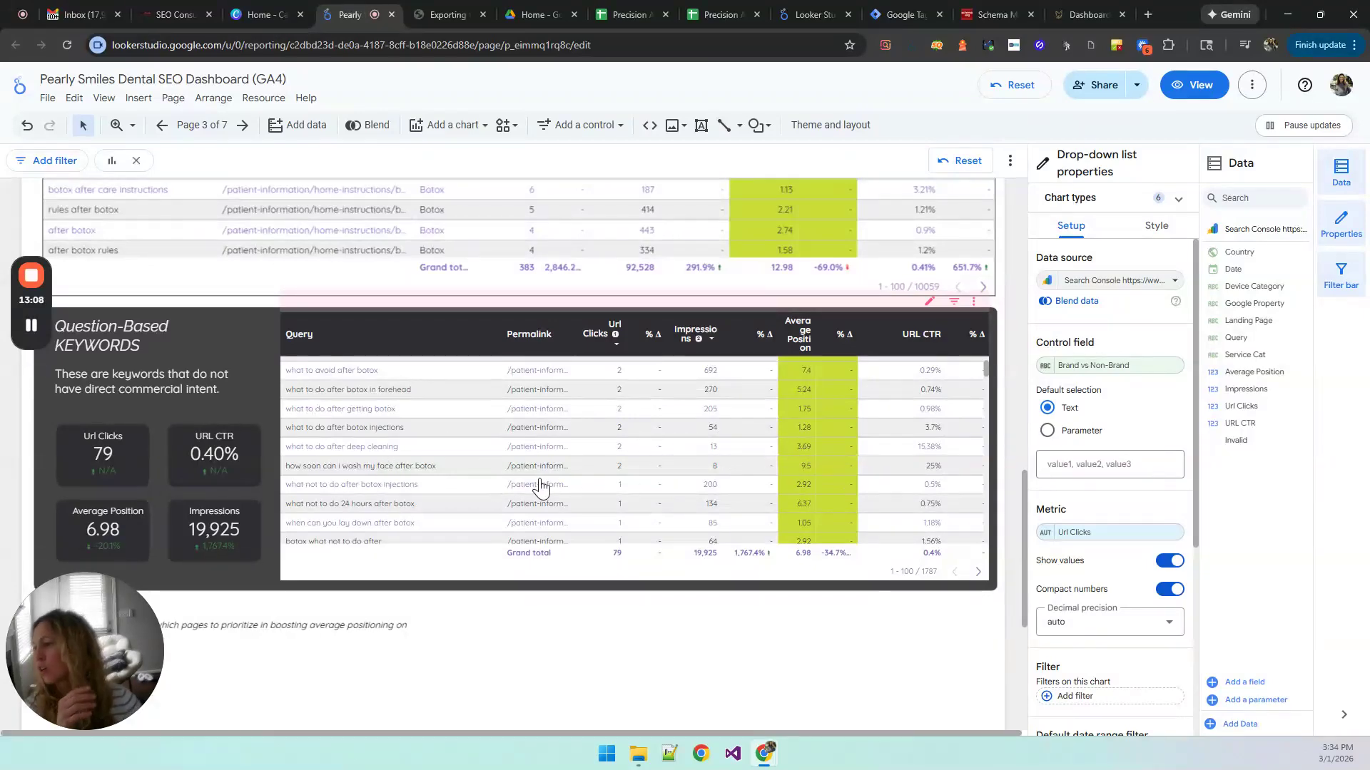
pyautogui.scroll(10, 1005, 515)
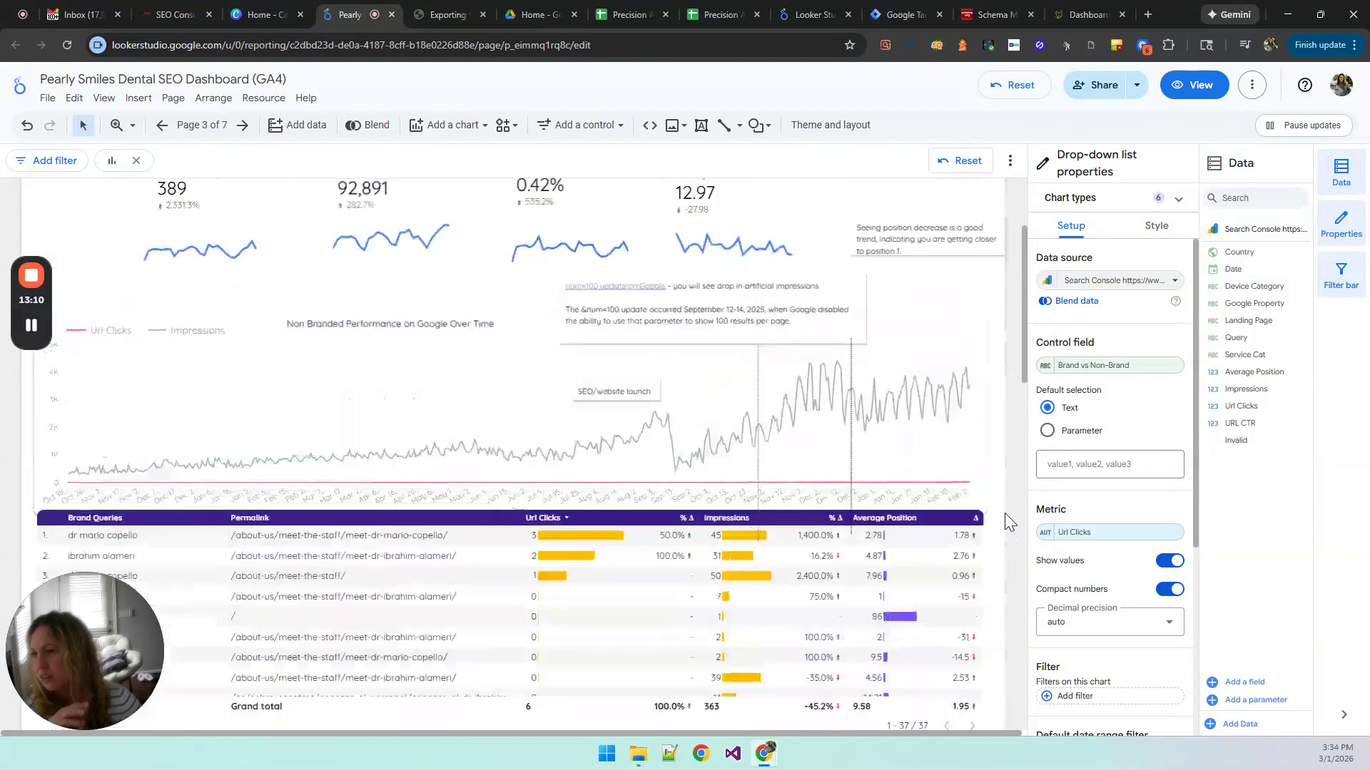
# Step: Filter the Query control with the regex "implant" and check the report's tables down to the Question-Based Keywords section
pyautogui.scroll(3, 1006, 523)
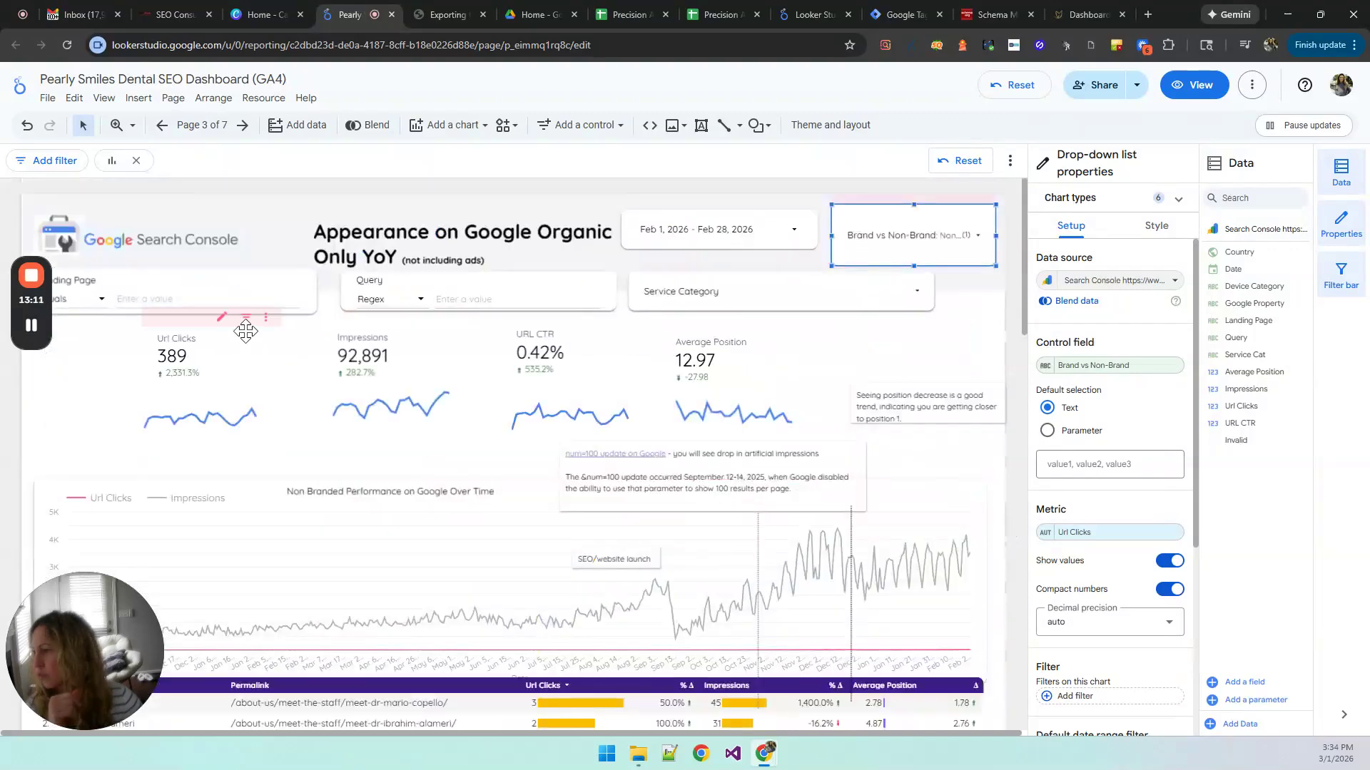
pyautogui.click(480, 294)
pyautogui.write('in')
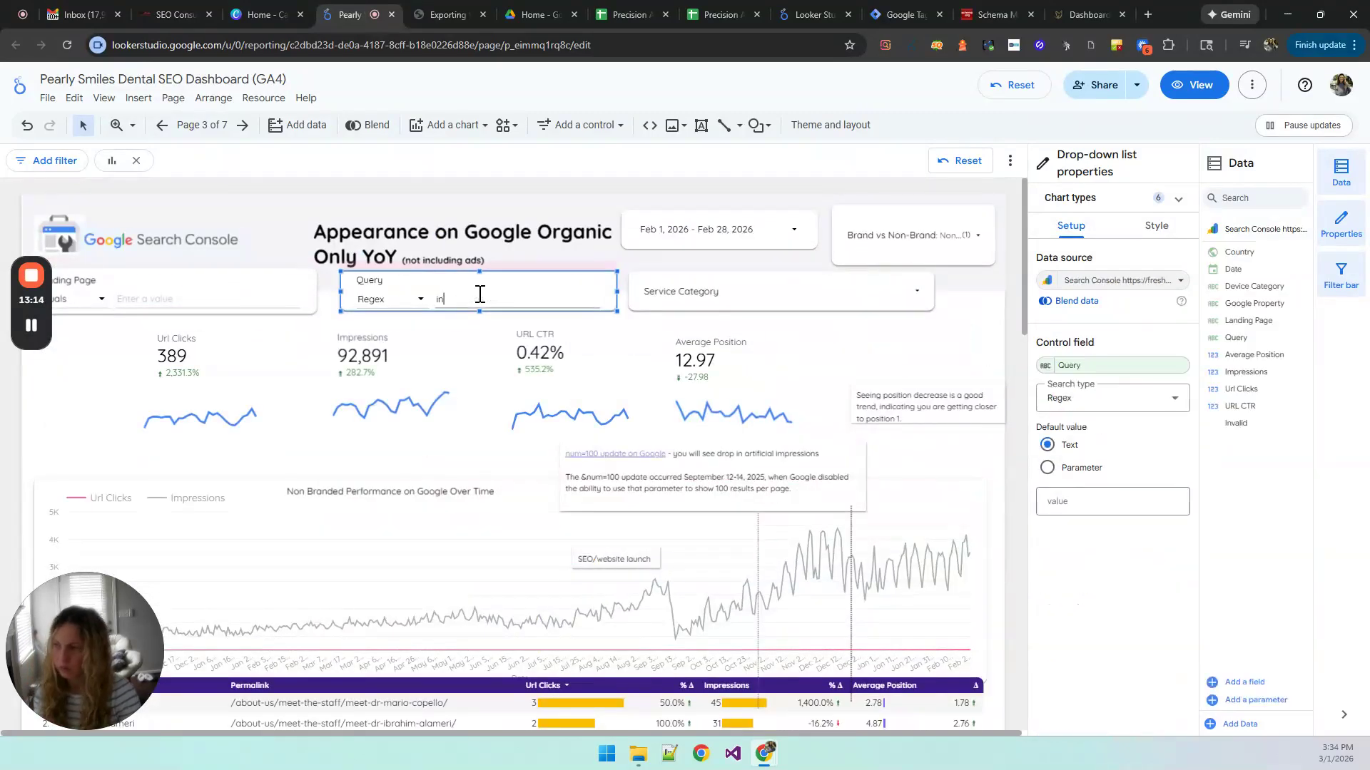
pyautogui.write('plan')
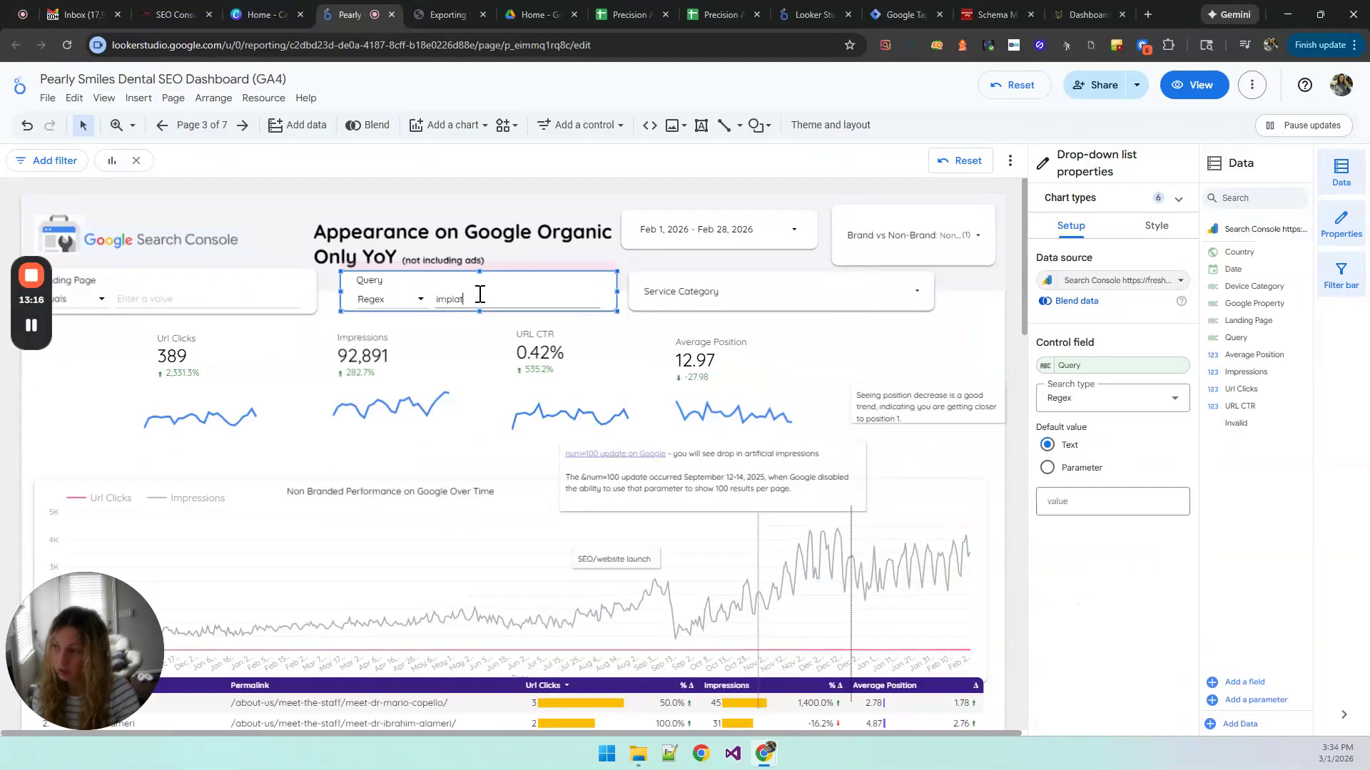
pyautogui.write('t')
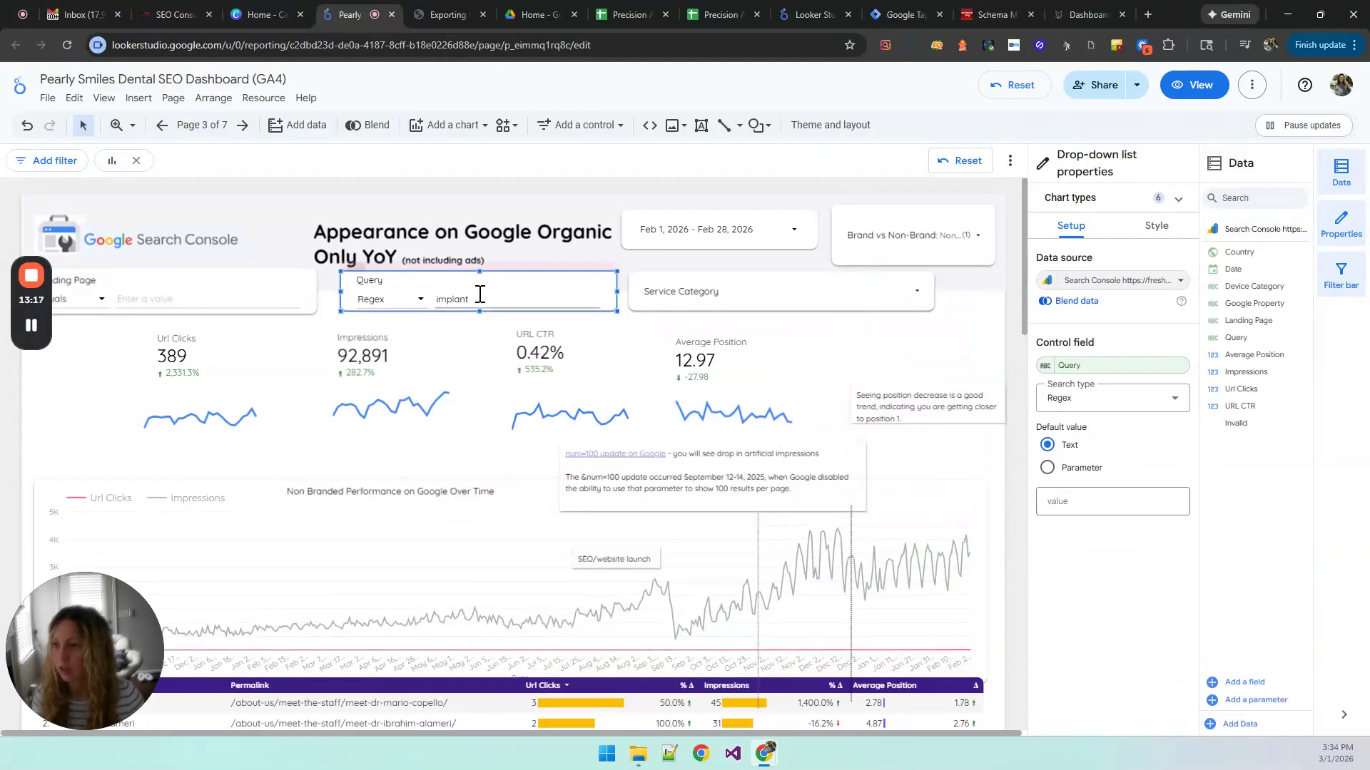
pyautogui.press('Return')
pyautogui.scroll(-3, 1014, 664)
pyautogui.scroll(-10, 1015, 665)
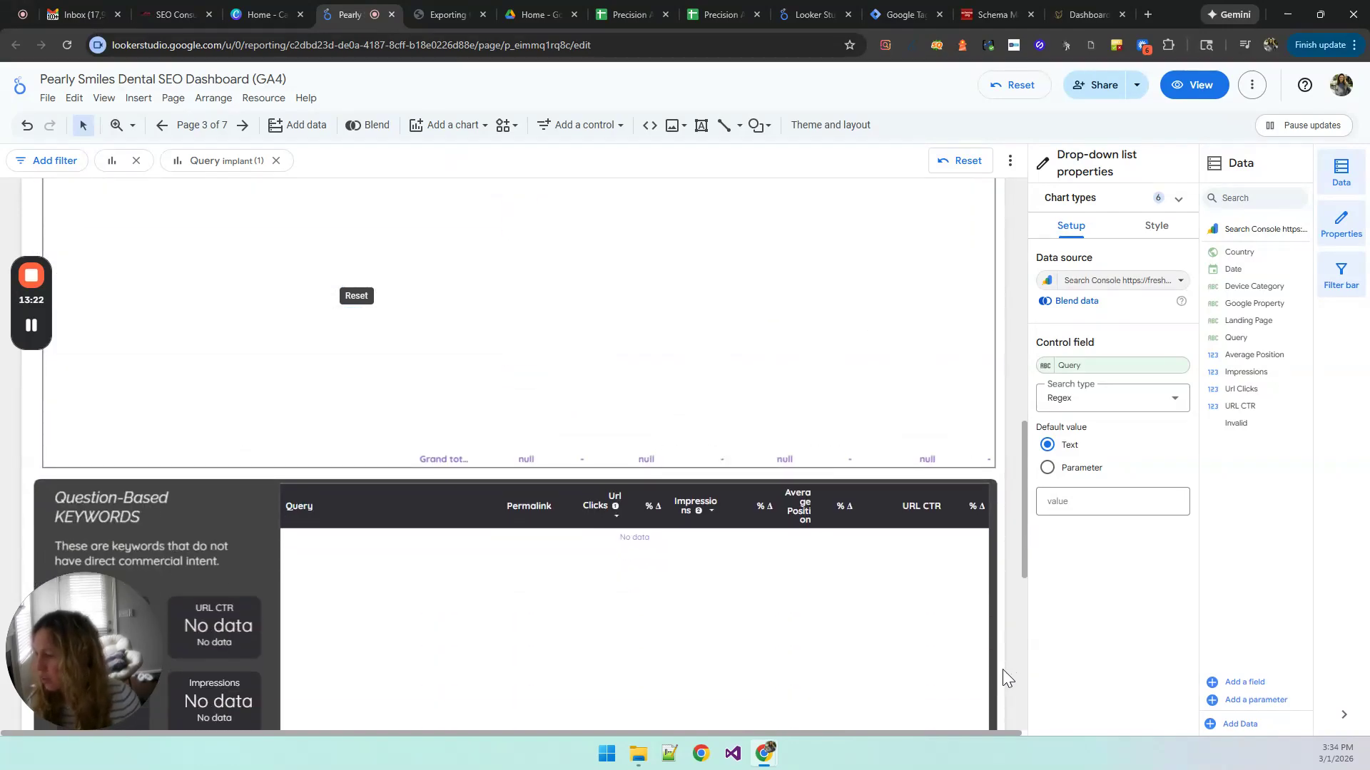
pyautogui.scroll(-8, 1003, 669)
pyautogui.scroll(5, 1003, 667)
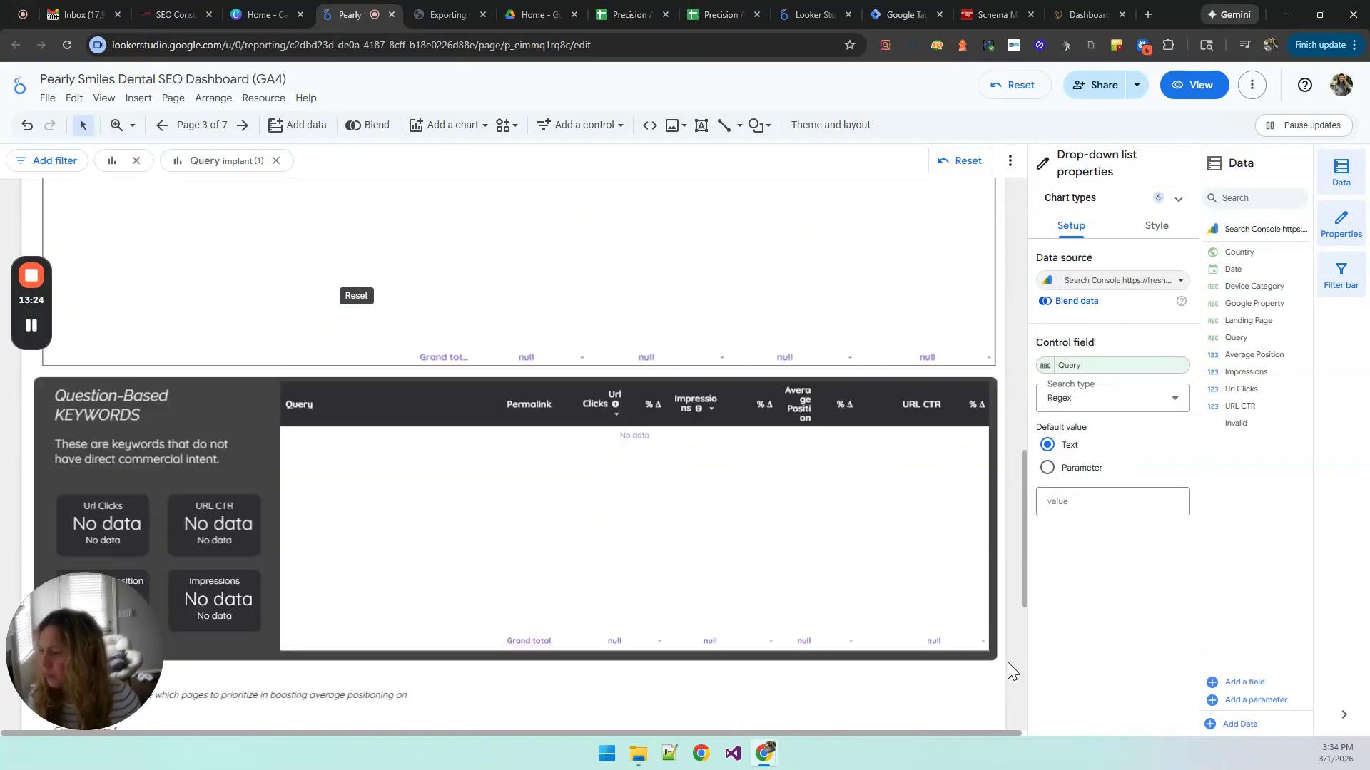
pyautogui.scroll(15, 1003, 663)
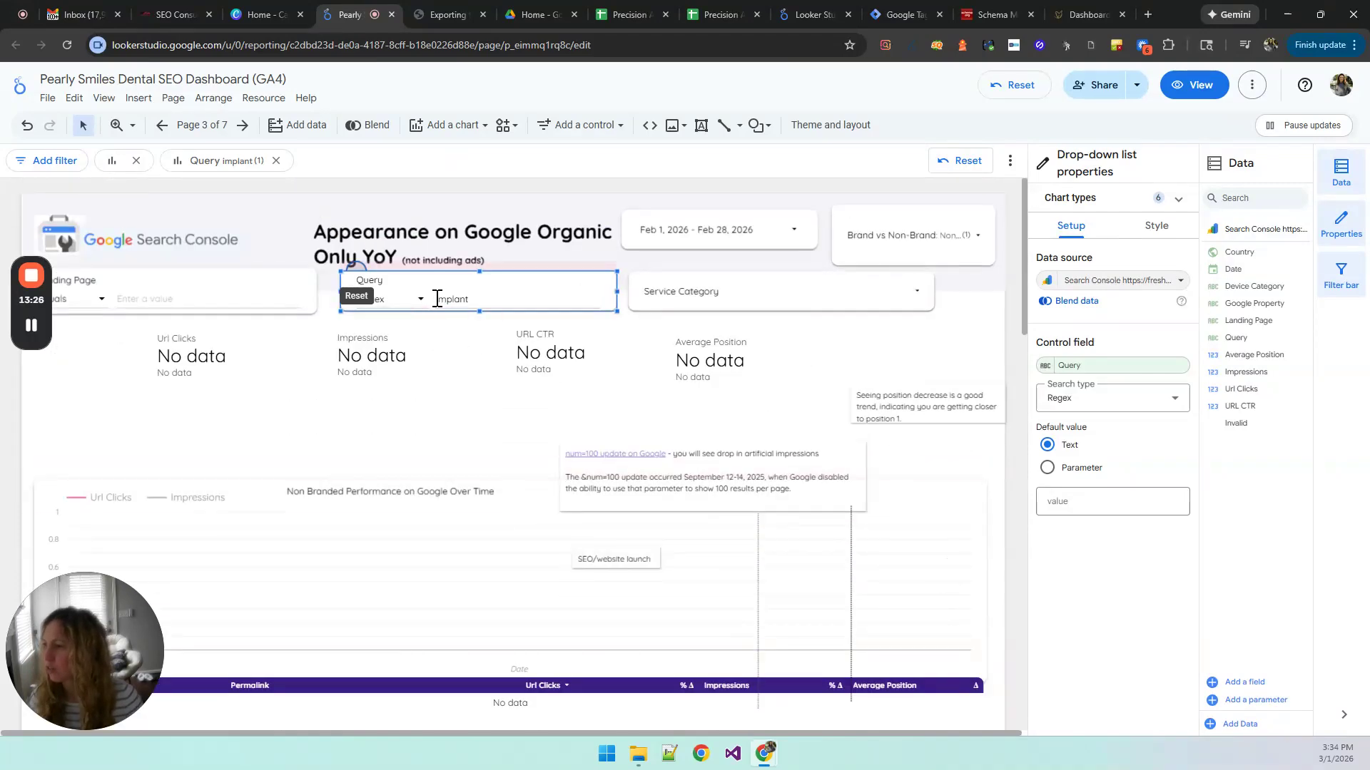
# Step: Change the Query control's regex to ".*implant.*" and apply it
pyautogui.click(438, 298)
pyautogui.write('.*')
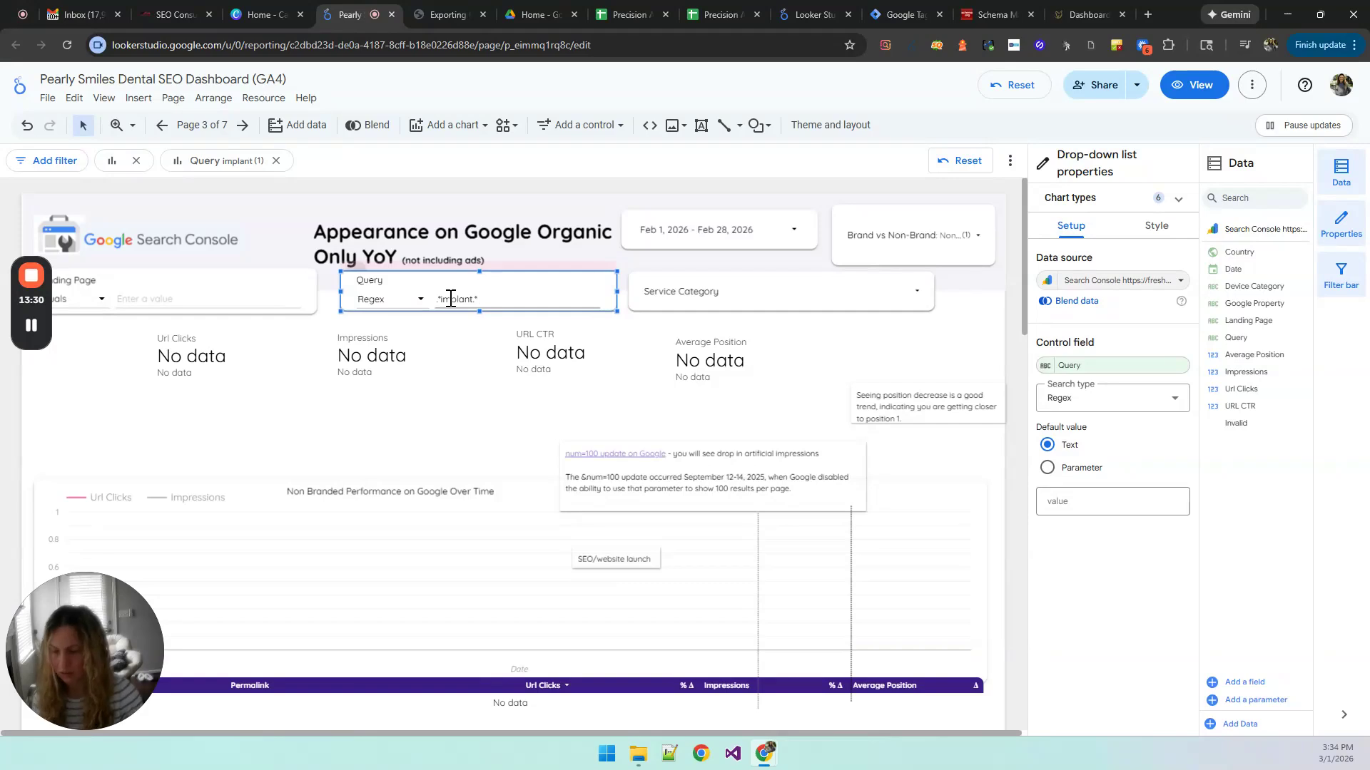
pyautogui.press('Return')
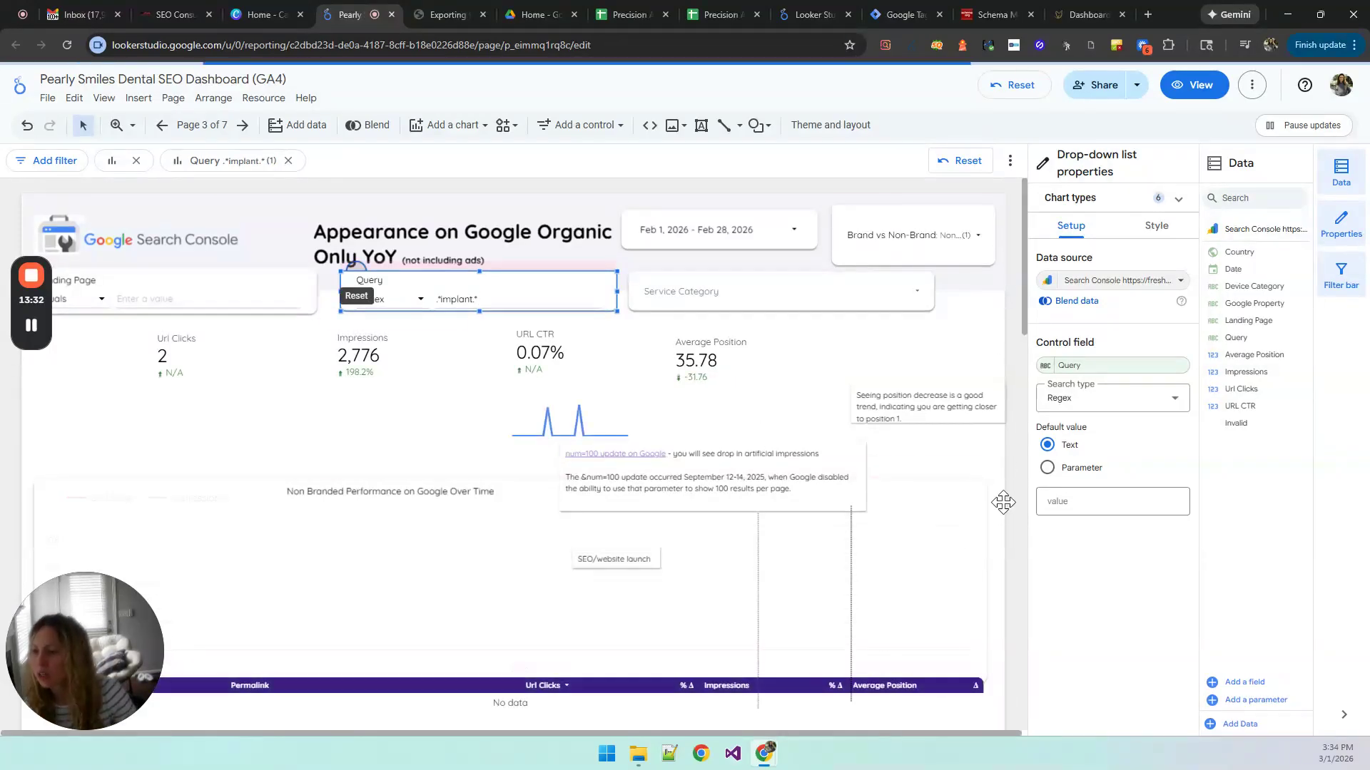
# Step: Examine the implant rows in the categorized query table and the Question-Based Keywords table, selecting the latter, and look over the Commercial Keywords section
pyautogui.scroll(-3, 1002, 504)
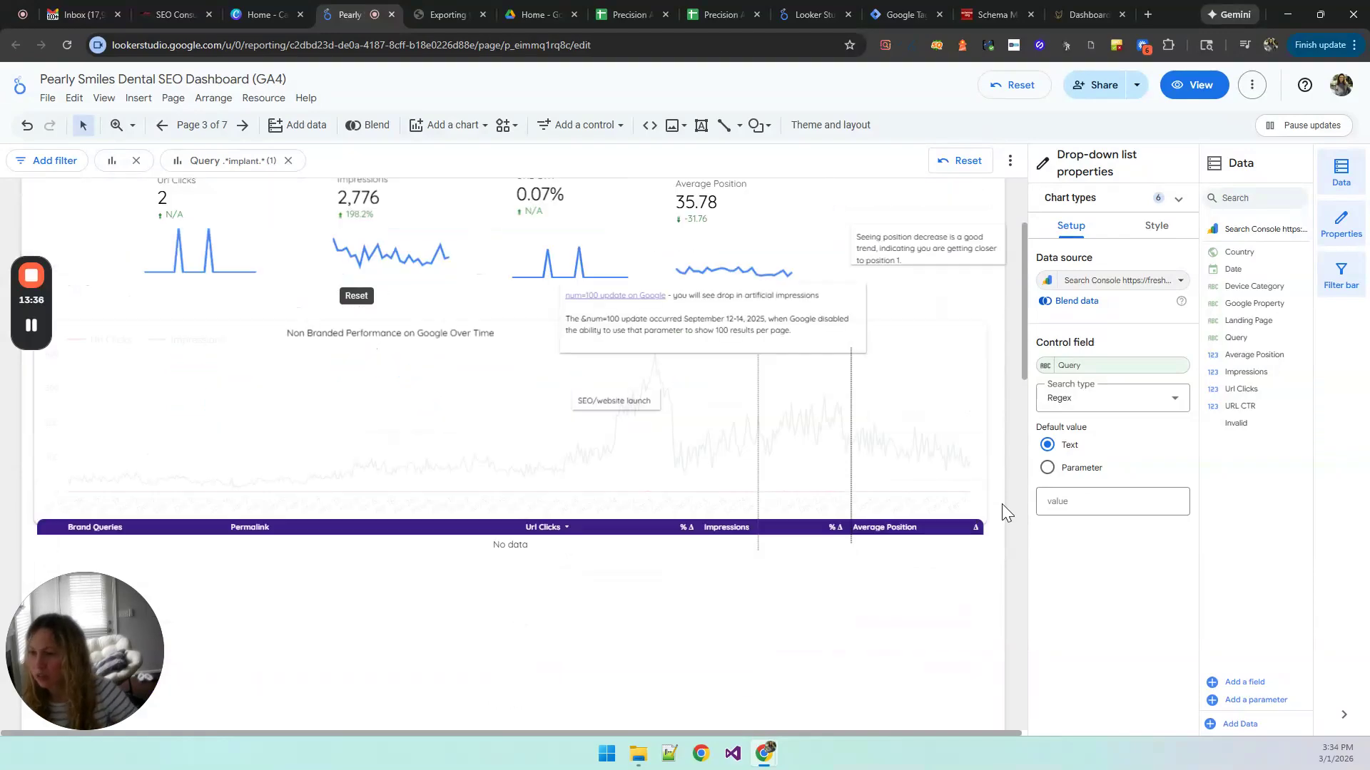
pyautogui.scroll(-10, 1001, 504)
pyautogui.scroll(-7, 1001, 504)
pyautogui.scroll(2, 1001, 504)
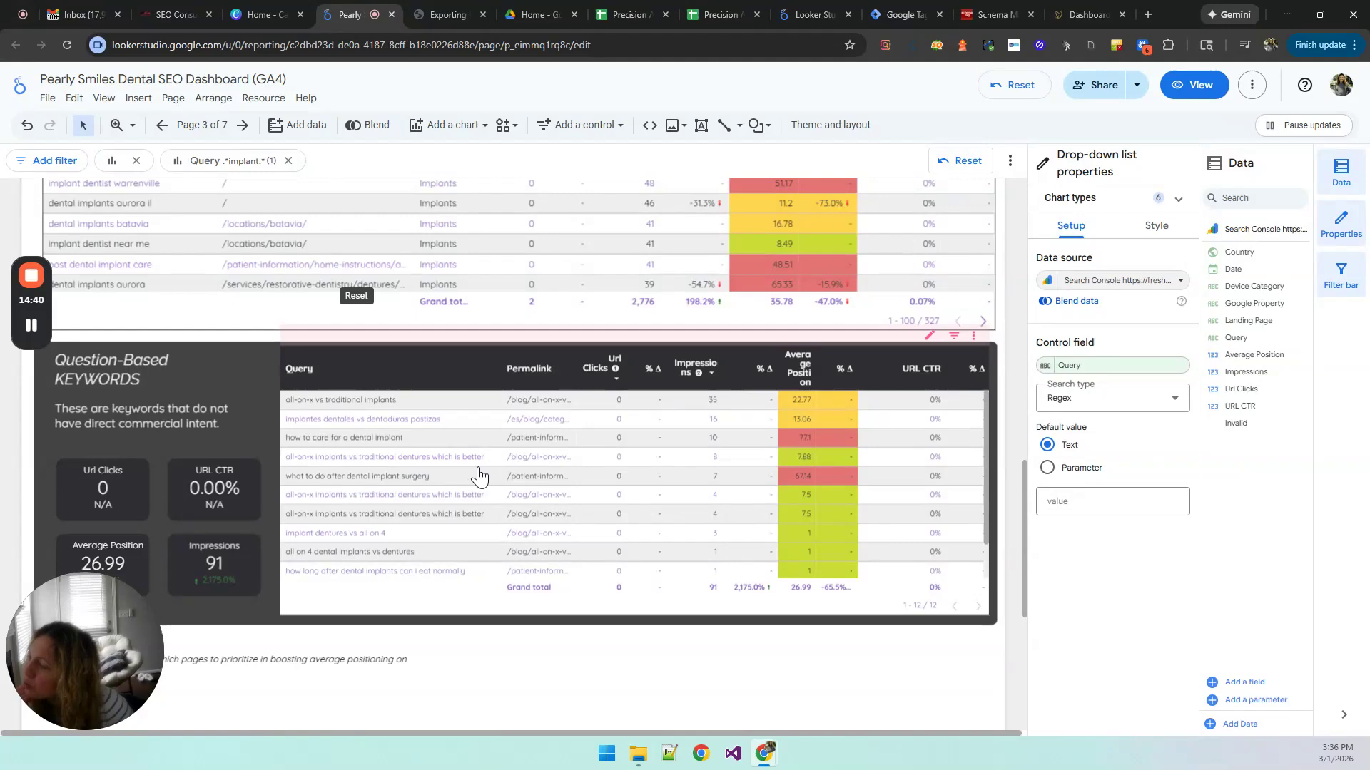
pyautogui.scroll(-1, 478, 475)
pyautogui.scroll(-1, 478, 474)
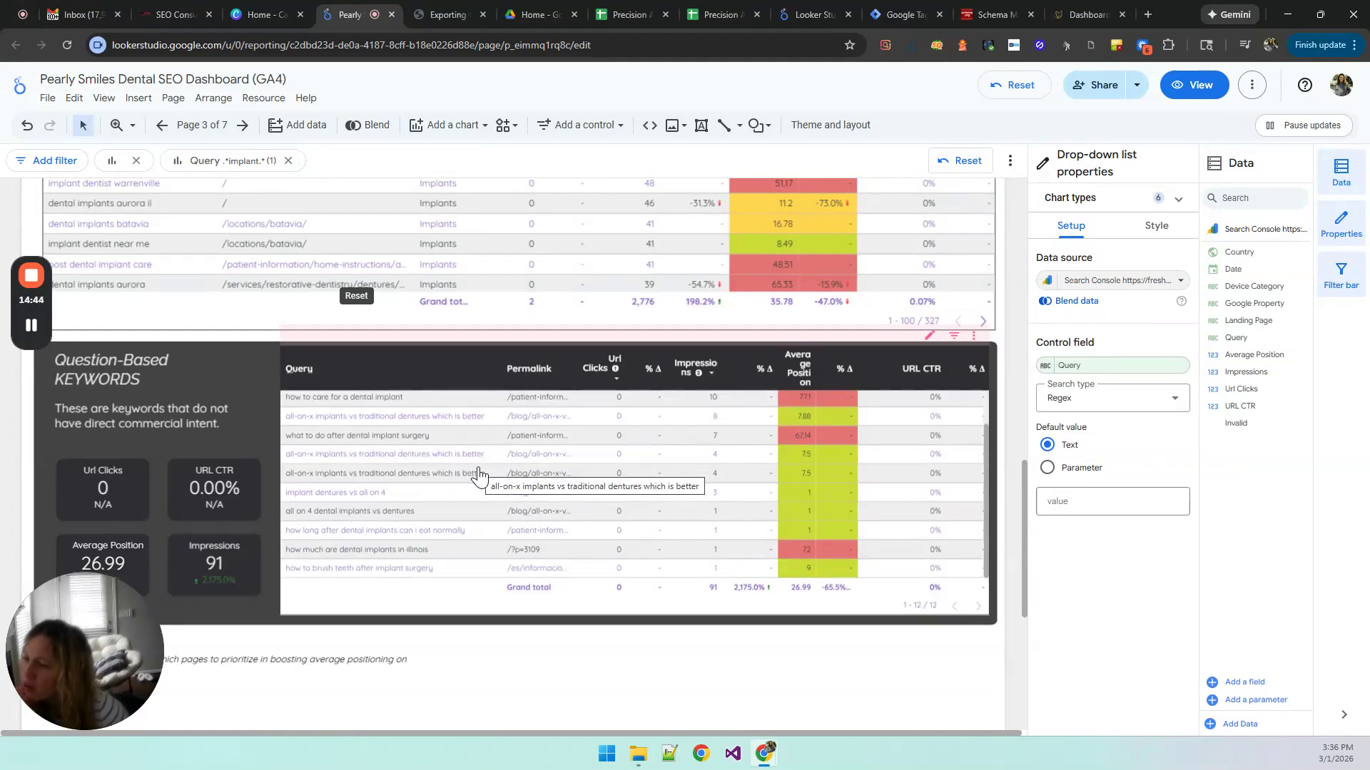
pyautogui.scroll(2, 478, 474)
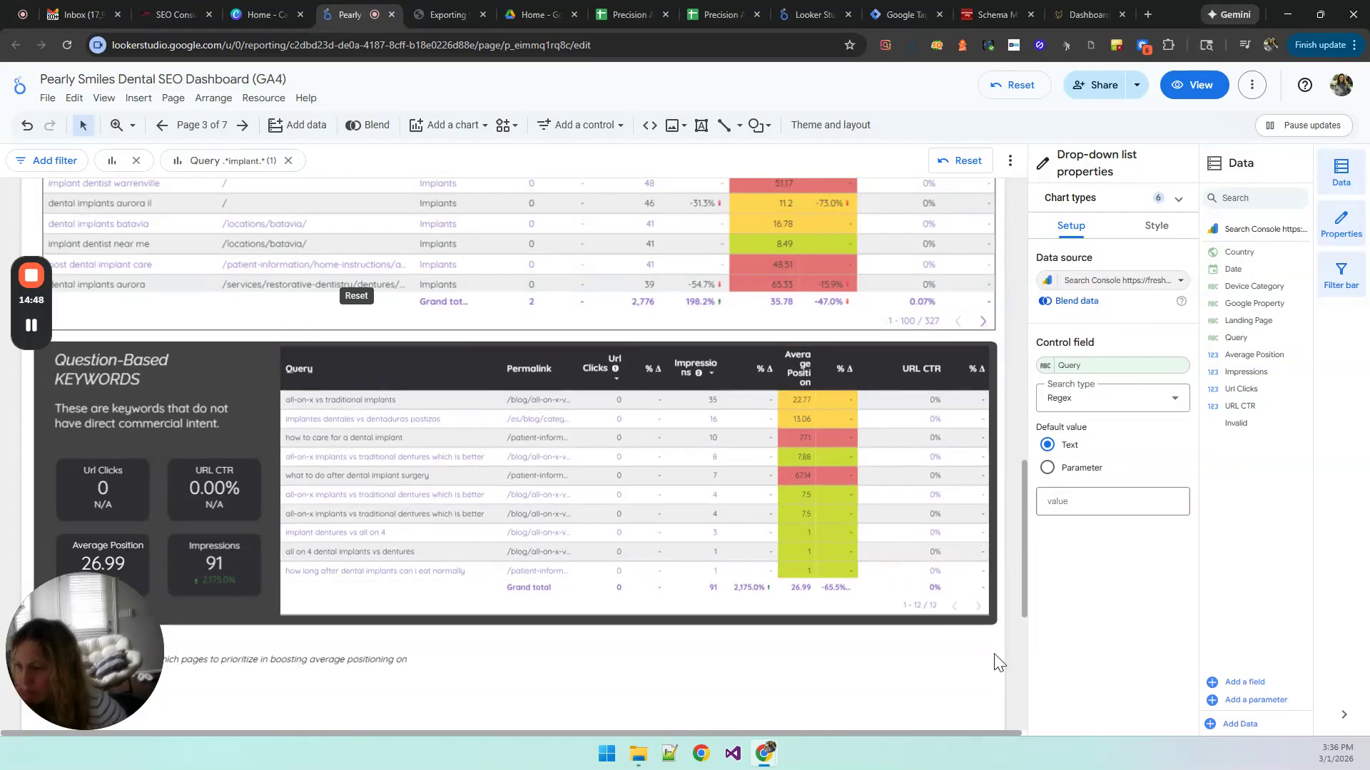
pyautogui.click(450, 586)
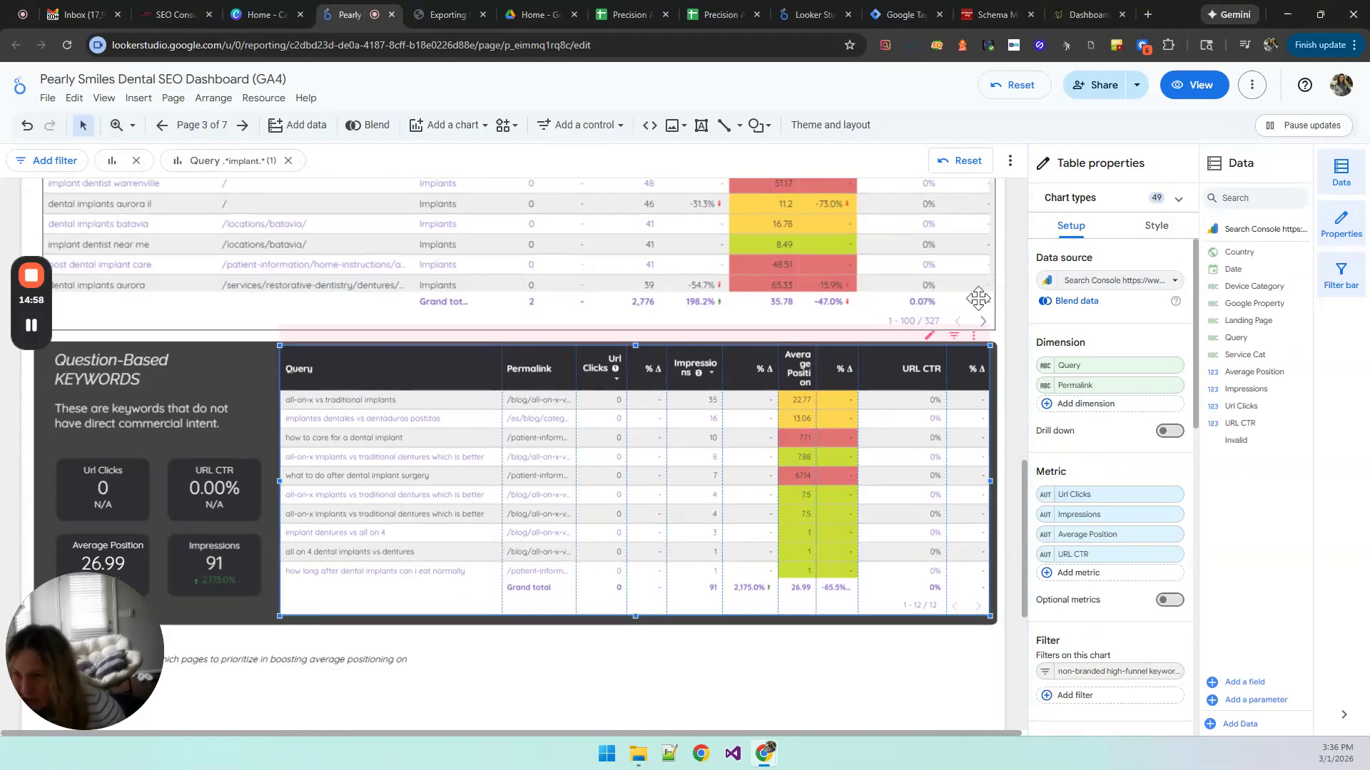
pyautogui.scroll(8, 1000, 306)
pyautogui.scroll(4, 1003, 302)
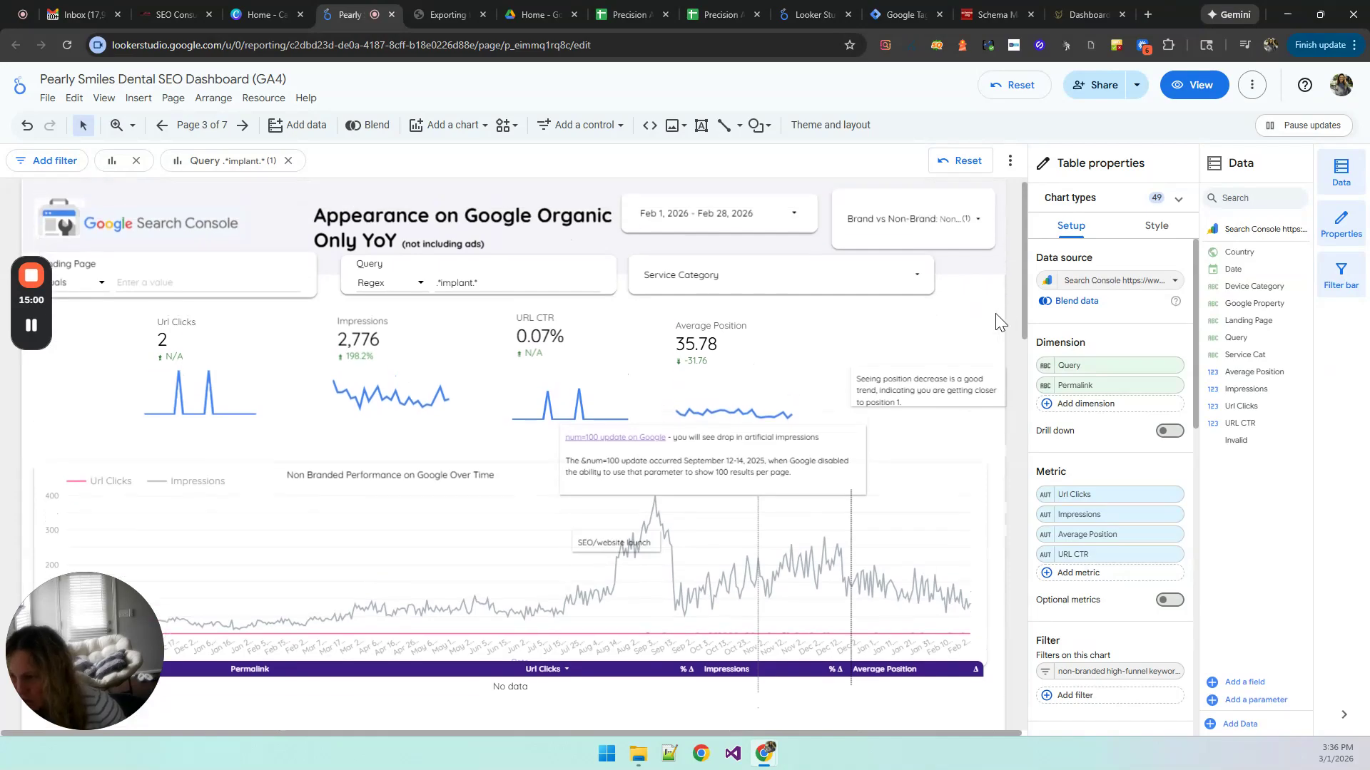
pyautogui.scroll(-12, 1001, 306)
pyautogui.scroll(-5, 1009, 442)
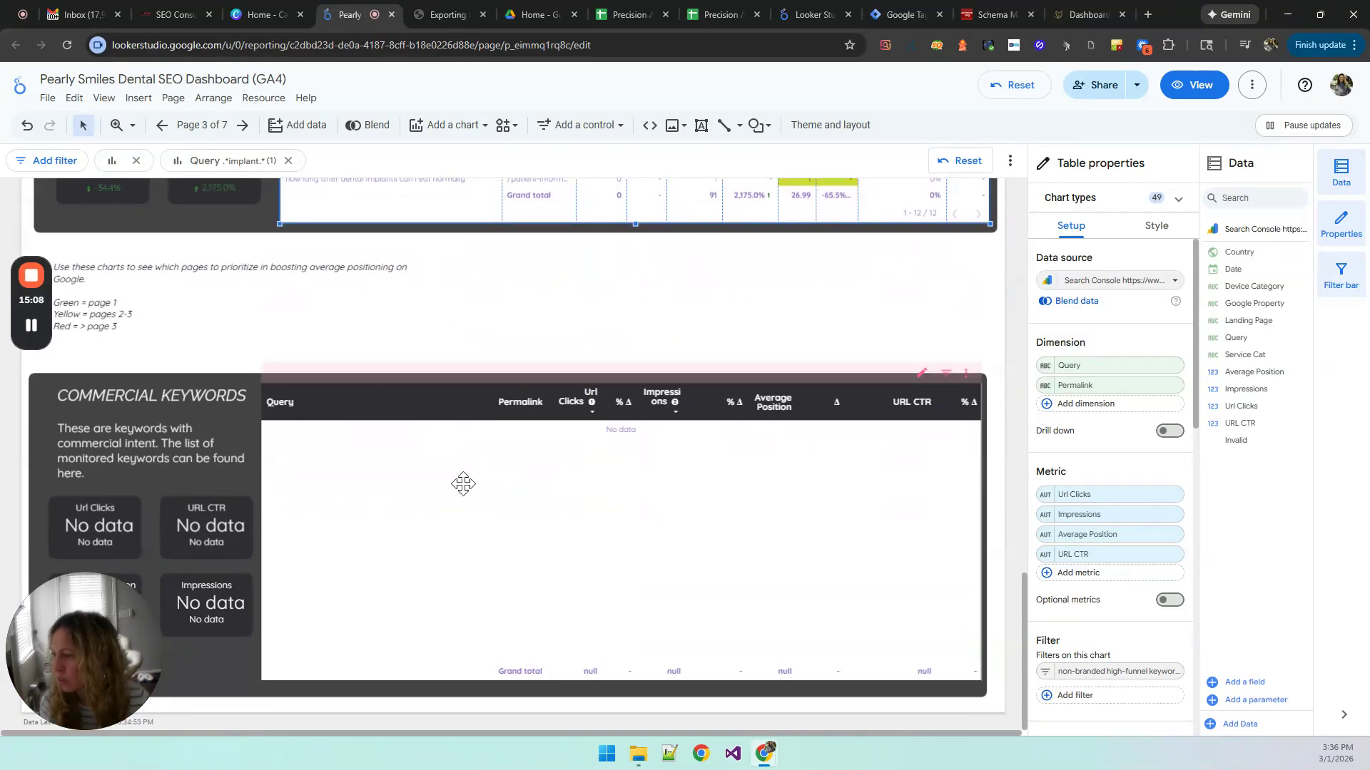
pyautogui.scroll(1, 998, 544)
pyautogui.scroll(4, 998, 544)
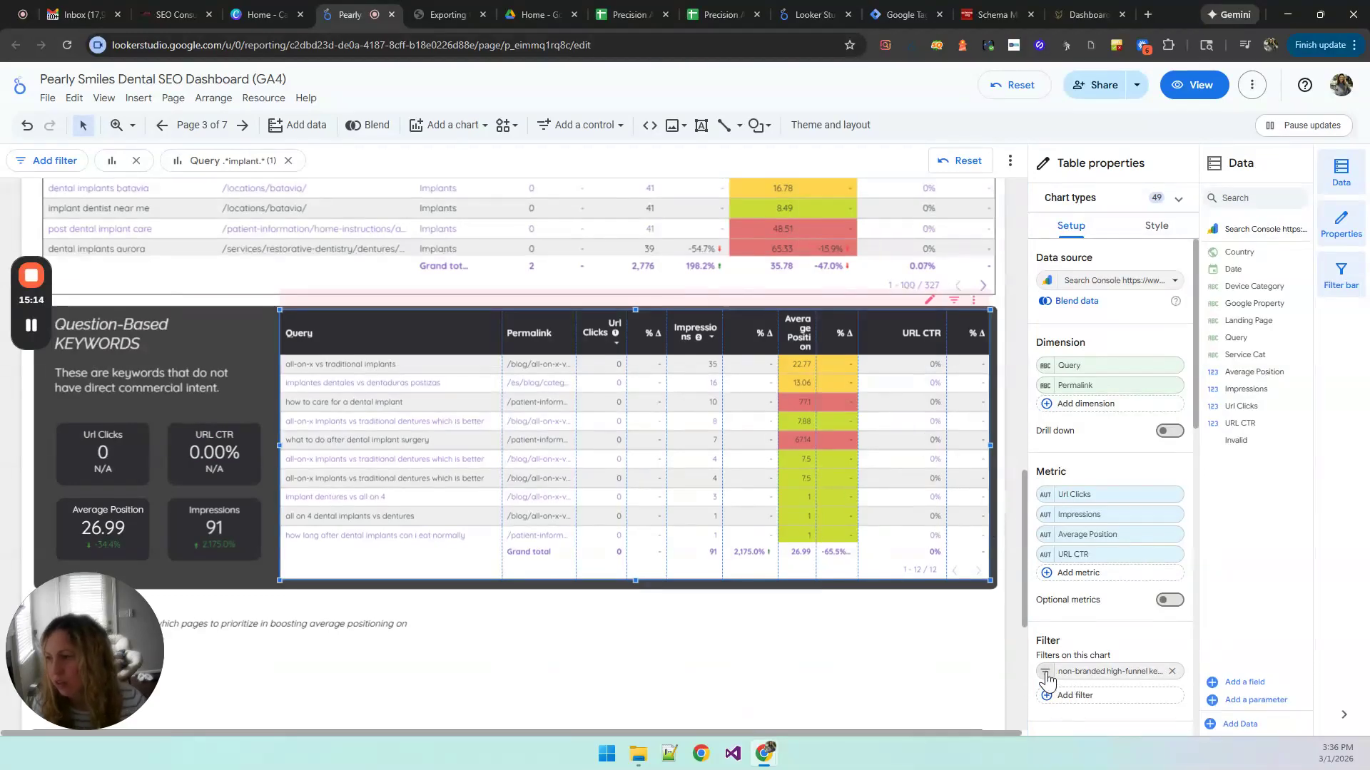
# Step: Open the Question-Based Keywords table's non-branded high-funnel filter, inspect the full include regex of question words, and close it unchanged
pyautogui.click(1047, 673)
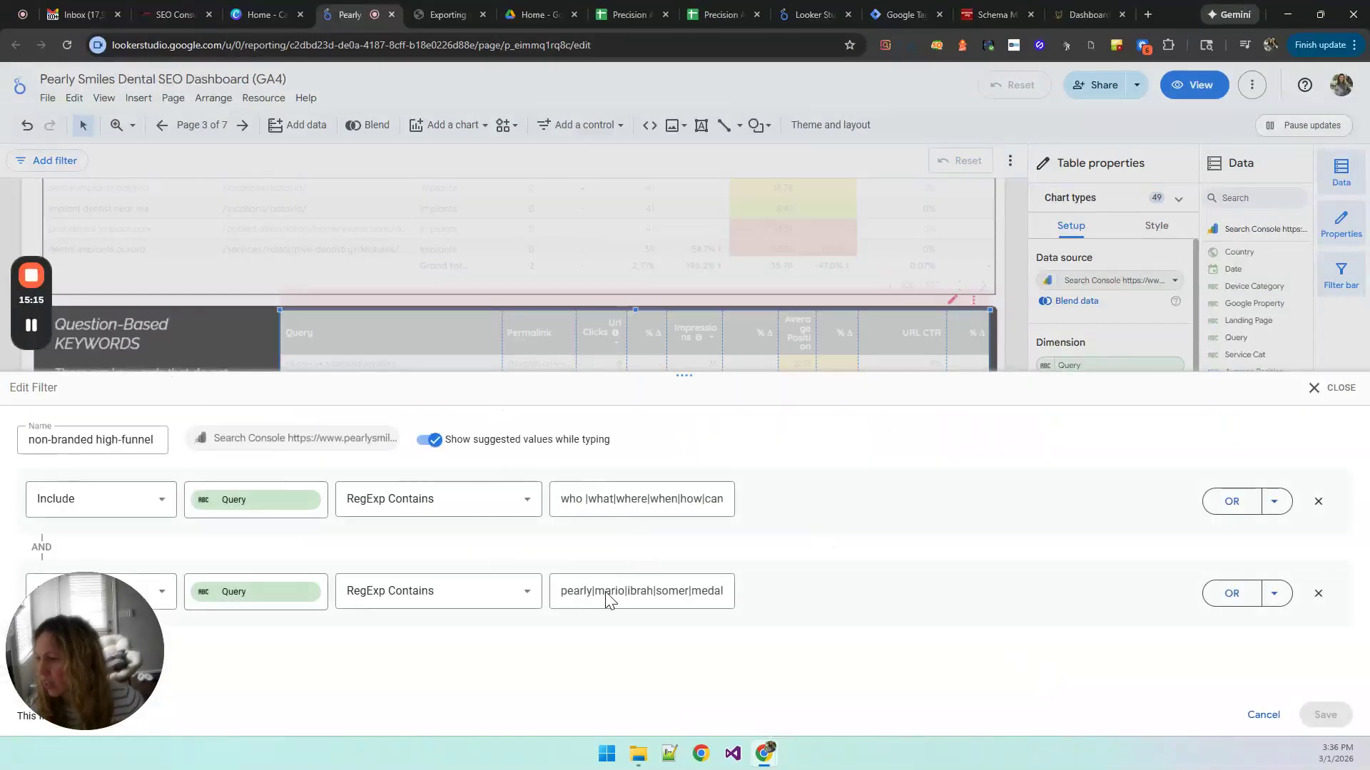
pyautogui.click(646, 499)
pyautogui.click(689, 498)
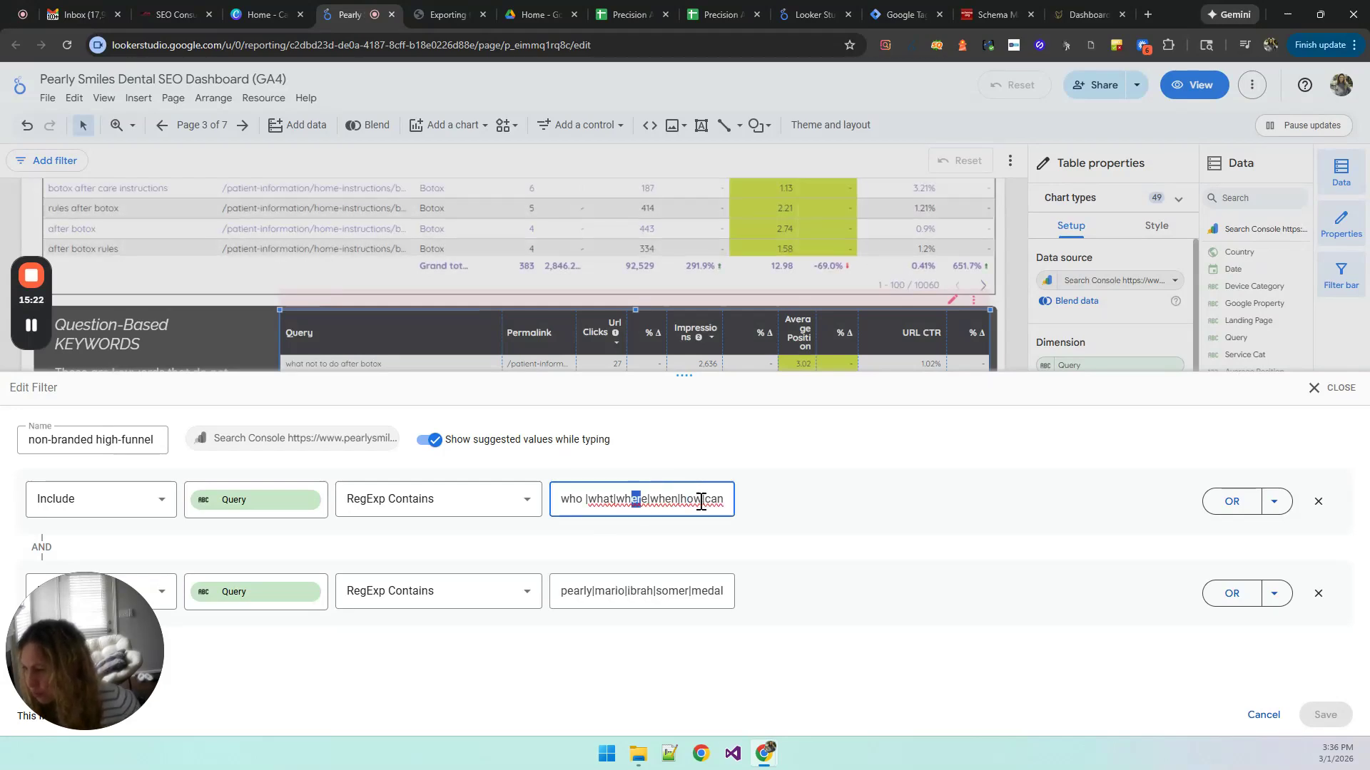
pyautogui.moveTo(653, 502); pyautogui.dragTo(738, 507)
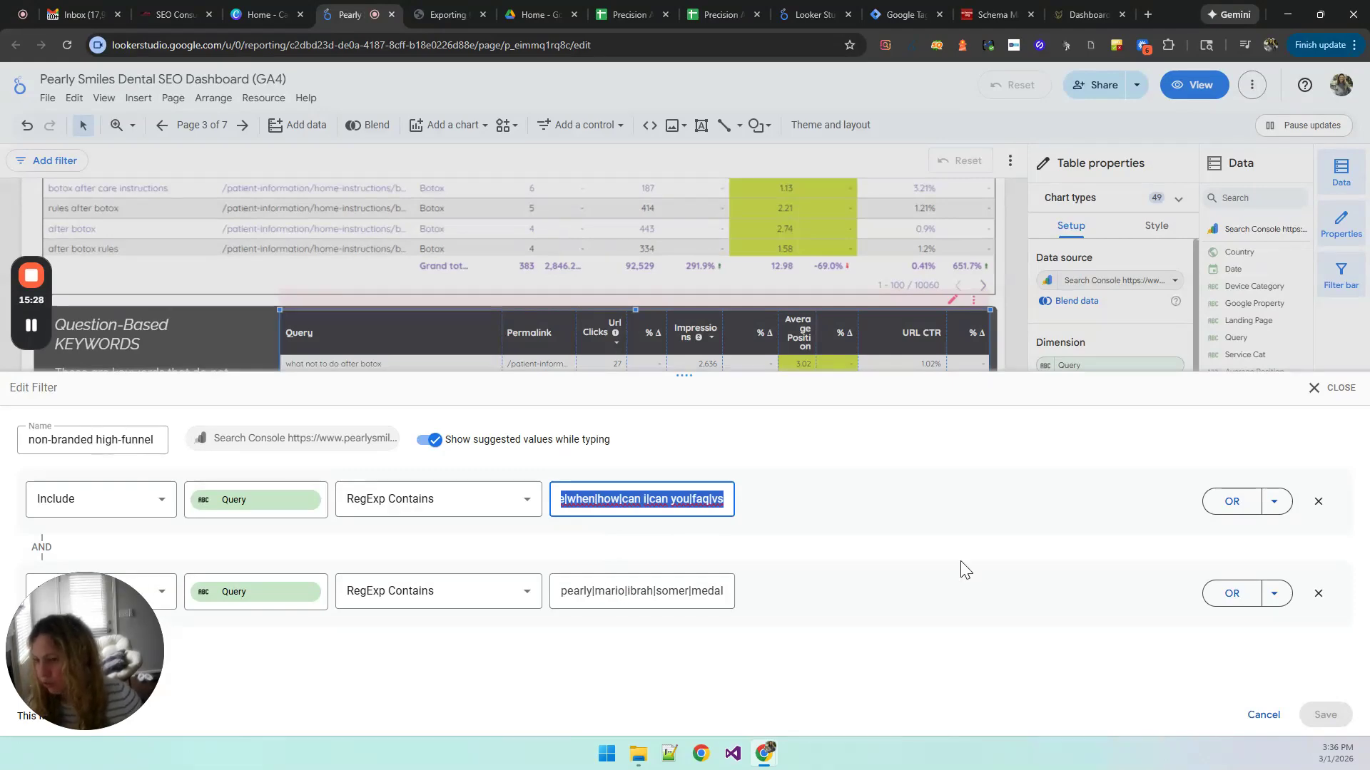
pyautogui.click(1328, 390)
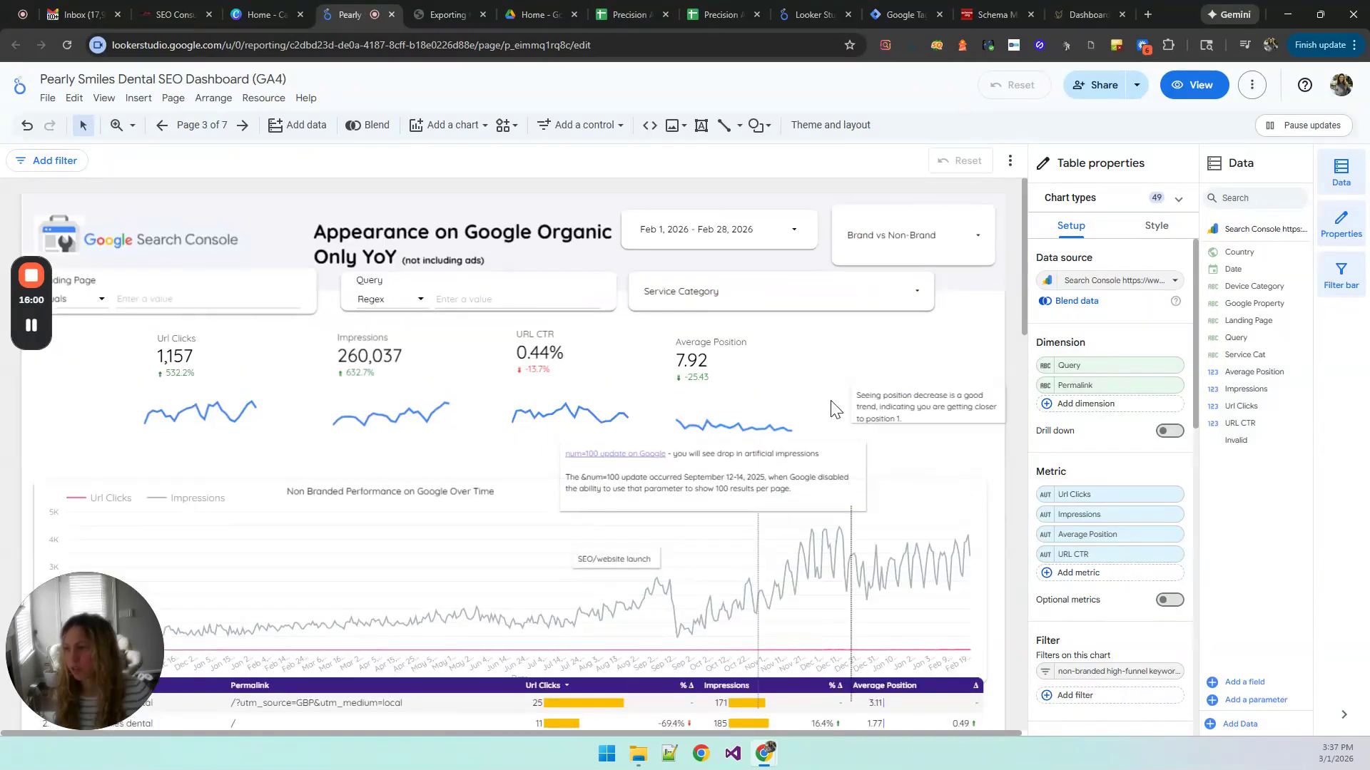
# Step: Limit the Service Category filter to Whitening only
pyautogui.click(476, 296)
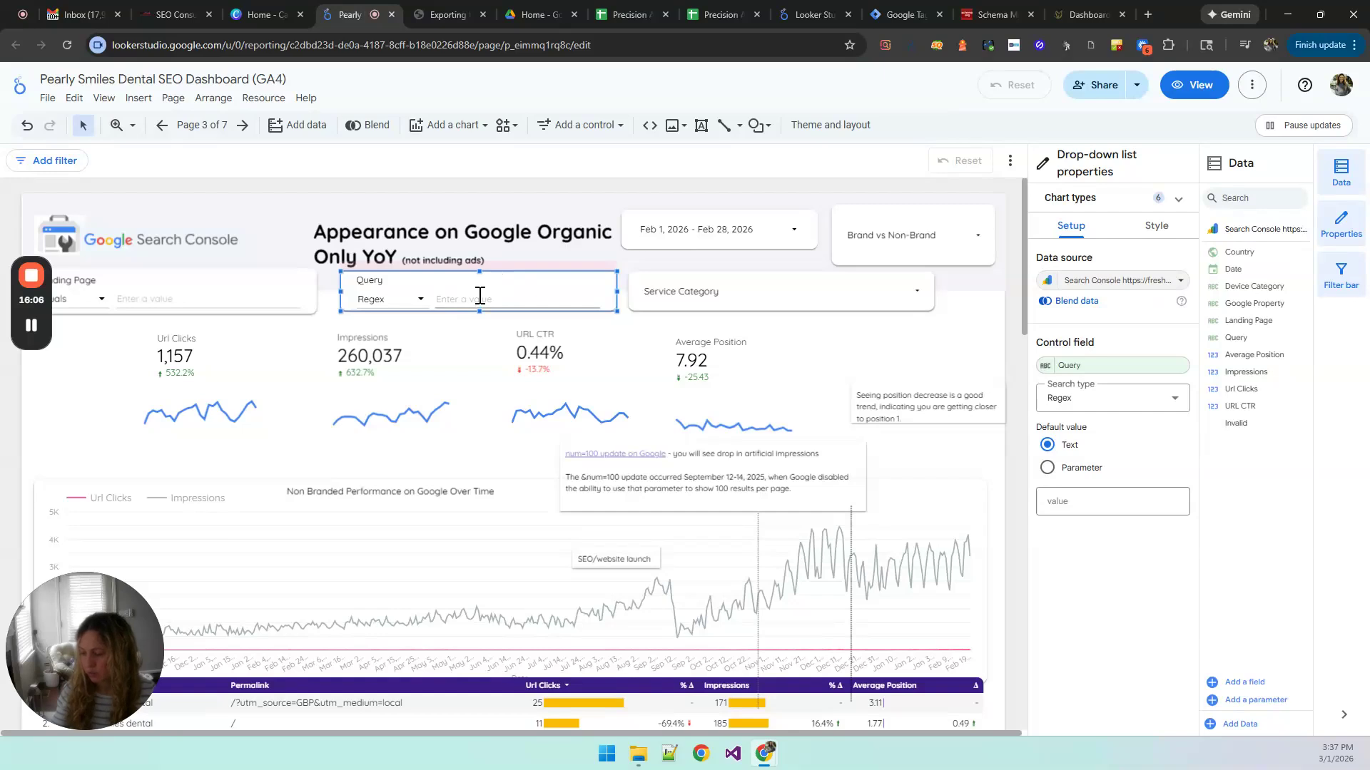
pyautogui.click(916, 292)
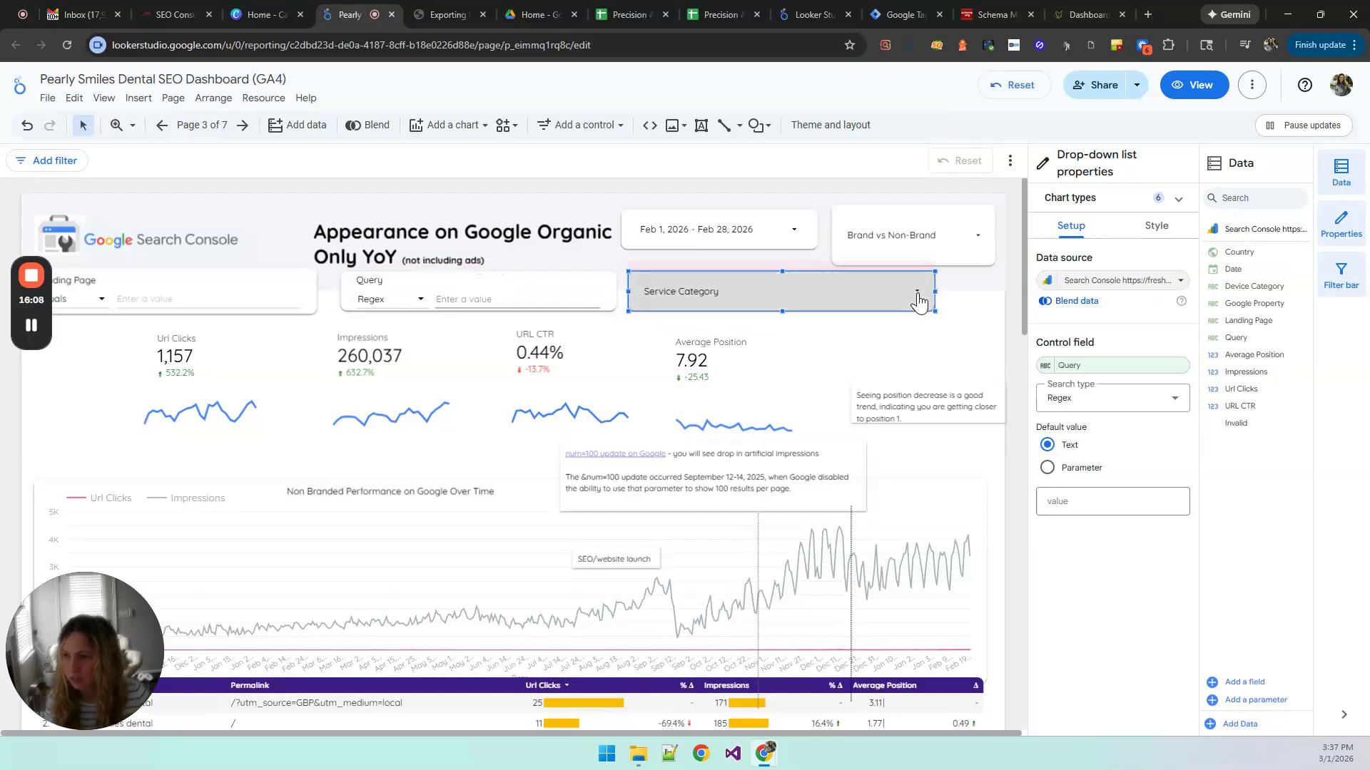
pyautogui.click(872, 307)
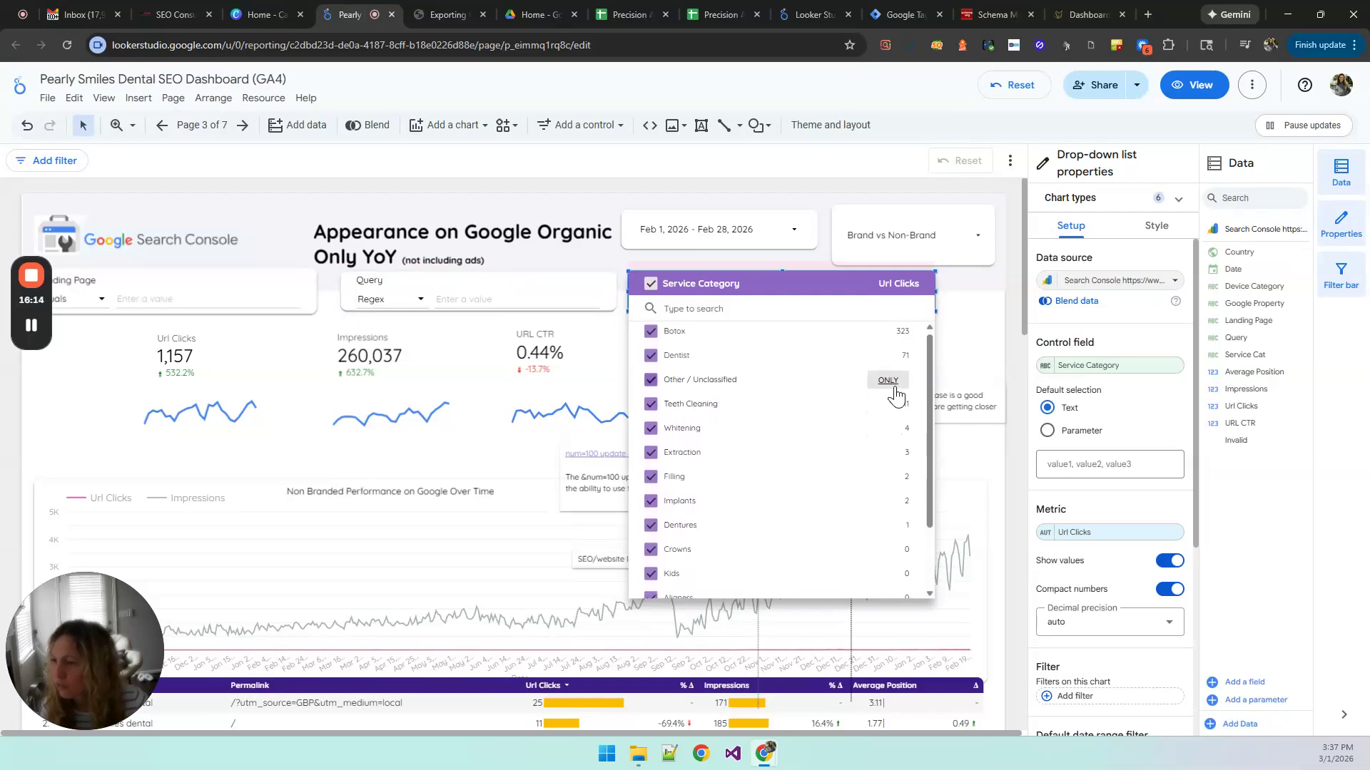
pyautogui.click(887, 407)
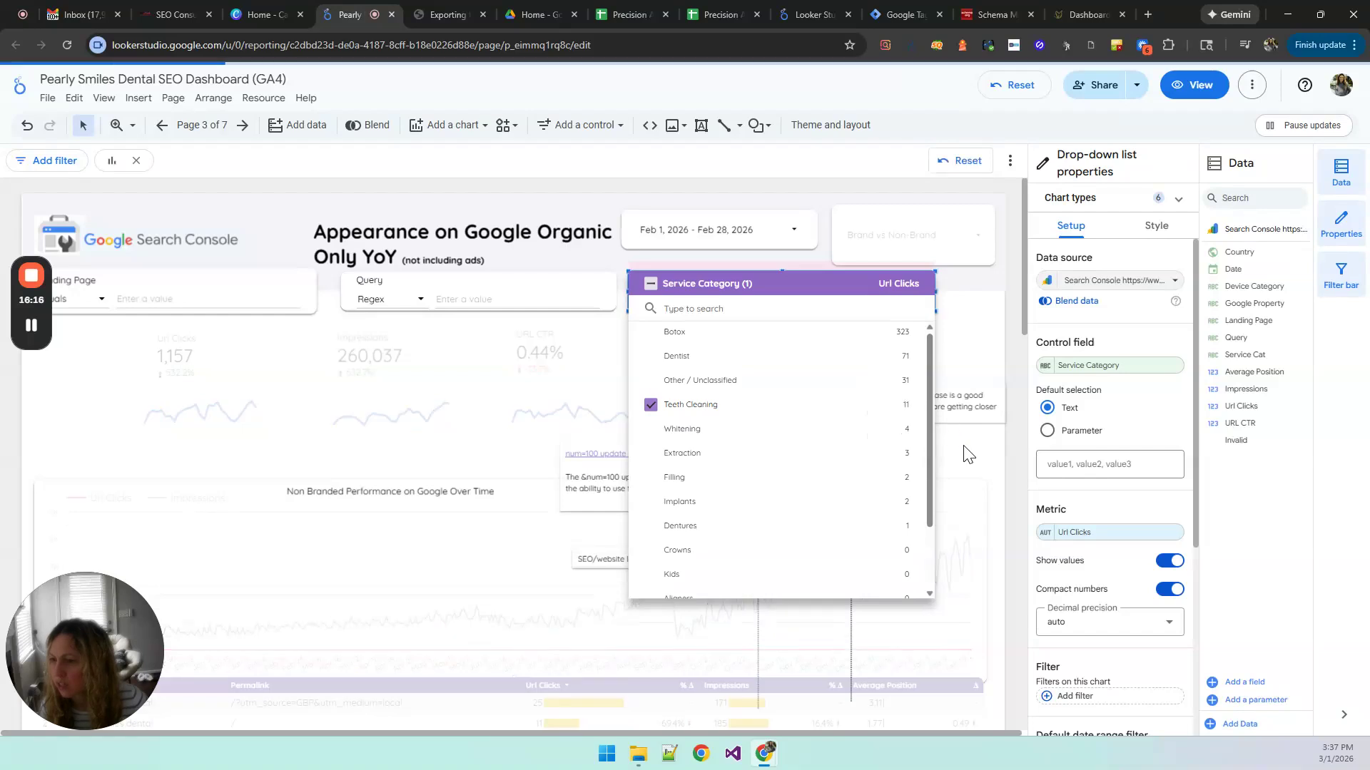
pyautogui.click(888, 430)
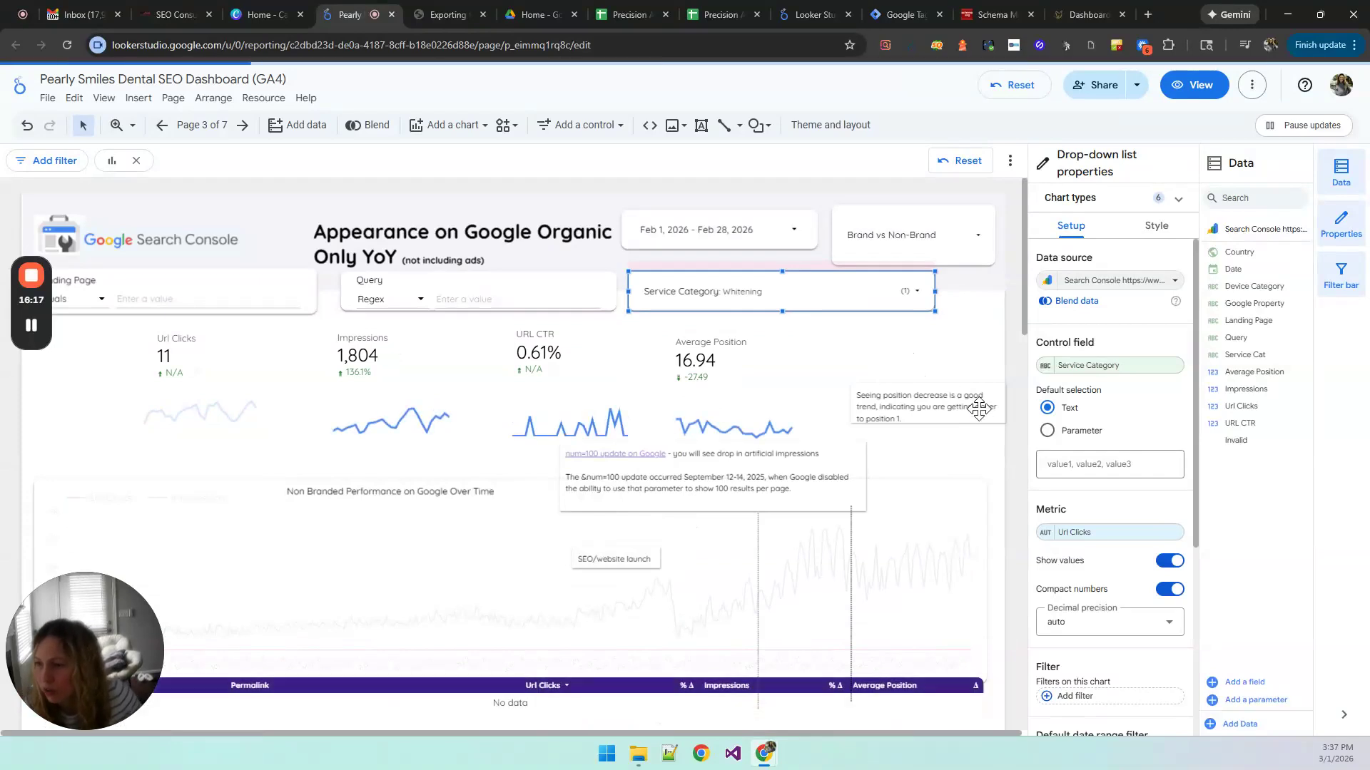
# Step: Select the Brand Queries table to check its rows and filter, and limit the Brand vs Non-Brand filter to Non-Brand only
pyautogui.scroll(-2, 992, 447)
pyautogui.scroll(-2, 999, 492)
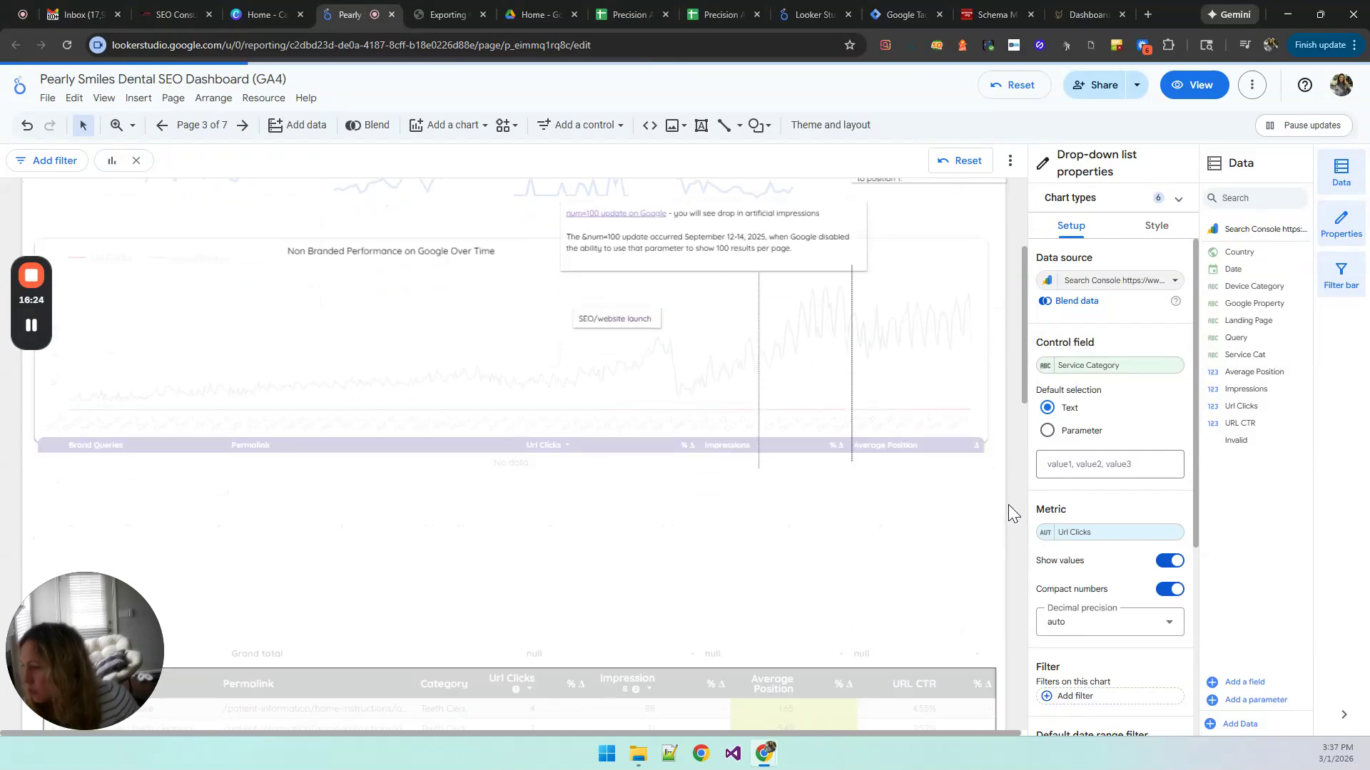
pyautogui.scroll(-1, 532, 520)
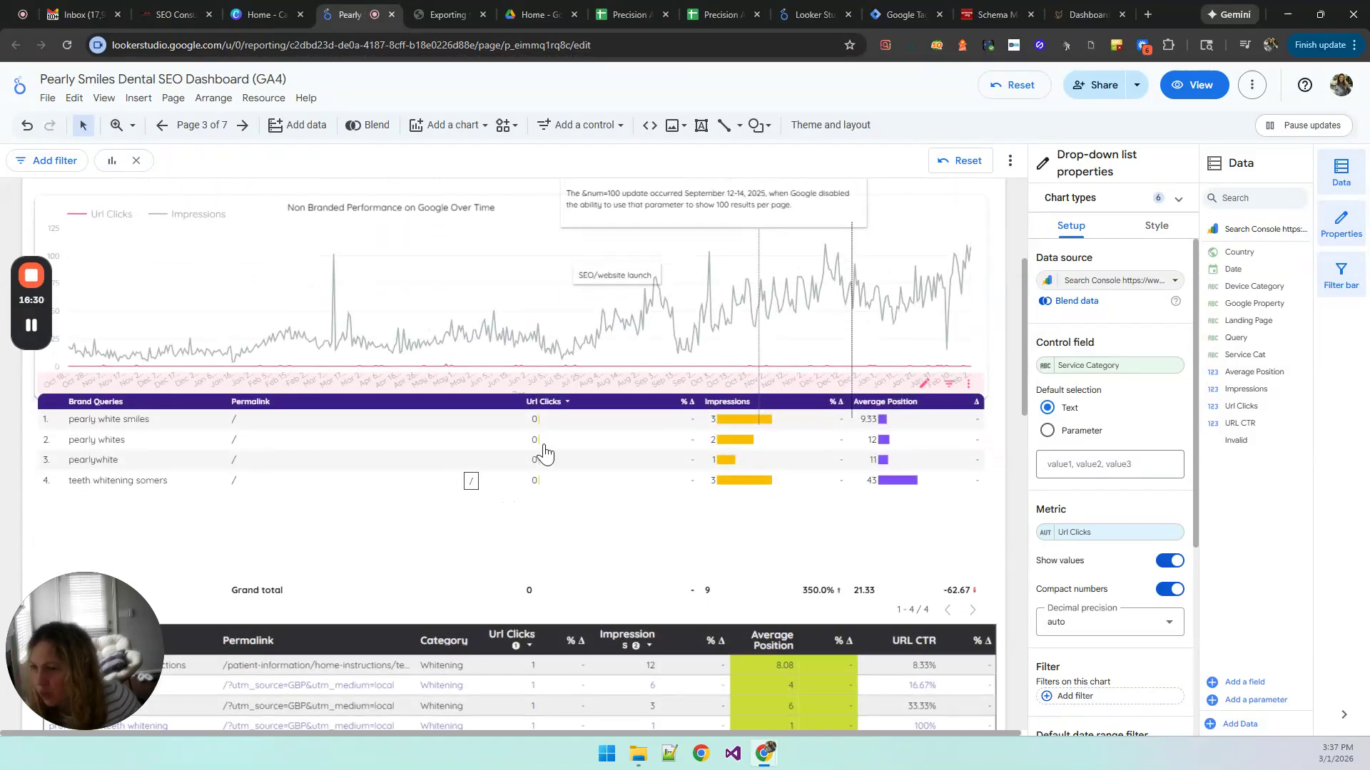
pyautogui.scroll(1, 1002, 485)
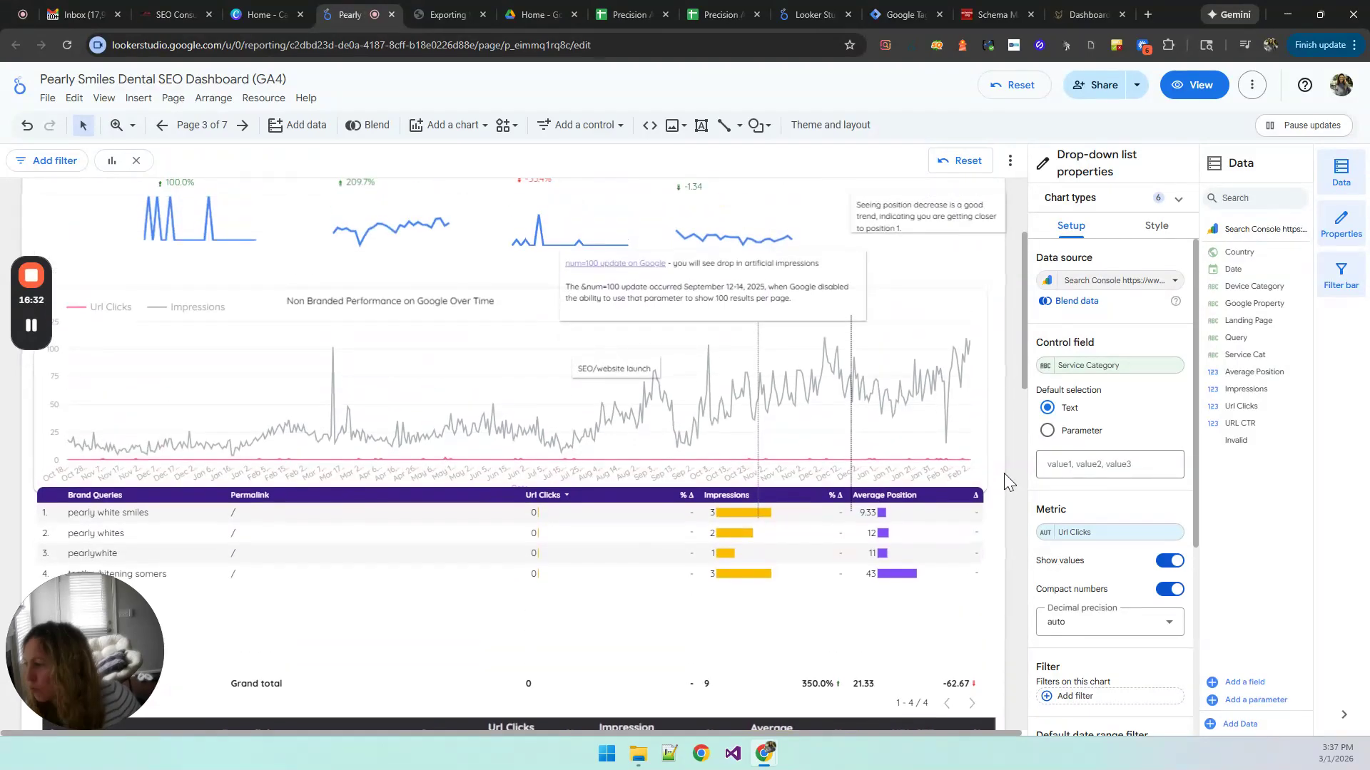
pyautogui.click(507, 557)
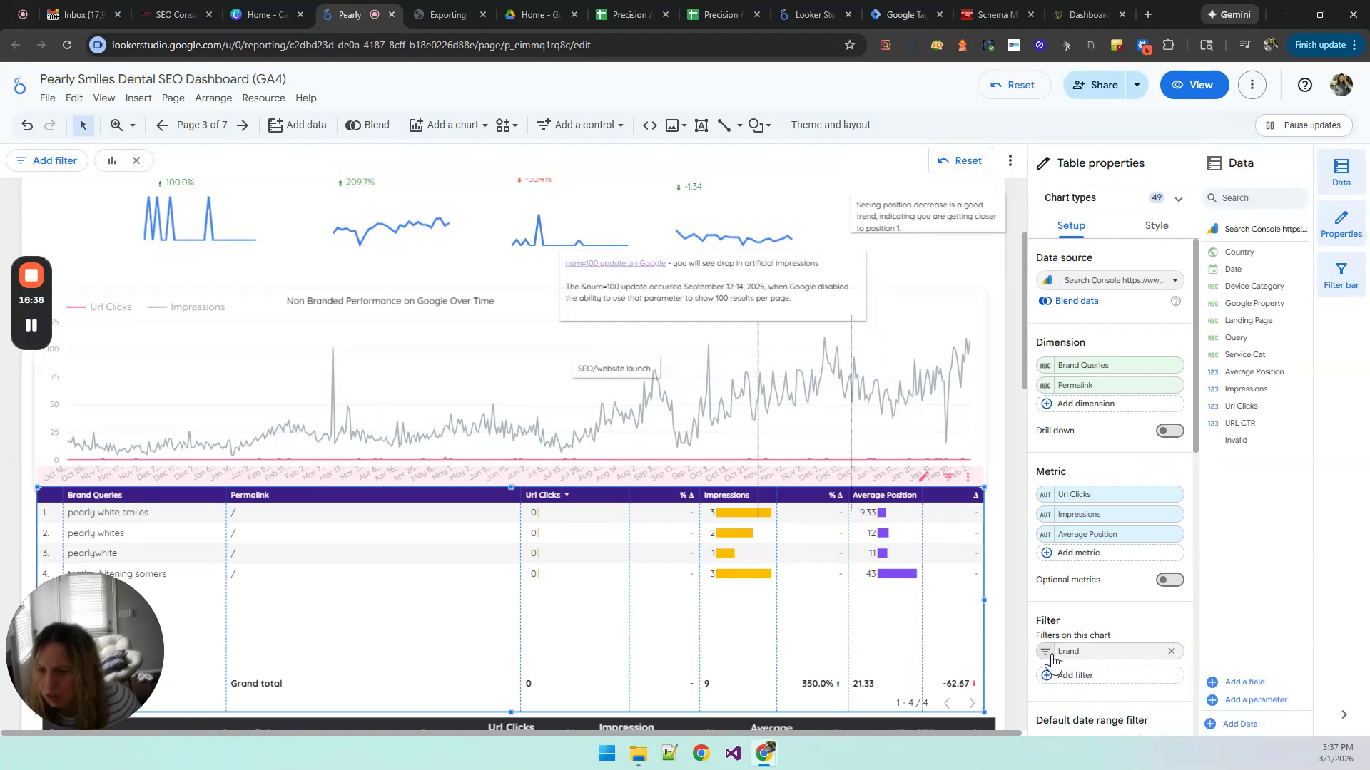
pyautogui.scroll(2, 1013, 480)
pyautogui.click(968, 241)
pyautogui.click(968, 241)
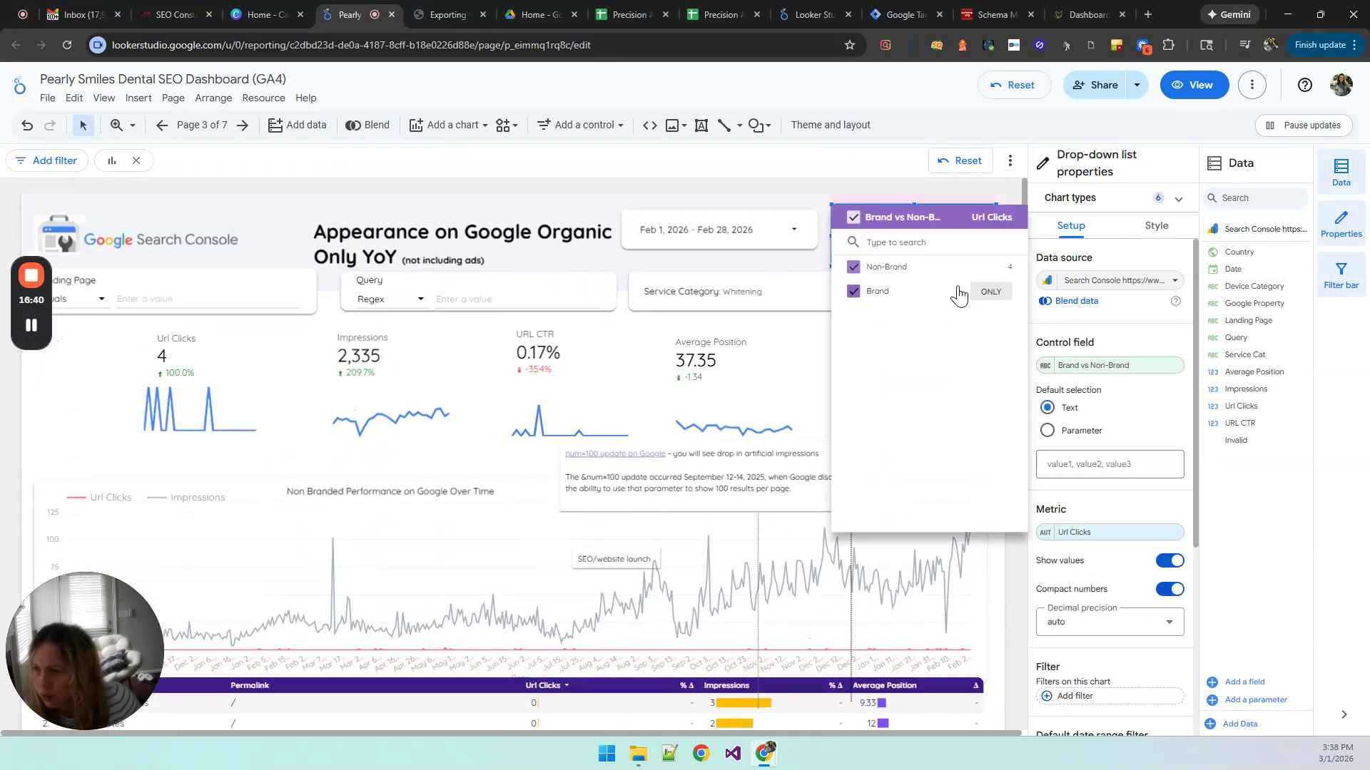
pyautogui.click(991, 267)
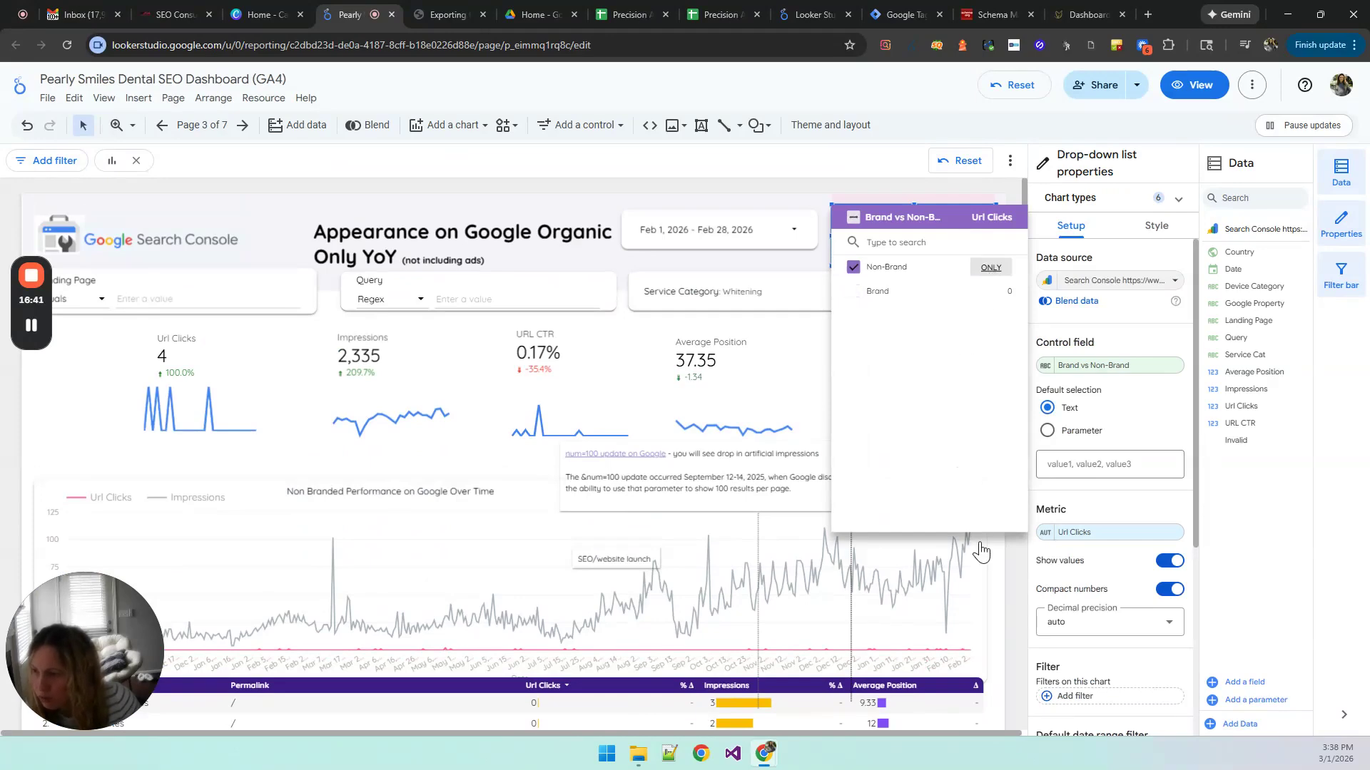
pyautogui.click(1001, 617)
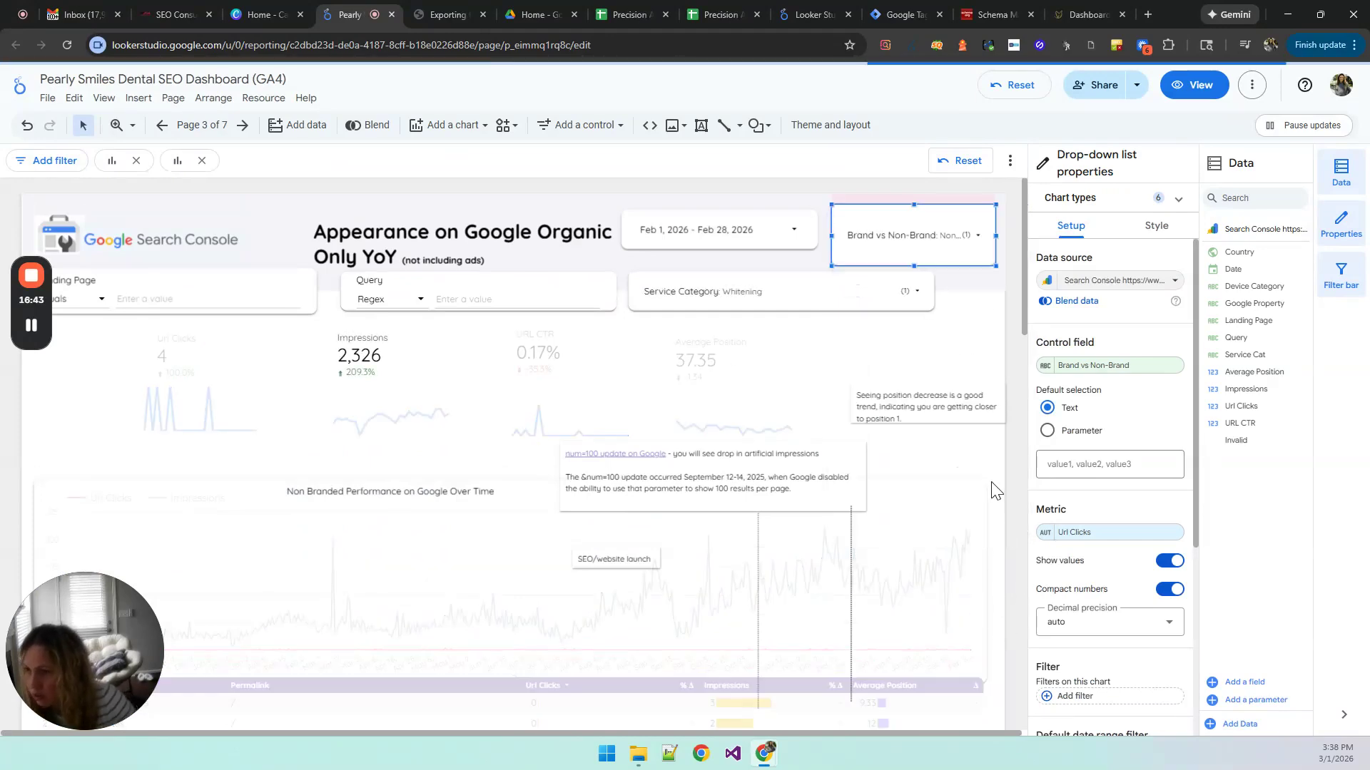
# Step: Review the filtered Whitening rows in the categorized query table and export that table to Google Sheets
pyautogui.scroll(-3, 994, 491)
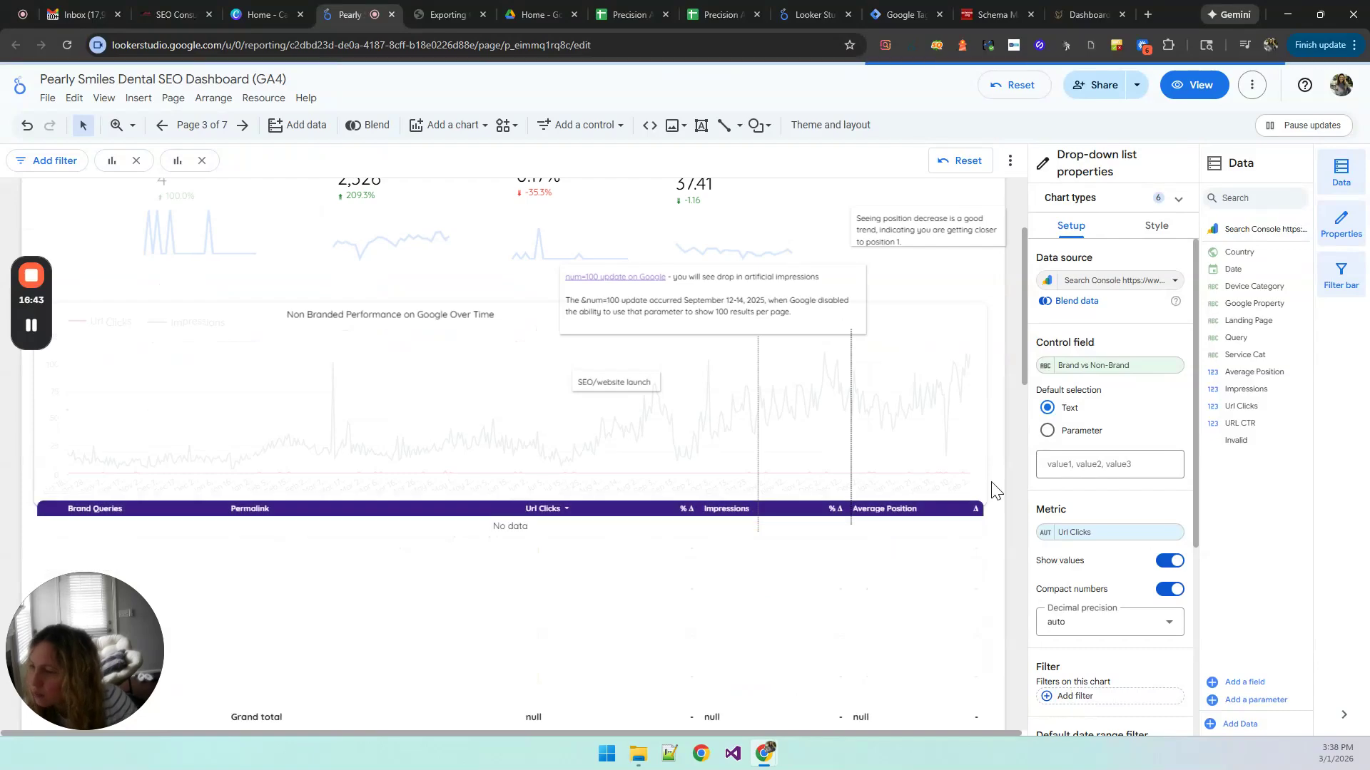
pyautogui.scroll(-6, 991, 491)
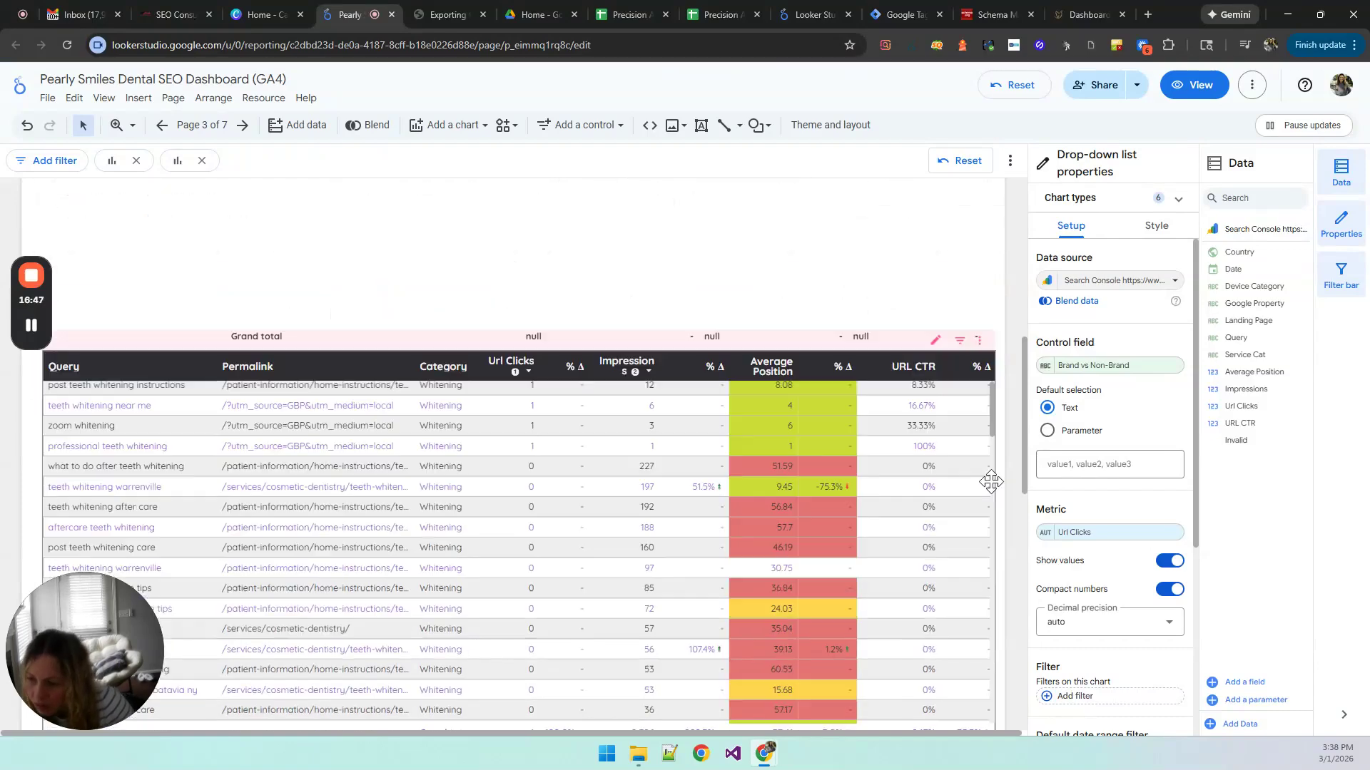
pyautogui.scroll(-1, 991, 482)
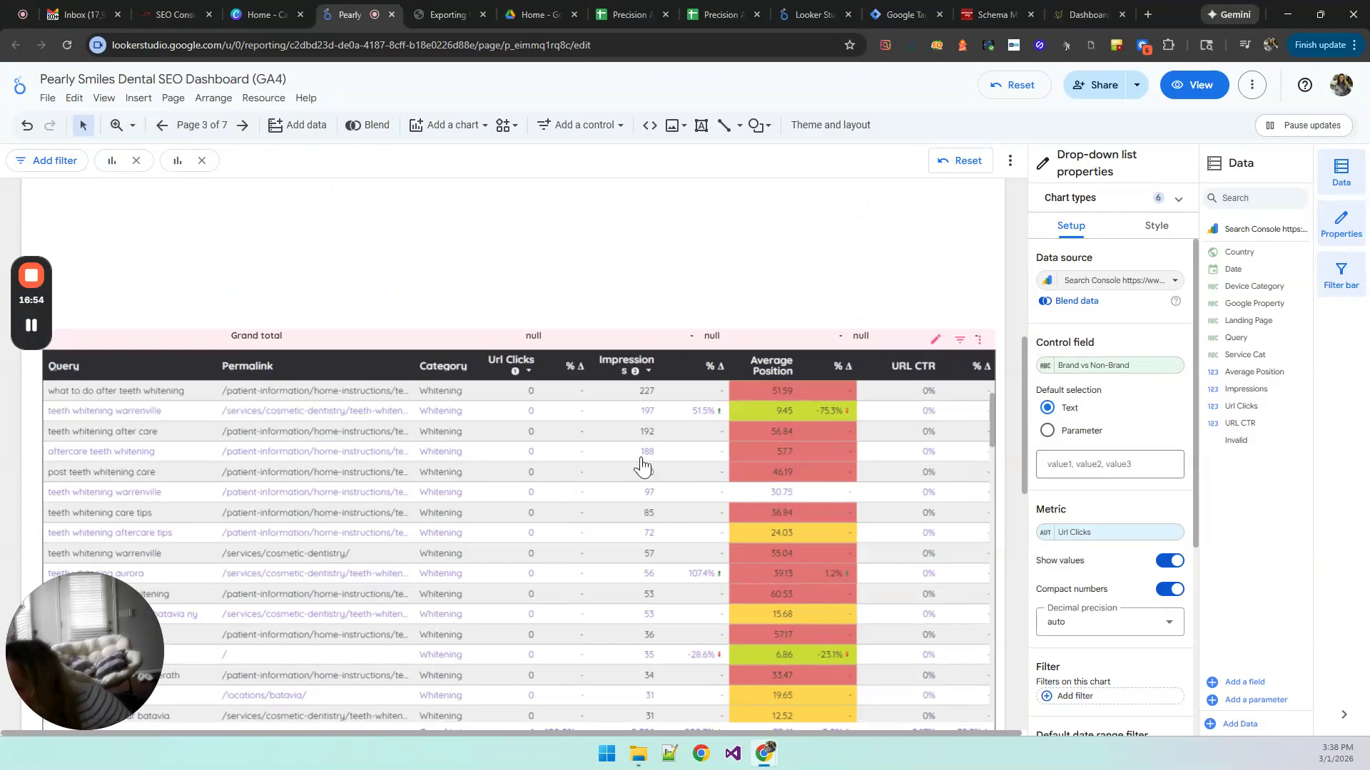
pyautogui.scroll(2, 642, 465)
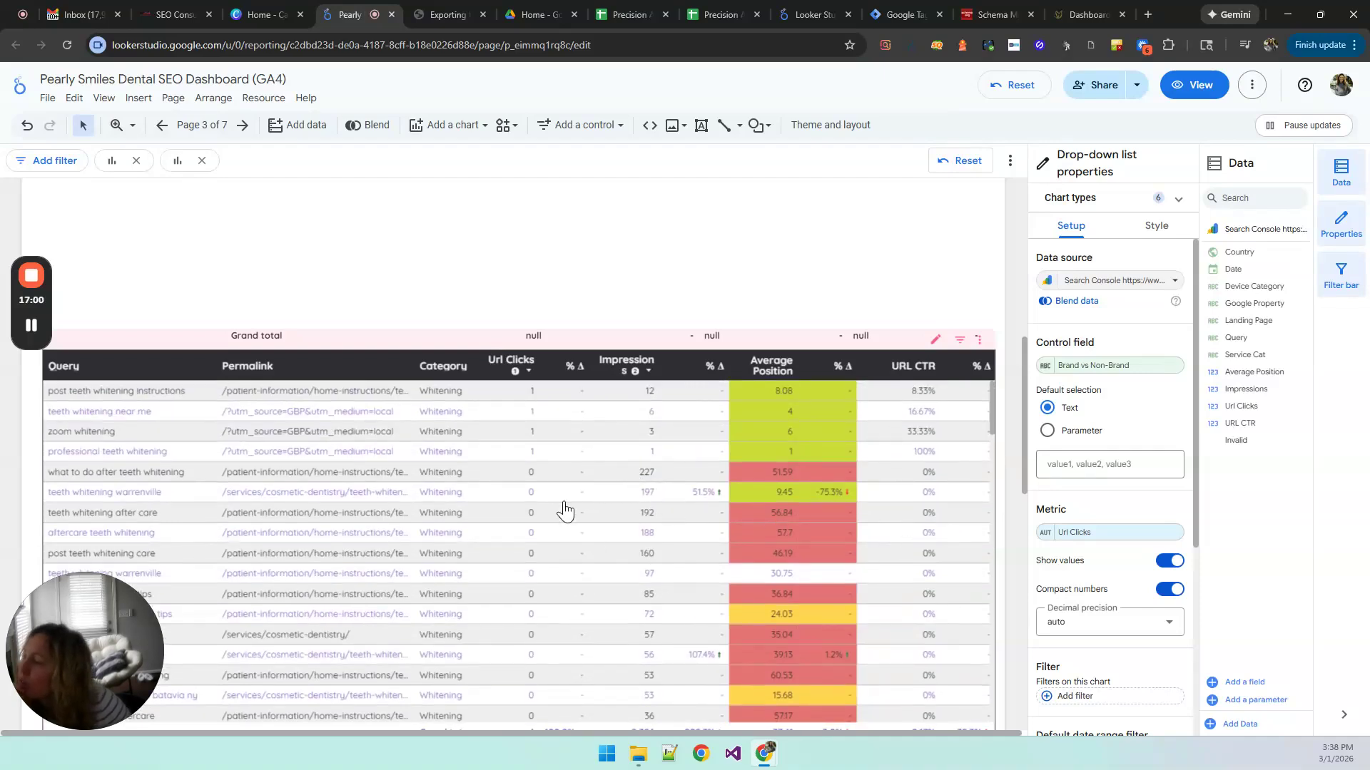
pyautogui.click(978, 350)
pyautogui.click(977, 346)
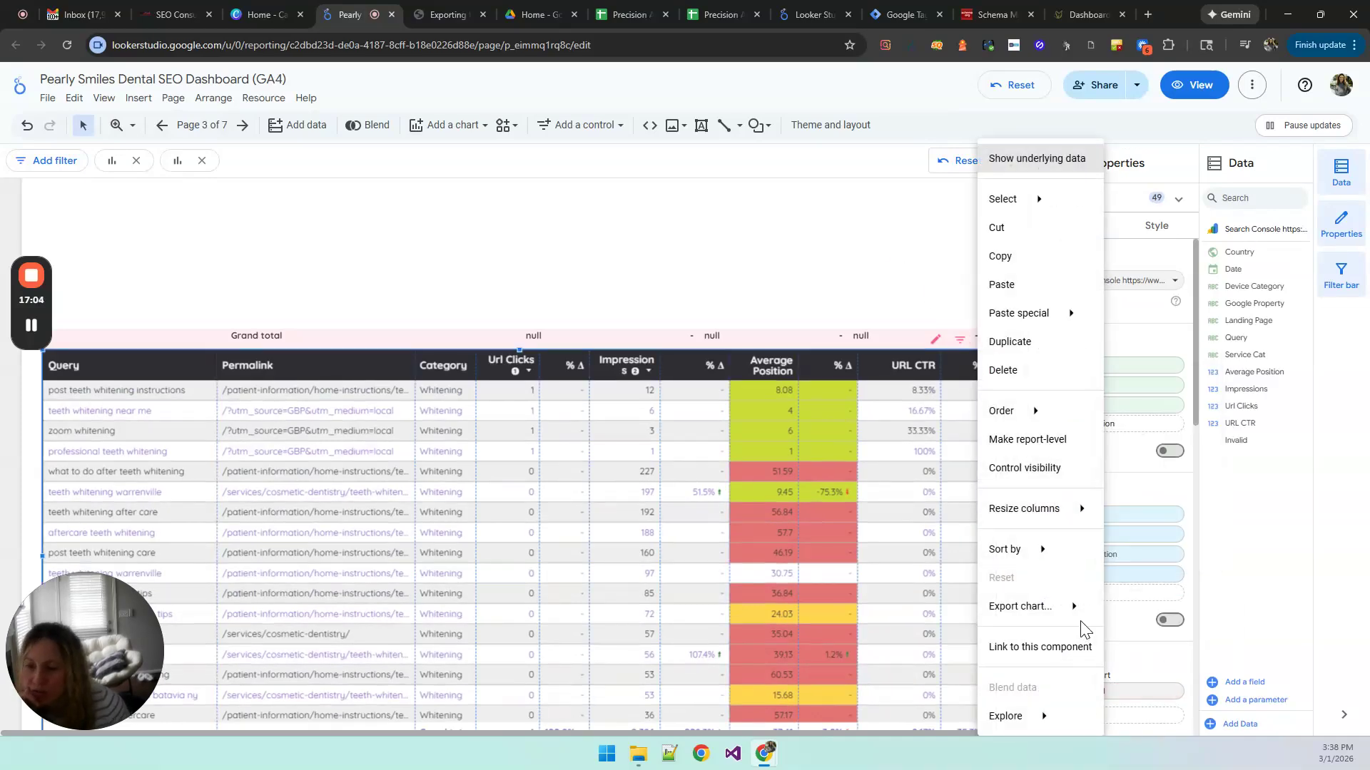
pyautogui.moveTo(1086, 614)
pyautogui.click(619, 435)
pyautogui.click(812, 540)
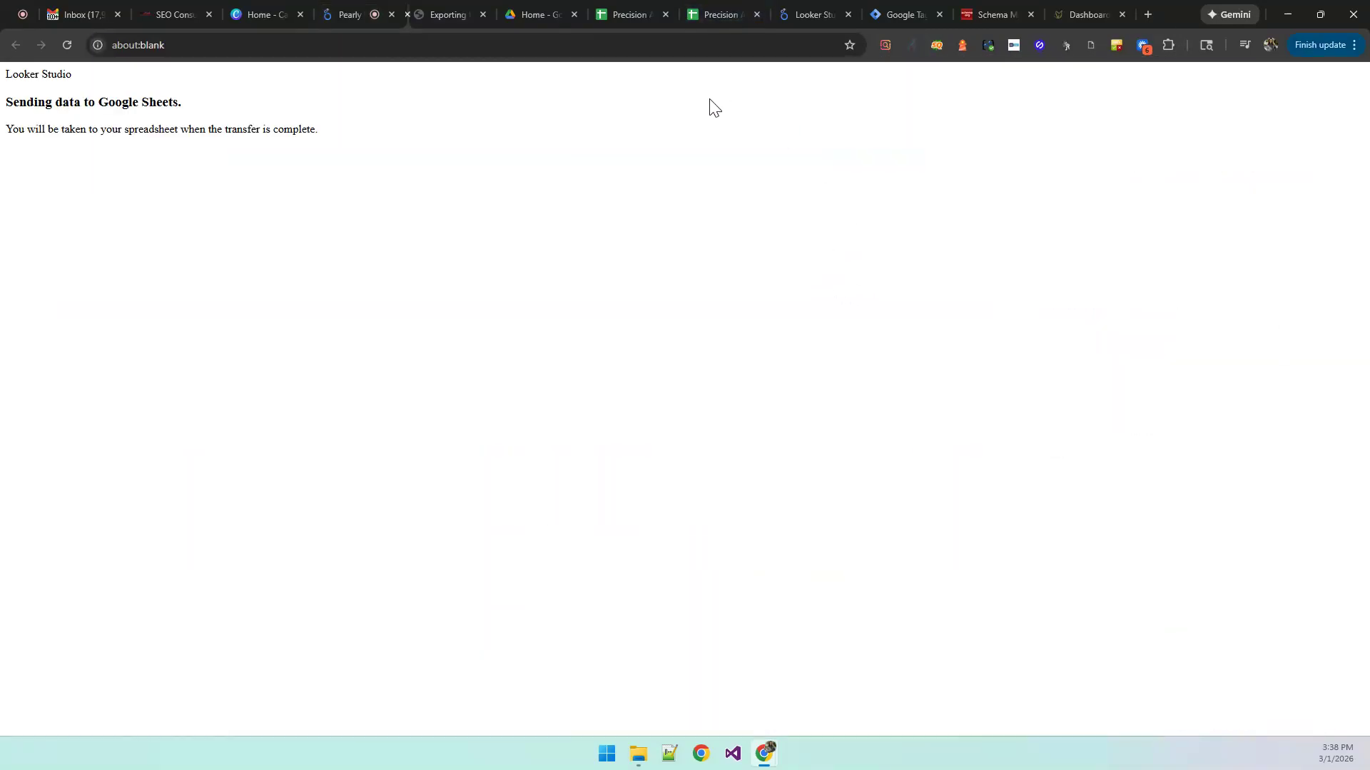